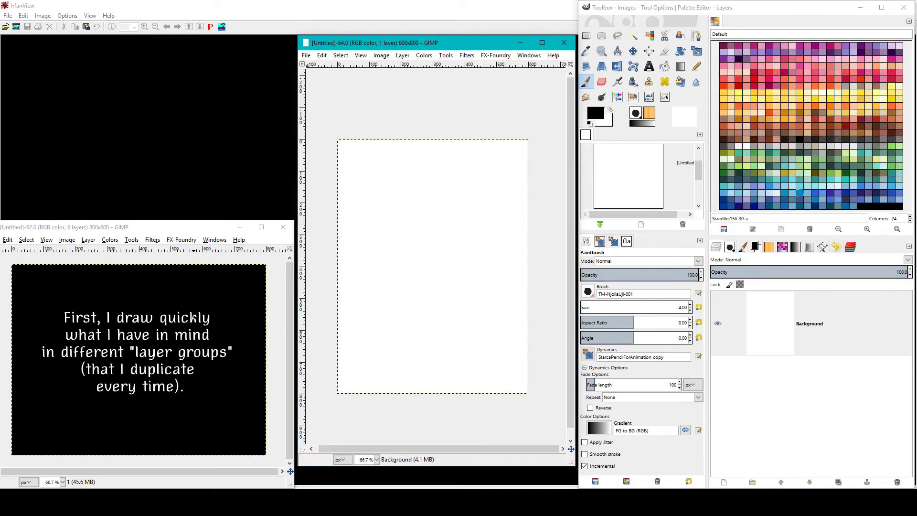
# - Create the 320×240 image, zoom to 150%, and add a layer group above the background
pyautogui.press('Return')
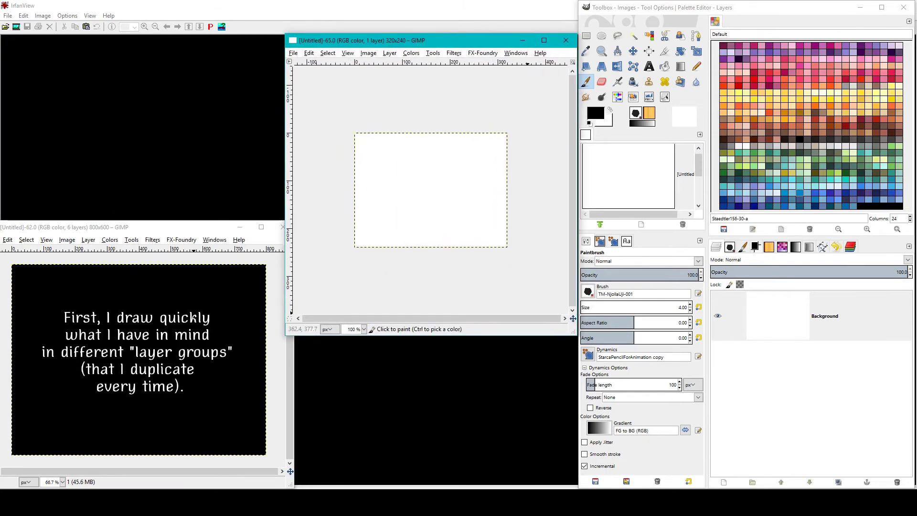
pyautogui.press('+')
pyautogui.hotkey('ctrl', 'shift', 'g')
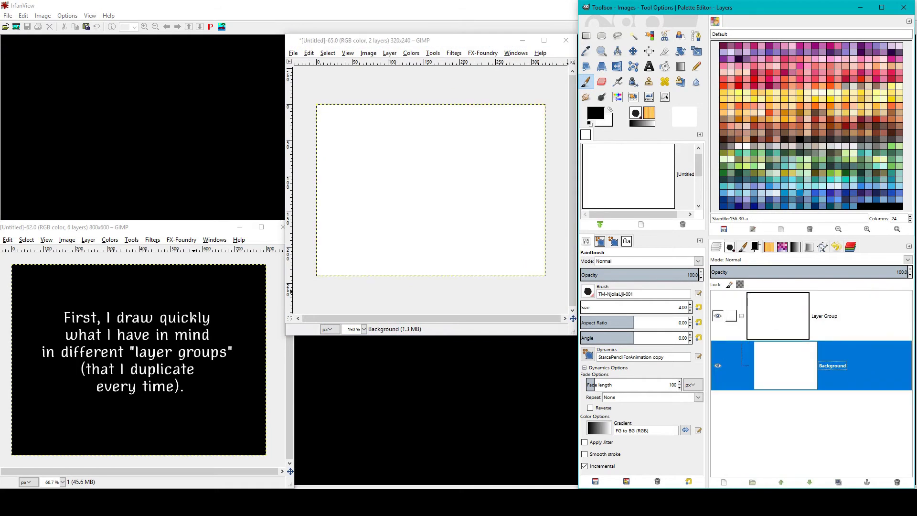
# - Sketch the first red frame, then add two duplicated frame groups with cleared backgrounds
pyautogui.moveTo(402, 166); pyautogui.dragTo(402, 146)
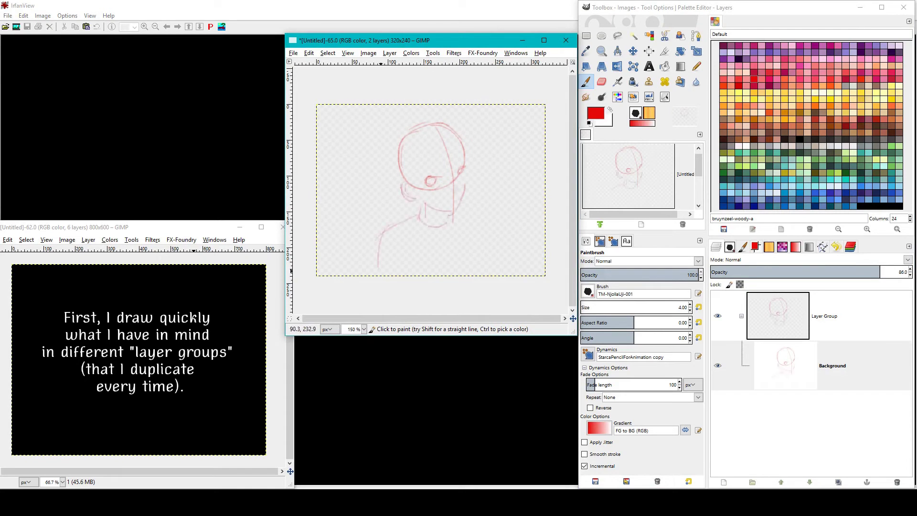
pyautogui.hotkey('ctrl', 'shift', 'd')
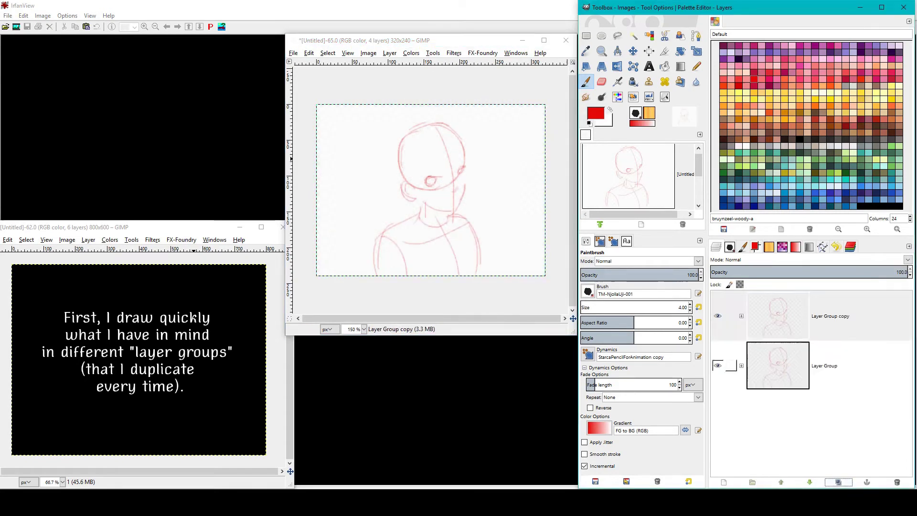
pyautogui.press('Delete')
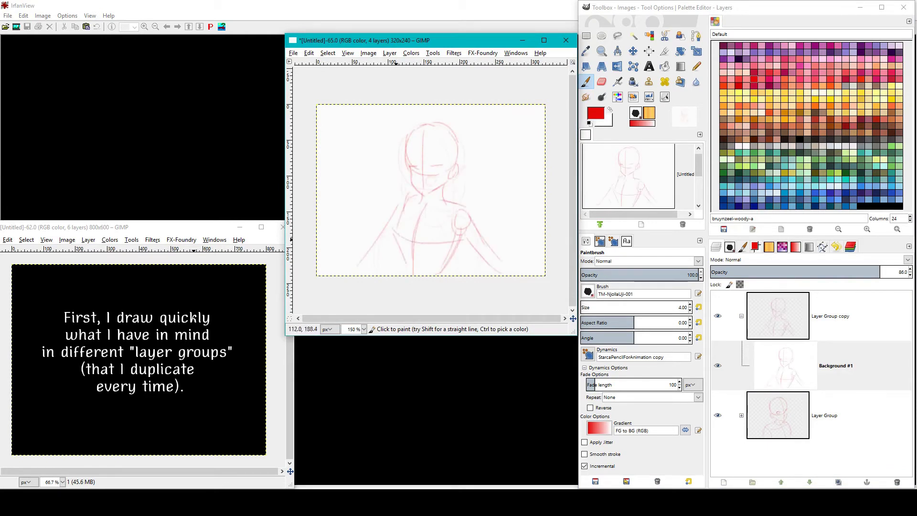
pyautogui.hotkey('ctrl', 'shift', 'd')
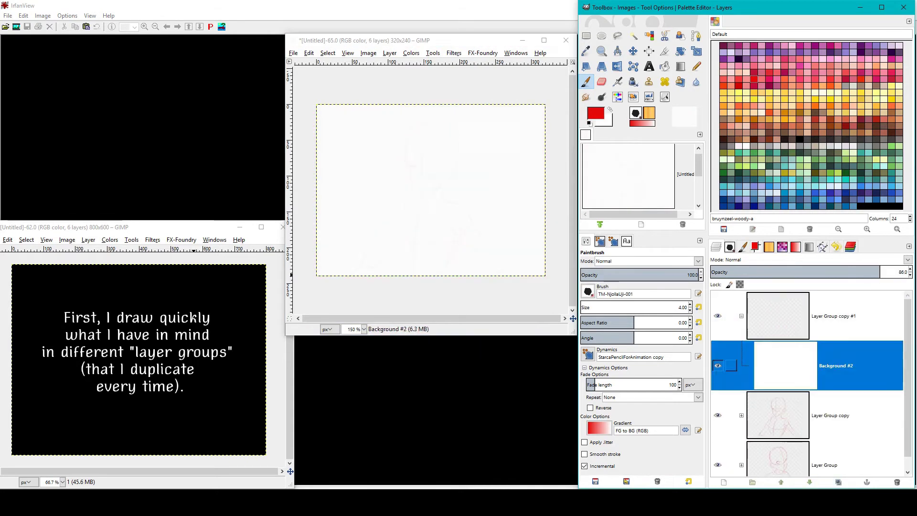
pyautogui.press('Delete')
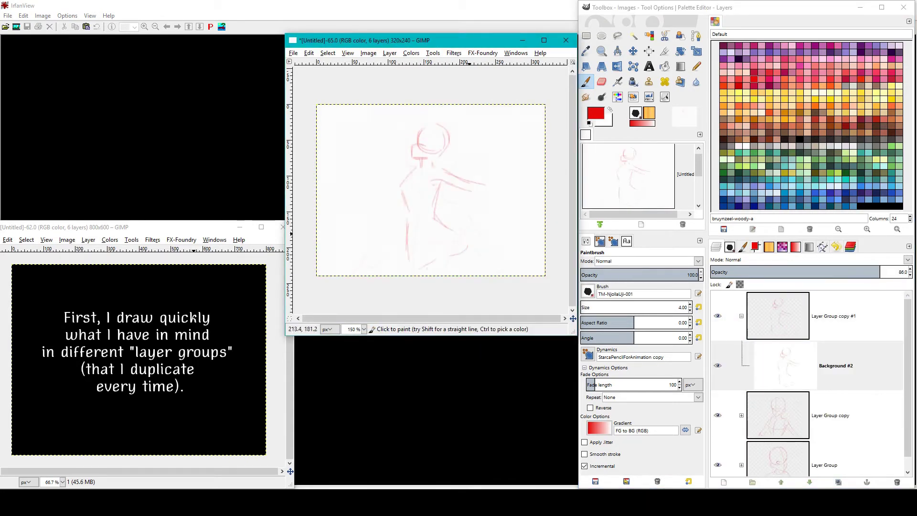
# - Add a frame with Background #3 cleared, sketch the next red pose, and add blank copy #3
pyautogui.click(836, 365)
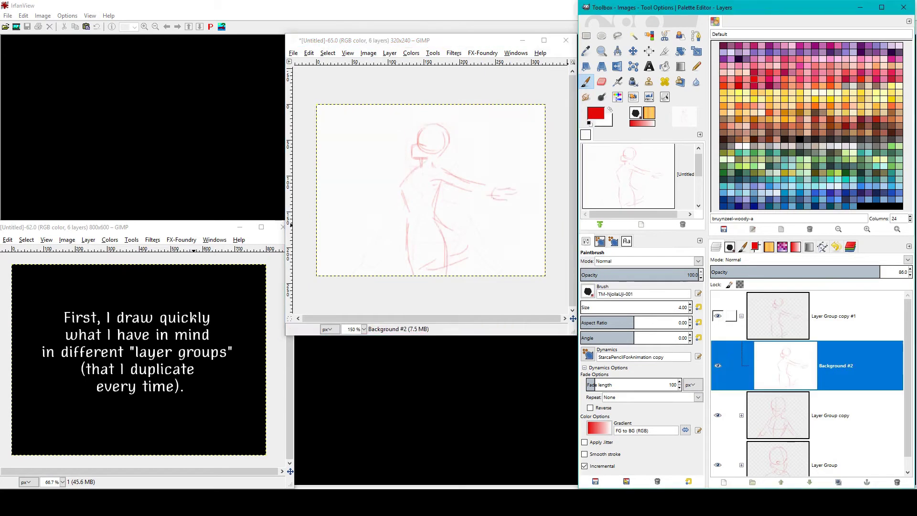
pyautogui.hotkey('ctrl', 'shift', 'd')
pyautogui.press('Delete')
pyautogui.moveTo(439, 126); pyautogui.dragTo(435, 145)
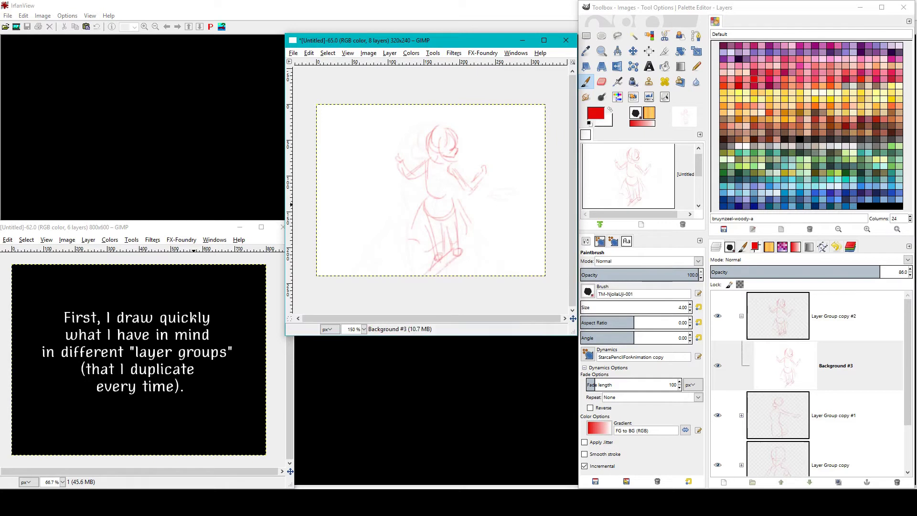
pyautogui.click(838, 481)
# - On Background #4, sketch the next red pose including strokes at the waist
pyautogui.click(742, 316)
pyautogui.click(835, 366)
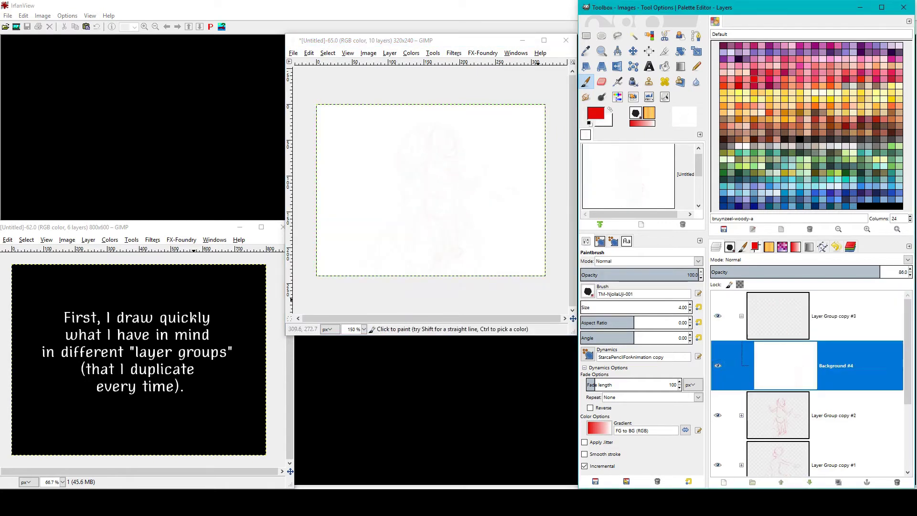
pyautogui.moveTo(419, 152); pyautogui.dragTo(423, 134)
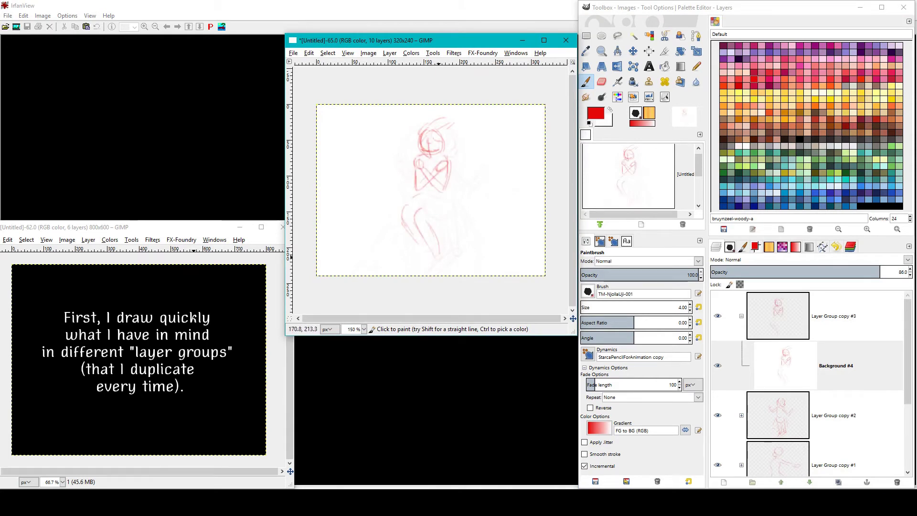
pyautogui.moveTo(409, 196); pyautogui.dragTo(468, 210)
# - Add a new frame with Background #5 cleared and extend the foot in red
pyautogui.click(838, 481)
pyautogui.click(741, 316)
pyautogui.click(836, 365)
pyautogui.press('Delete')
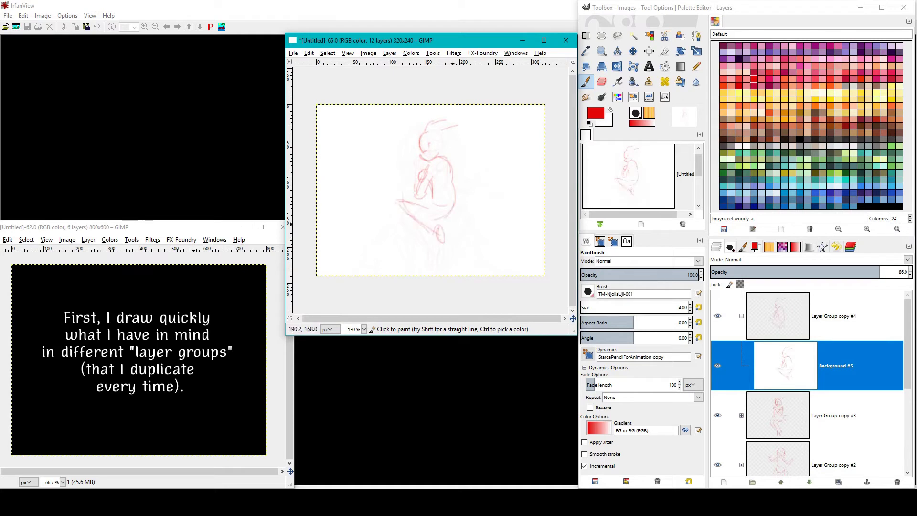
pyautogui.moveTo(451, 223); pyautogui.dragTo(465, 217)
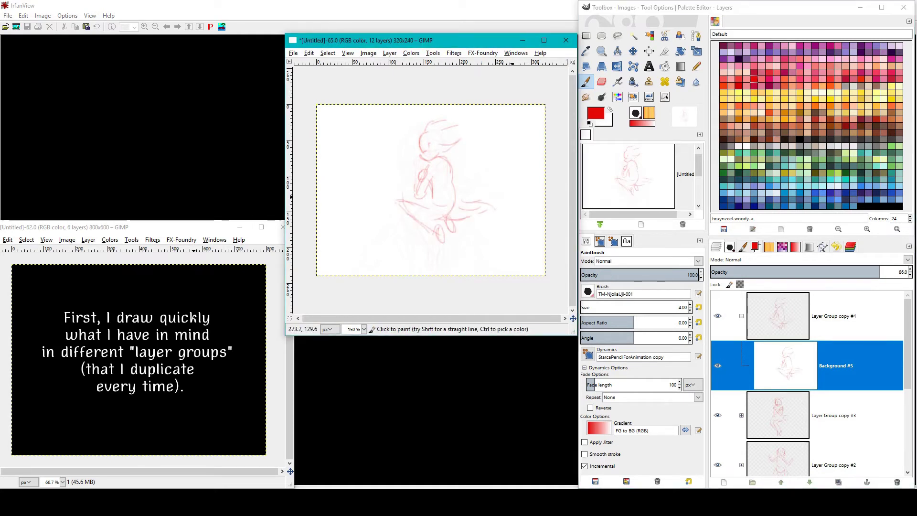
# - Add a new frame with Background #6 cleared and begin sketching its pose
pyautogui.click(838, 481)
pyautogui.click(741, 315)
pyautogui.click(836, 366)
pyautogui.press('Delete')
pyautogui.moveTo(420, 150); pyautogui.dragTo(424, 137)
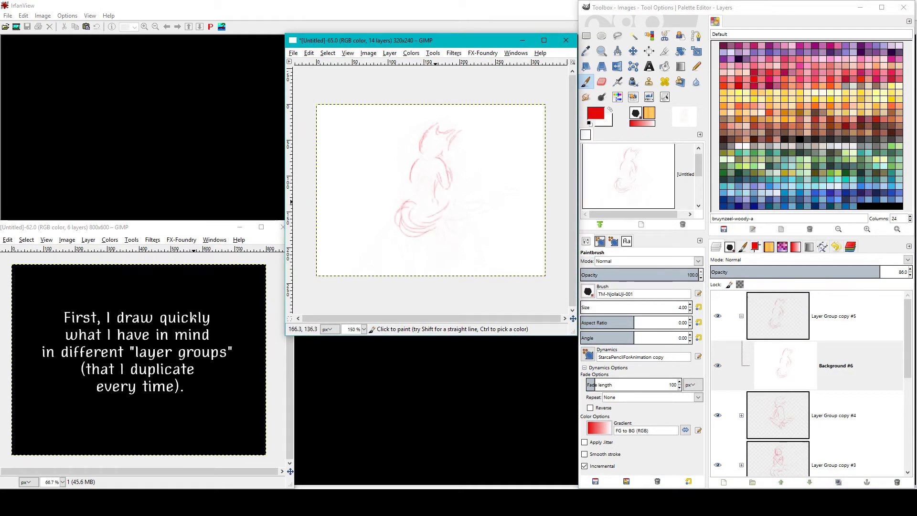
# - Add two more frames with Backgrounds #7 and #8 cleared for the next poses
pyautogui.click(839, 481)
pyautogui.click(741, 316)
pyautogui.click(836, 366)
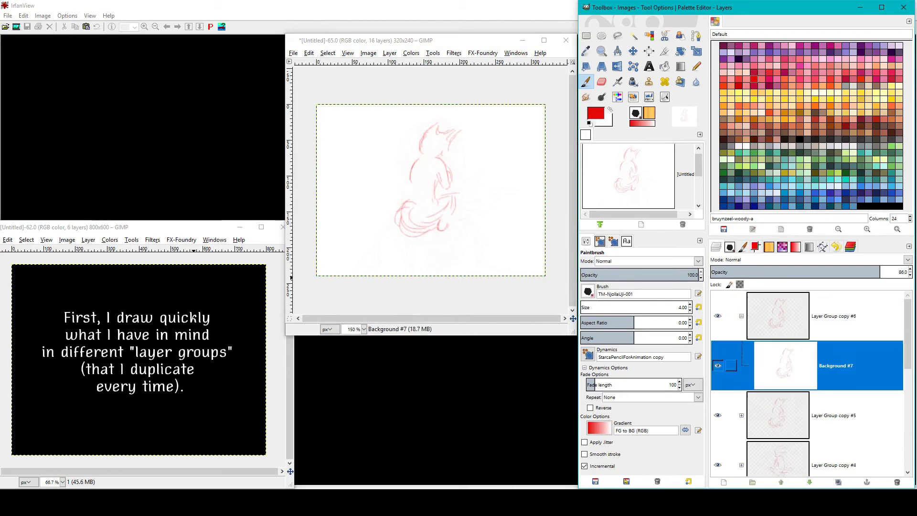
pyautogui.press('Delete')
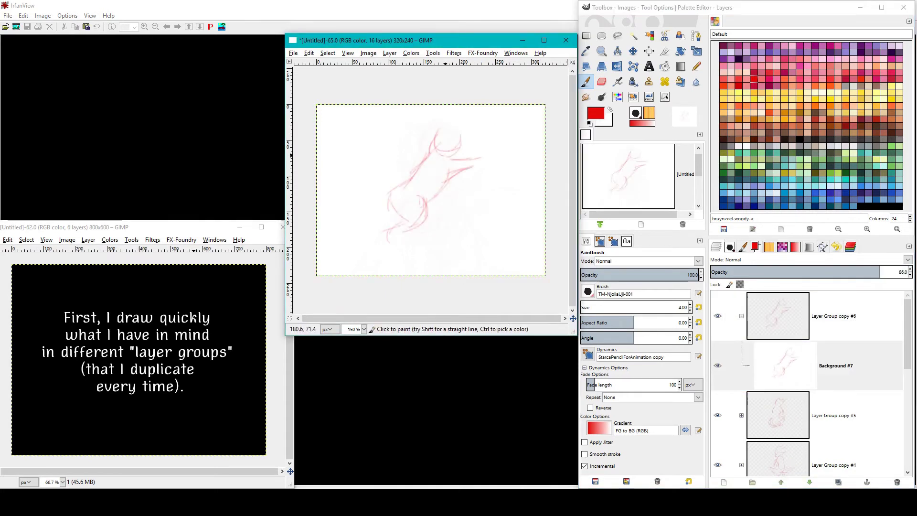
pyautogui.click(839, 481)
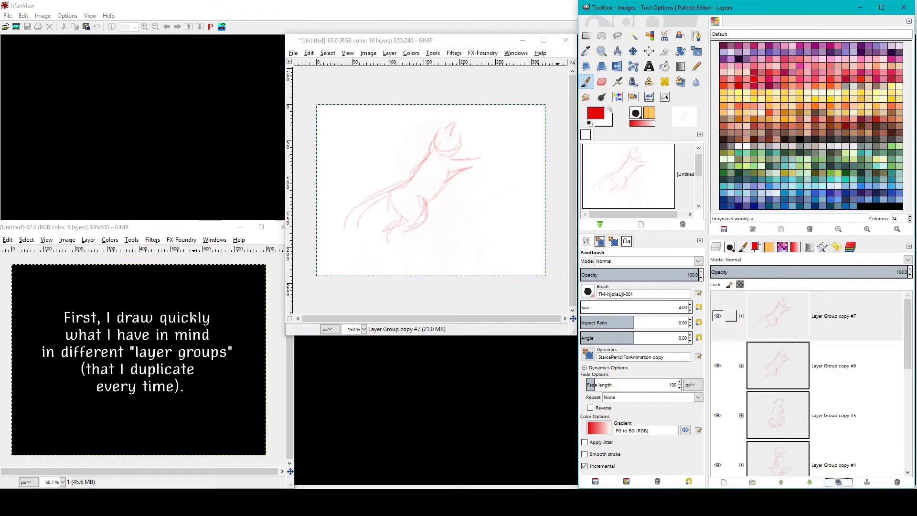
pyautogui.click(741, 316)
pyautogui.click(836, 366)
pyautogui.press('Delete')
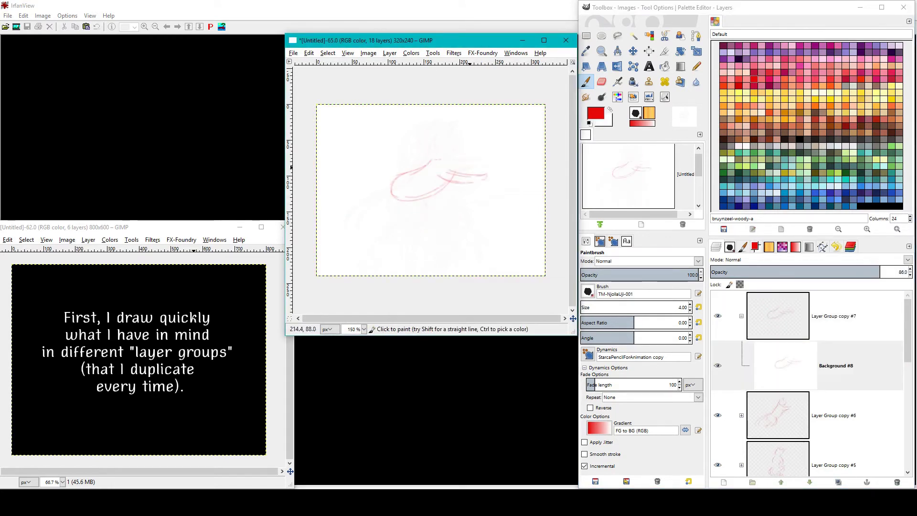
# - Finish the leaping cat's front leg, then paste, scale and anchor the sketch into Background #8
pyautogui.moveTo(388, 207); pyautogui.dragTo(412, 192)
pyautogui.hotkey('ctrl', 'c')
pyautogui.hotkey('ctrl', 'v')
pyautogui.hotkey('shift', 's')
pyautogui.click(383, 143)
pyautogui.press('Return')
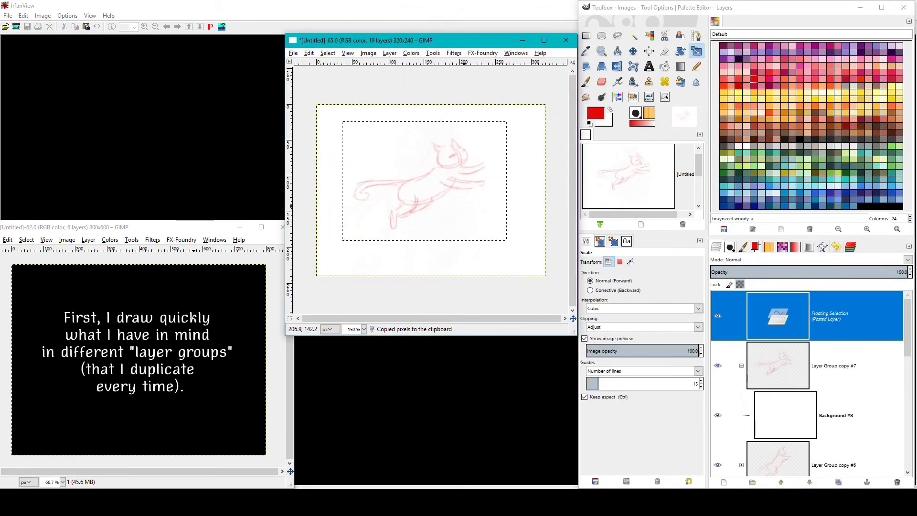
pyautogui.press('r')
pyautogui.hotkey('ctrl', 'h')
# - Add frames with Backgrounds #9 and #10 cleared, sketching the cat's body and leg
pyautogui.hotkey('shift', 'ctrl', 'd')
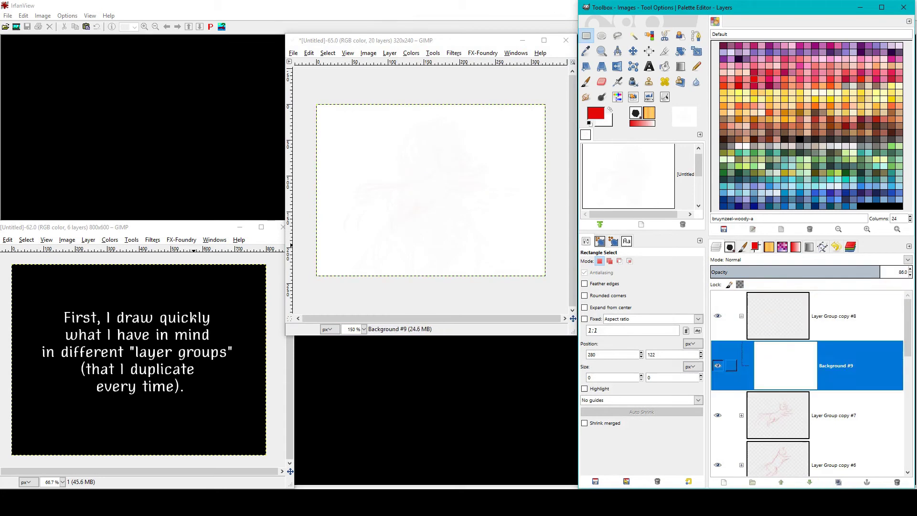
pyautogui.press('p')
pyautogui.moveTo(449, 179); pyautogui.dragTo(461, 193)
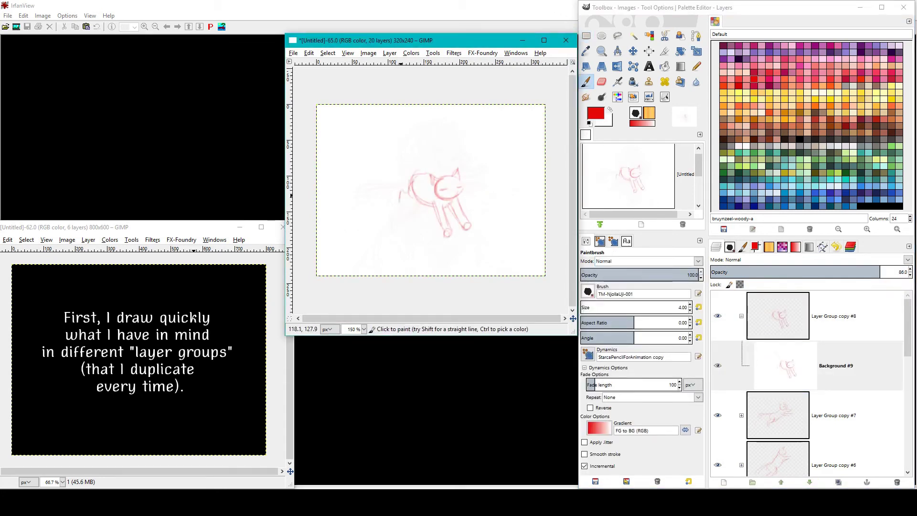
pyautogui.hotkey('shift', 'ctrl', 'd')
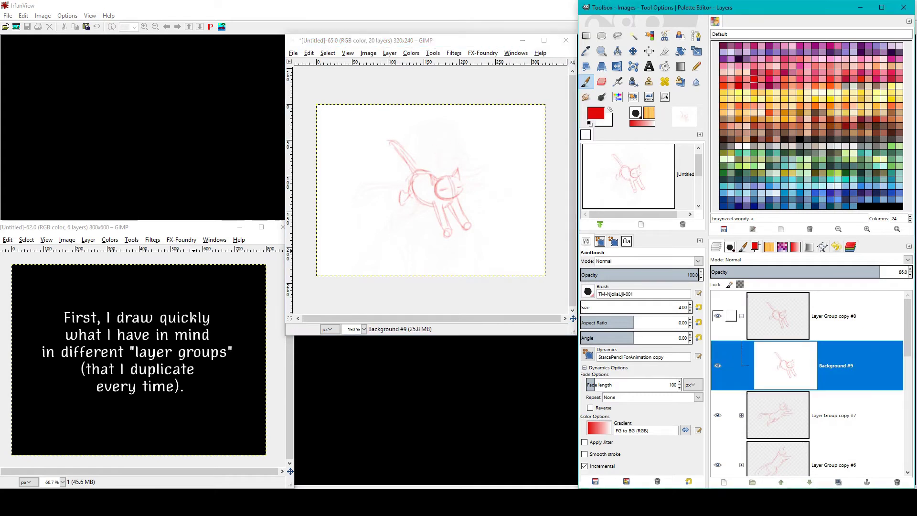
pyautogui.press('Delete')
pyautogui.moveTo(415, 204); pyautogui.dragTo(416, 241)
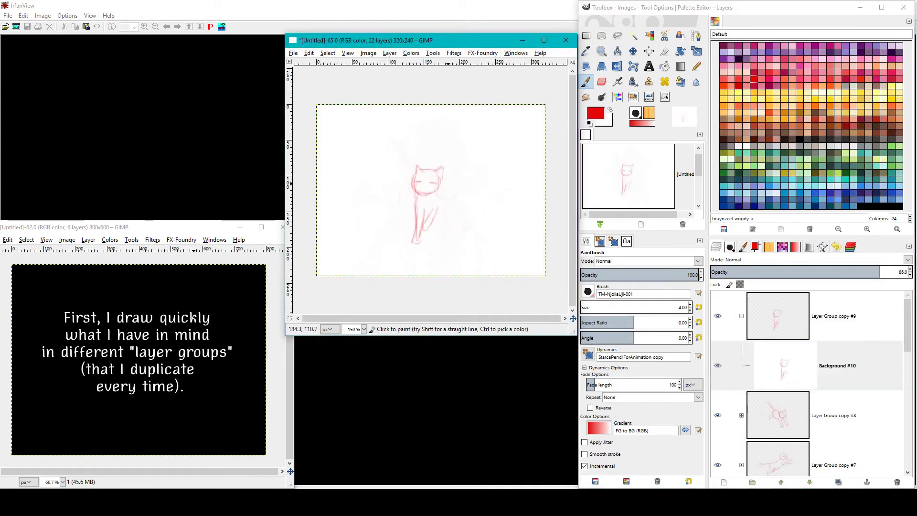
# - Add frames with Backgrounds #11–#13 cleared and sketch the sitting cat
pyautogui.hotkey('shift', 'ctrl', 'd')
pyautogui.press('Delete')
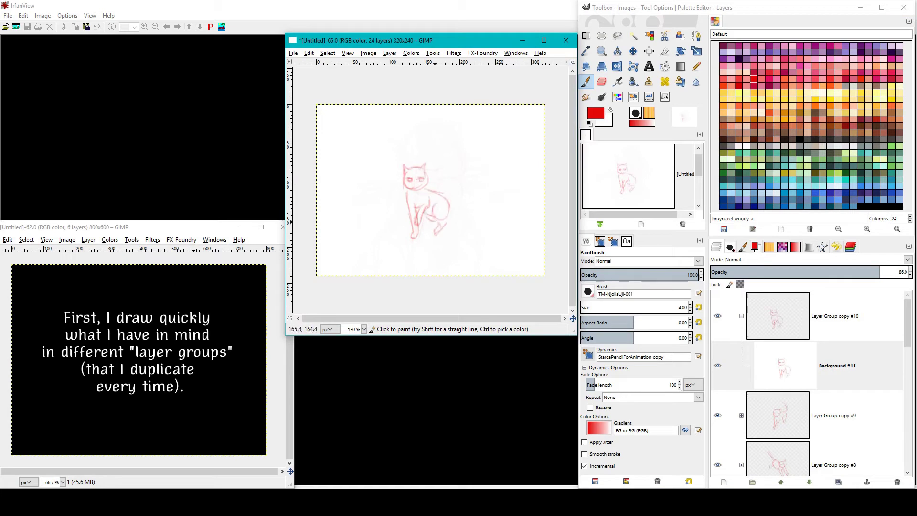
pyautogui.hotkey('shift', 'ctrl', 'd')
pyautogui.press('Delete')
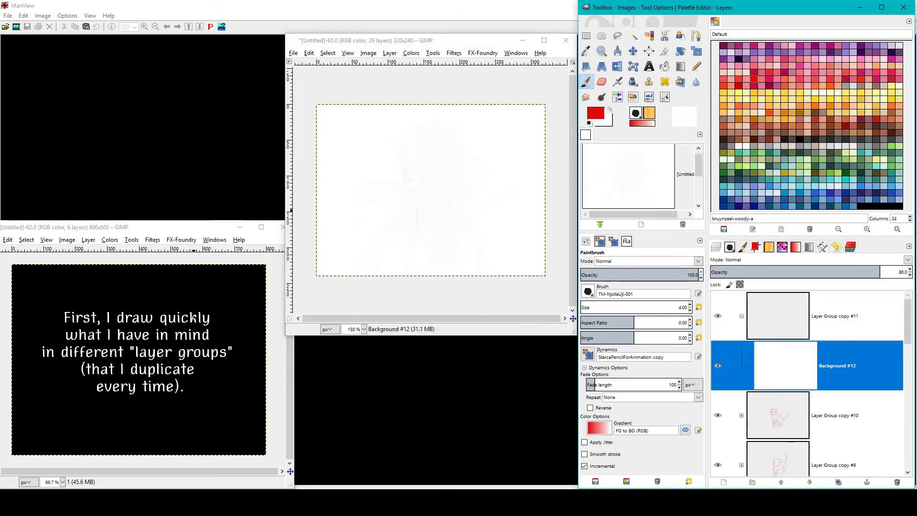
pyautogui.moveTo(404, 229); pyautogui.dragTo(412, 211)
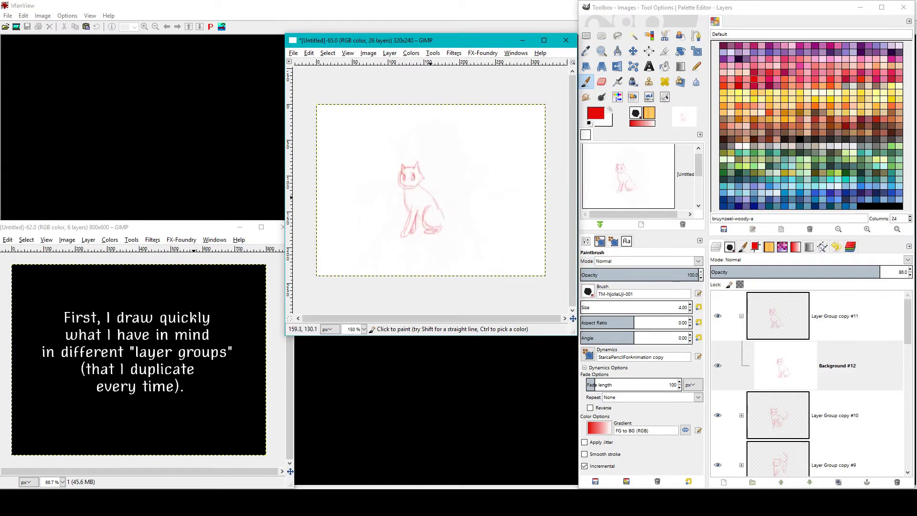
pyautogui.hotkey('shift', 'ctrl', 'd')
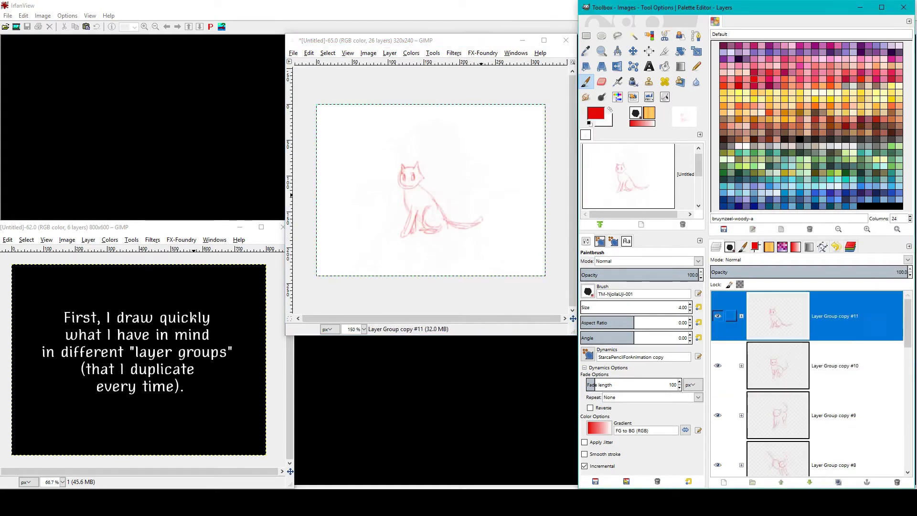
pyautogui.press('Delete')
pyautogui.moveTo(412, 204); pyautogui.dragTo(407, 223)
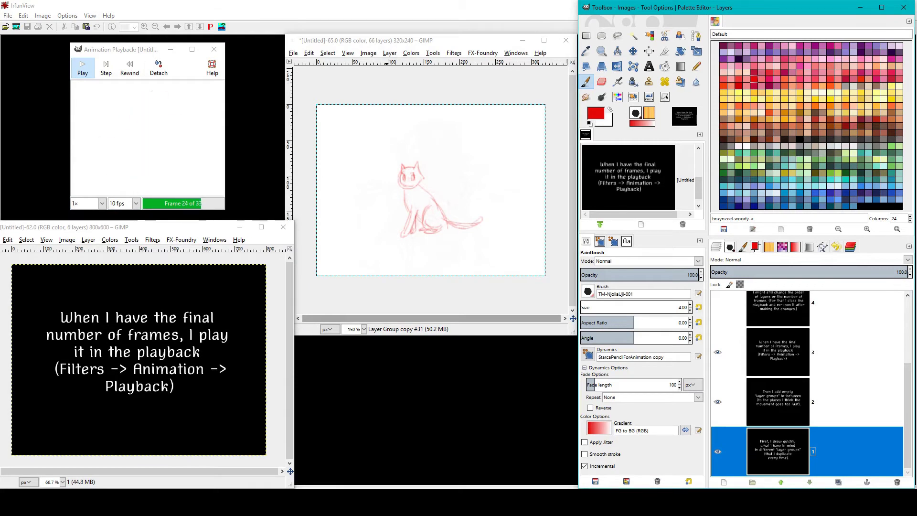
# - Close the playback preview, toggle earlier frame visibility, and select Layer Group copy #14
pyautogui.click(717, 414)
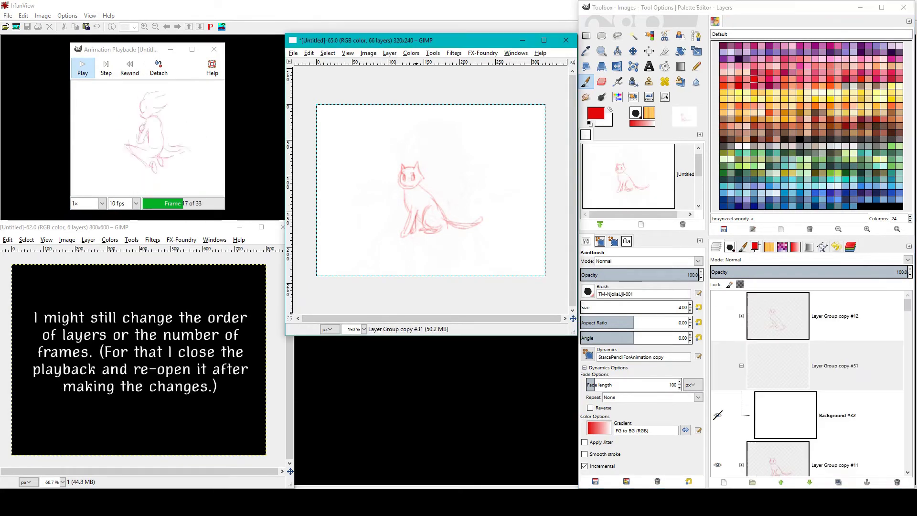
pyautogui.click(214, 49)
pyautogui.scroll(-10, 813, 382)
pyautogui.click(718, 302)
pyautogui.scroll(5, 717, 315)
pyautogui.click(717, 375)
pyautogui.click(836, 425)
# - Scroll back up the Layers dock and reopen Animation Playback to review the 31 frames
pyautogui.scroll(-2, 812, 382)
pyautogui.scroll(2, 718, 382)
pyautogui.scroll(2, 717, 358)
pyautogui.scroll(2, 717, 335)
pyautogui.scroll(2, 717, 309)
pyautogui.scroll(2, 718, 310)
pyautogui.scroll(2, 717, 312)
pyautogui.scroll(2, 717, 314)
pyautogui.scroll(2, 718, 316)
pyautogui.scroll(2, 717, 316)
pyautogui.scroll(2, 718, 315)
pyautogui.scroll(2, 718, 315)
pyautogui.scroll(2, 718, 316)
pyautogui.scroll(2, 717, 368)
pyautogui.scroll(2, 717, 368)
pyautogui.scroll(2, 717, 368)
pyautogui.scroll(2, 718, 368)
pyautogui.scroll(1, 718, 365)
pyautogui.scroll(1, 718, 365)
pyautogui.scroll(1, 718, 366)
pyautogui.scroll(1, 717, 365)
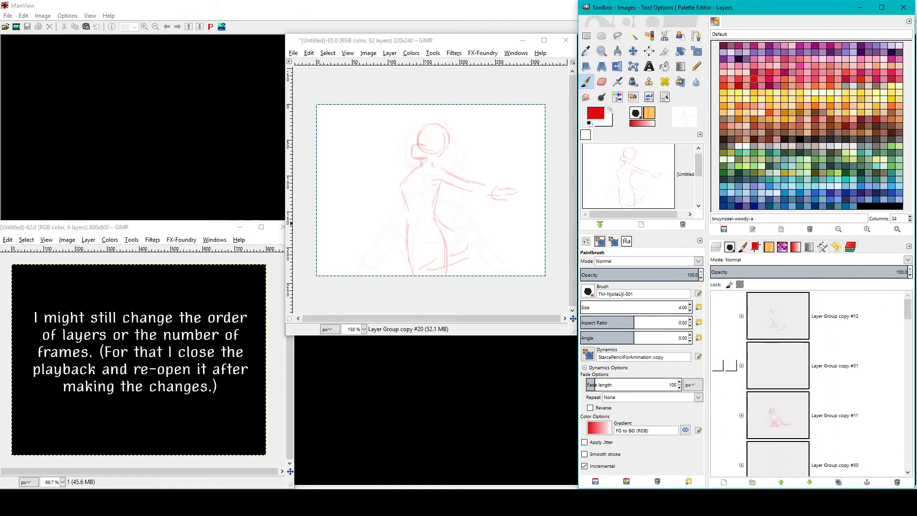
pyautogui.click(453, 52)
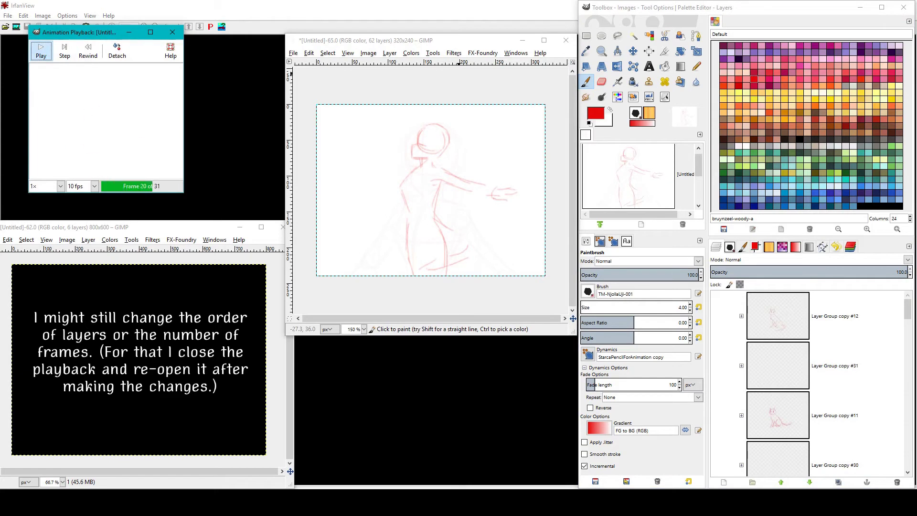
# - Rename the frame layers from the bottom as 01 through 10
pyautogui.click(143, 227)
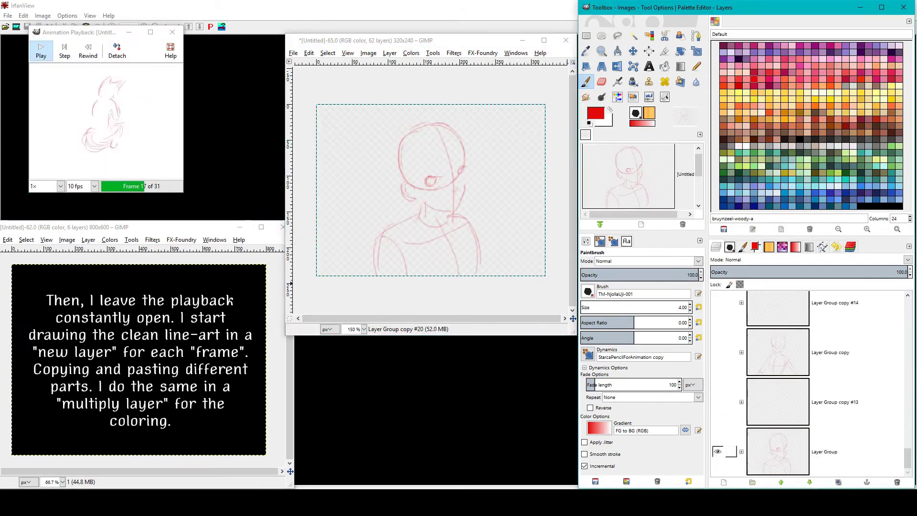
pyautogui.write('010203')
pyautogui.press('Tab')
pyautogui.write('04')
pyautogui.press('Tab')
pyautogui.write('05')
pyautogui.press('Tab')
pyautogui.write('06')
pyautogui.press('Return')
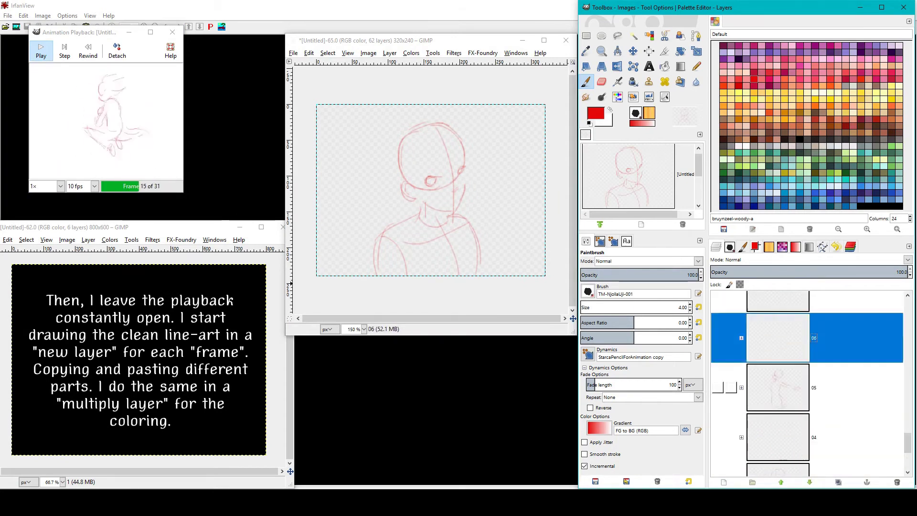
pyautogui.press('Tab')
pyautogui.write('07')
pyautogui.press('Tab')
pyautogui.write('08')
pyautogui.press('Tab')
pyautogui.write('09')
pyautogui.press('Tab')
pyautogui.write('10')
pyautogui.press('Tab')
# - Continue renaming the next frame layers 11 through 21
pyautogui.write('11')
pyautogui.press('Tab')
pyautogui.write('12')
pyautogui.press('Tab')
pyautogui.write('13')
pyautogui.press('Tab')
pyautogui.write('14')
pyautogui.press('Tab')
pyautogui.write('15')
pyautogui.press('Tab')
pyautogui.press('Tab')
pyautogui.write('17')
pyautogui.press('Tab')
pyautogui.write('18')
pyautogui.press('Tab')
pyautogui.write('19')
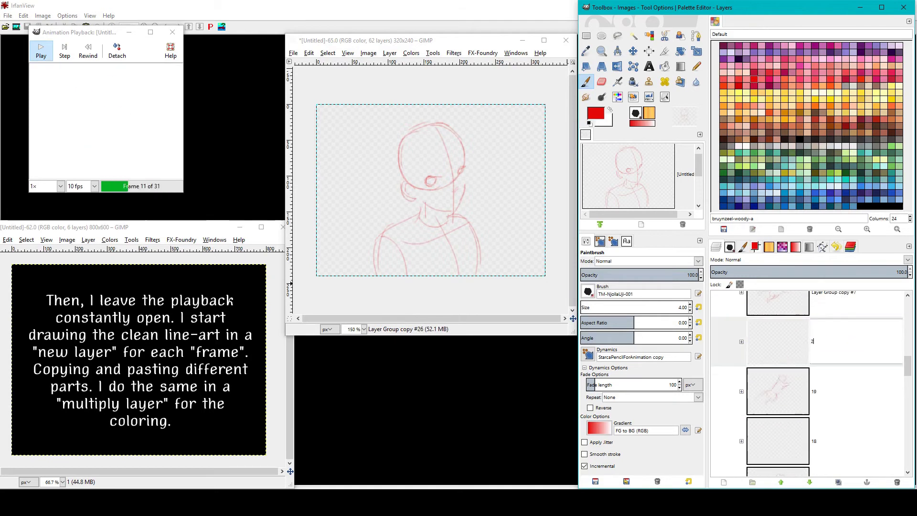
pyautogui.write('0')
pyautogui.press('Tab')
pyautogui.write('21')
# - Rename the remaining layers up to 31, then duplicate the background as a new copy layer
pyautogui.press('Tab')
pyautogui.press('Tab')
pyautogui.write('23')
pyautogui.press('Tab')
pyautogui.write('24')
pyautogui.press('Tab')
pyautogui.write('25')
pyautogui.press('Tab')
pyautogui.write('26')
pyautogui.press('Tab')
pyautogui.write('27')
pyautogui.press('Tab')
pyautogui.write('2829')
pyautogui.press('Tab')
pyautogui.write('30')
pyautogui.press('Tab')
pyautogui.write('31')
pyautogui.press('Return')
pyautogui.press('End')
pyautogui.click(838, 482)
# - Fill the Background copy with white and lower its opacity to fade the sketch
pyautogui.hotkey('ctrl', '.')
pyautogui.moveTo(880, 272); pyautogui.dragTo(861, 272)
pyautogui.press('d')
# - Draw both eyes, the jaw and chin line, and hair strands beside the face
pyautogui.moveTo(425, 182); pyautogui.dragTo(428, 181)
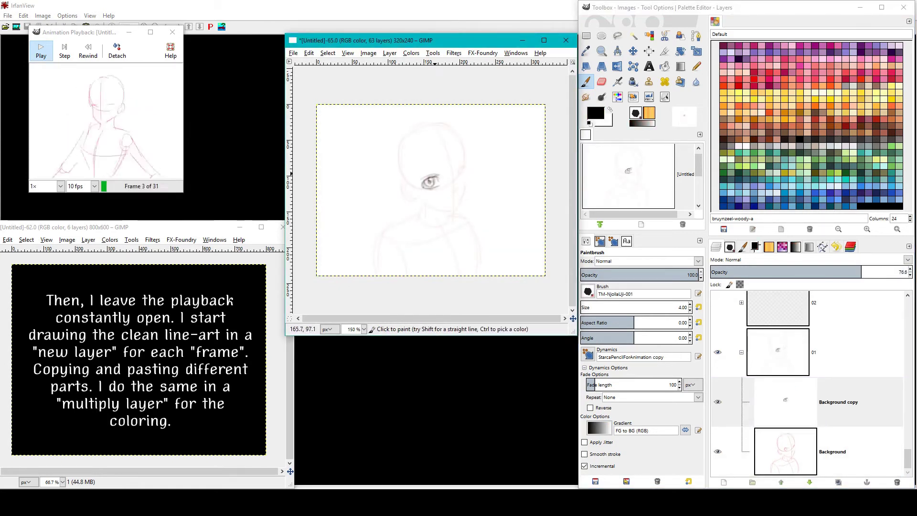
pyautogui.moveTo(456, 177); pyautogui.dragTo(458, 168)
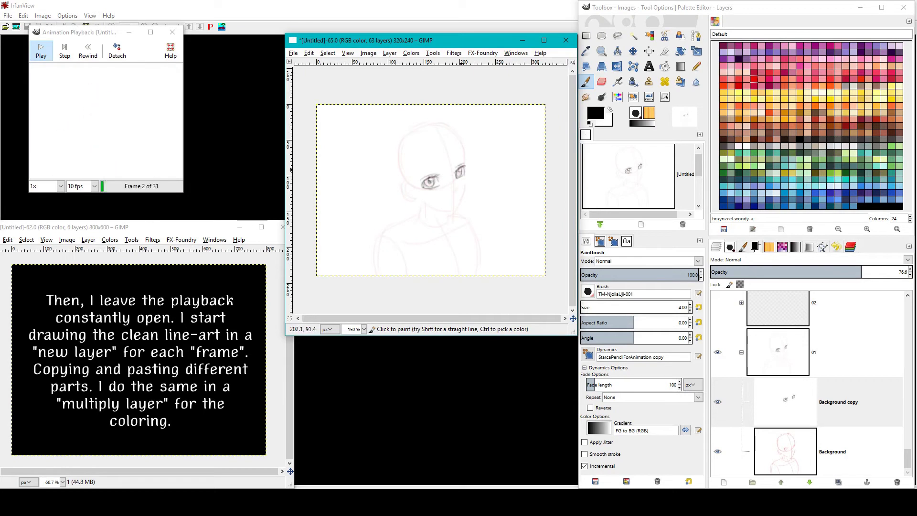
pyautogui.moveTo(467, 186)
pyautogui.mouseDown()
pyautogui.moveTo(457, 210)
pyautogui.moveTo(405, 195)
pyautogui.mouseUp()
pyautogui.moveTo(406, 169); pyautogui.dragTo(423, 239)
pyautogui.moveTo(432, 141); pyautogui.dragTo(439, 172)
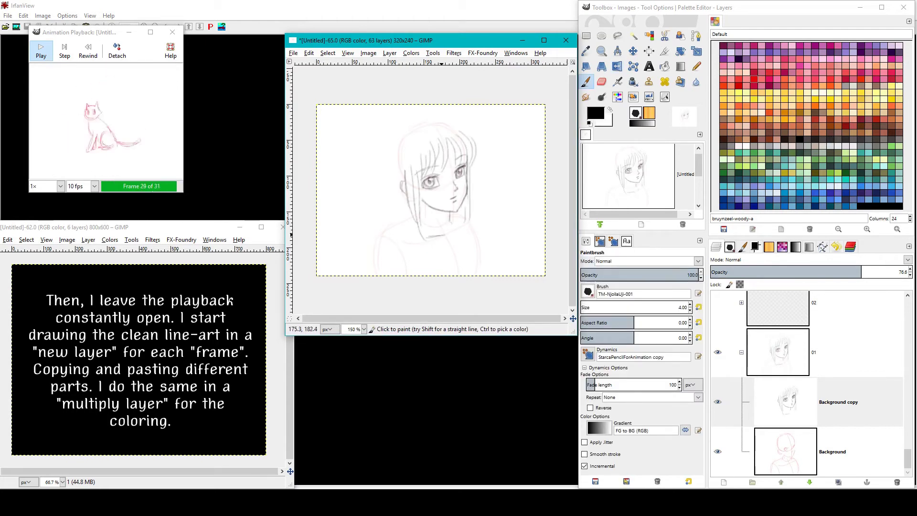
# - Outline the left side and top of the head, then the shoulder and torso lines
pyautogui.moveTo(395, 146); pyautogui.dragTo(389, 215)
pyautogui.moveTo(416, 123); pyautogui.dragTo(444, 118)
pyautogui.moveTo(384, 236); pyautogui.dragTo(380, 276)
pyautogui.moveTo(417, 253); pyautogui.dragTo(410, 275)
pyautogui.moveTo(482, 253); pyautogui.dragTo(476, 277)
# - Copy frame 01's line-art and paste it into frame 02's layer group
pyautogui.hotkey('ctrl', 'c')
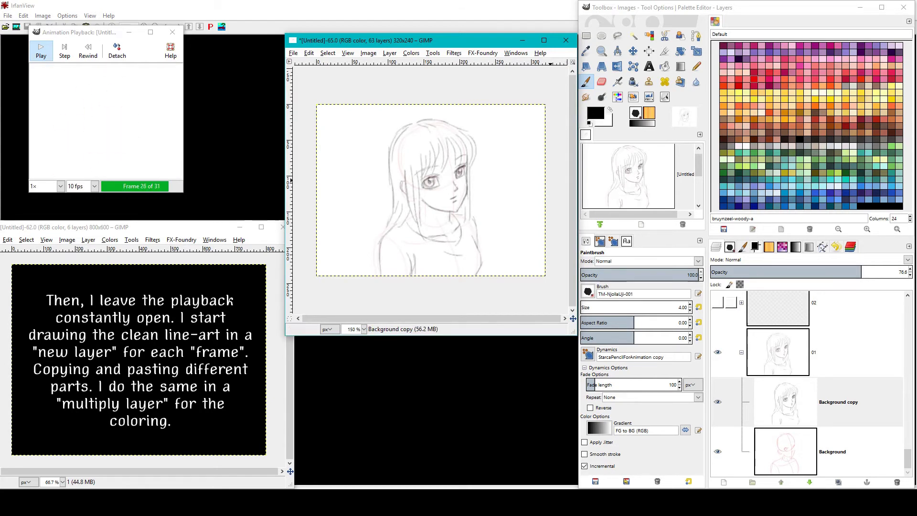
pyautogui.scroll(3, 808, 382)
pyautogui.click(779, 352)
pyautogui.click(717, 451)
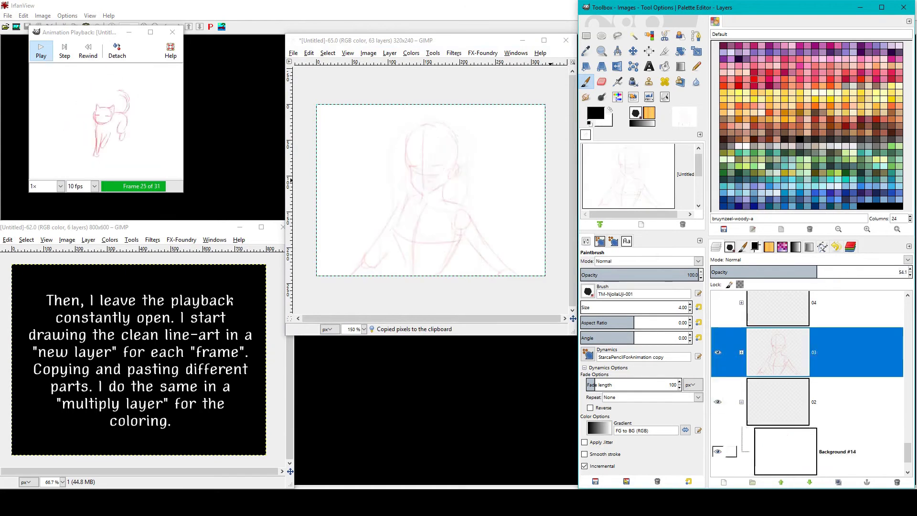
pyautogui.hotkey('ctrl', 'v')
# - Enlarge the pasted lines and tilt them to match frame 02's pose
pyautogui.hotkey('shift', 's')
pyautogui.click(455, 207)
pyautogui.press('Return')
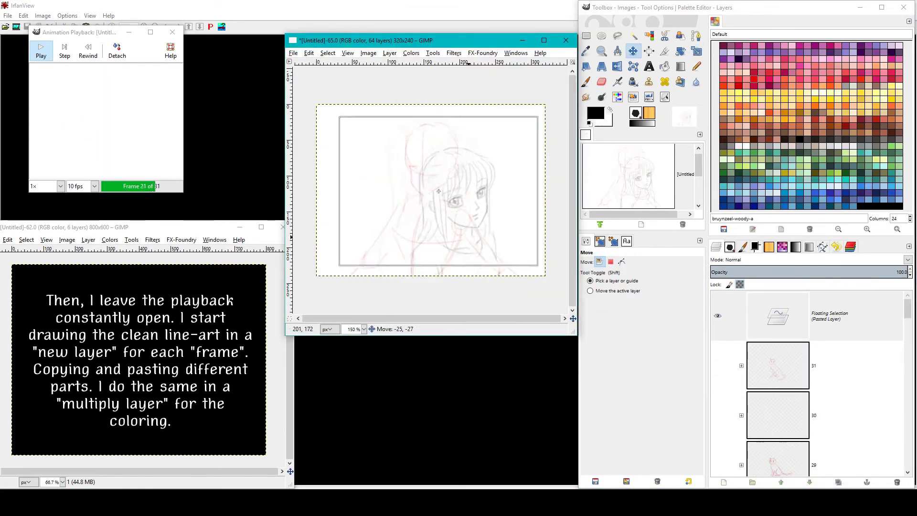
pyautogui.hotkey('shift', 'r')
pyautogui.click(499, 239)
pyautogui.moveTo(500, 238); pyautogui.dragTo(498, 253)
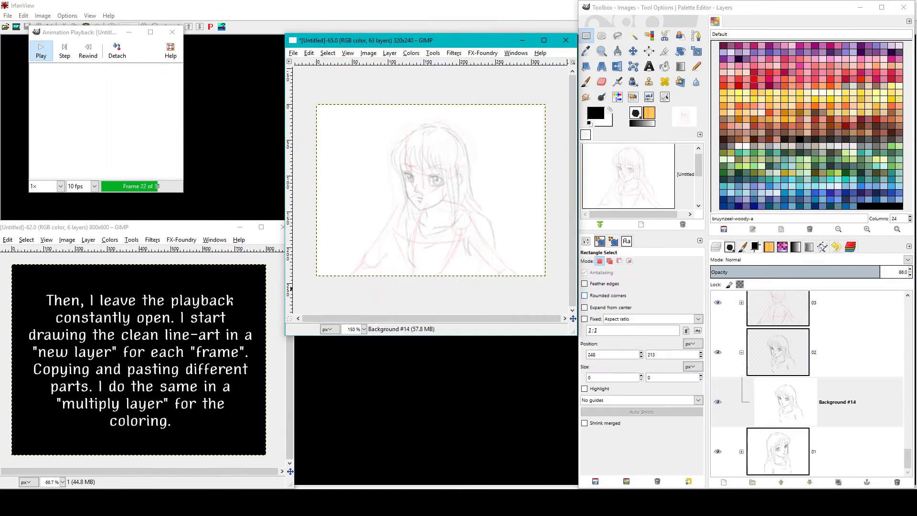
pyautogui.click(490, 306)
# - Draw a new face line and the left eye on Background #16, hiding frame 03's sketch
pyautogui.press('p')
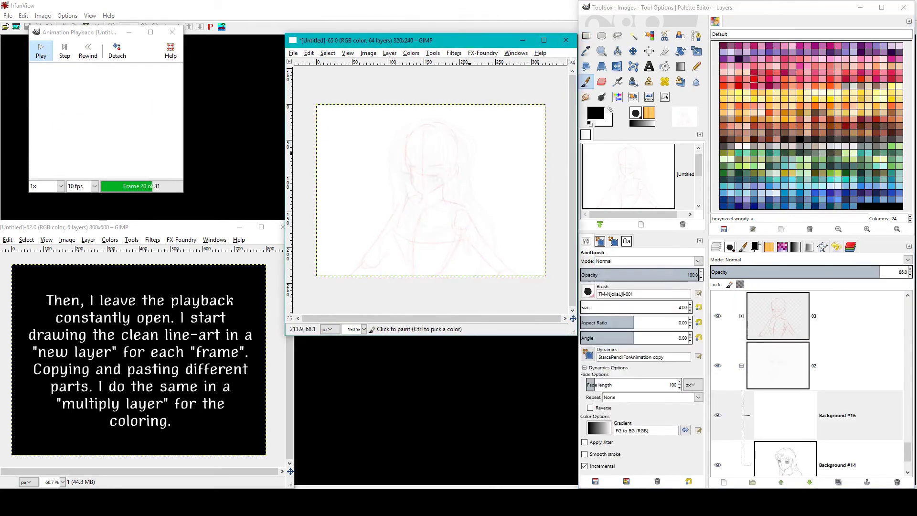
pyautogui.moveTo(404, 159); pyautogui.dragTo(444, 190)
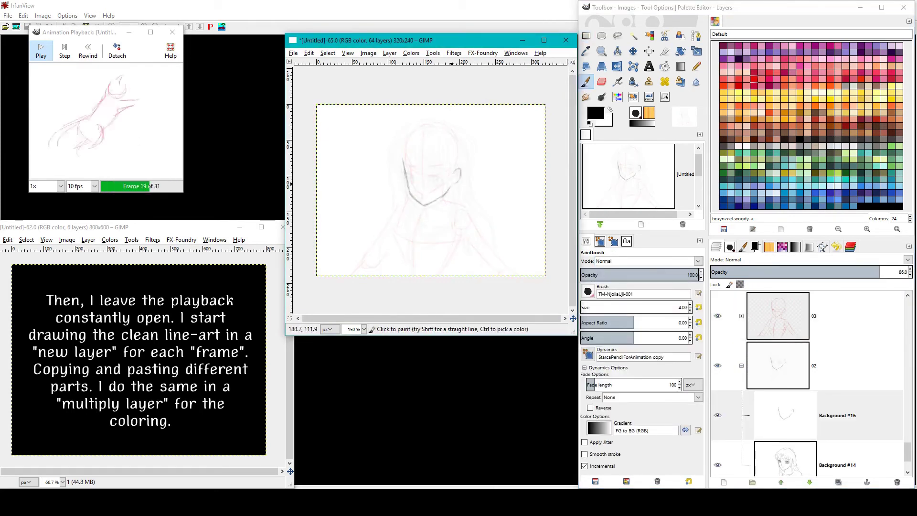
pyautogui.click(836, 415)
pyautogui.click(778, 316)
pyautogui.click(718, 316)
pyautogui.click(836, 415)
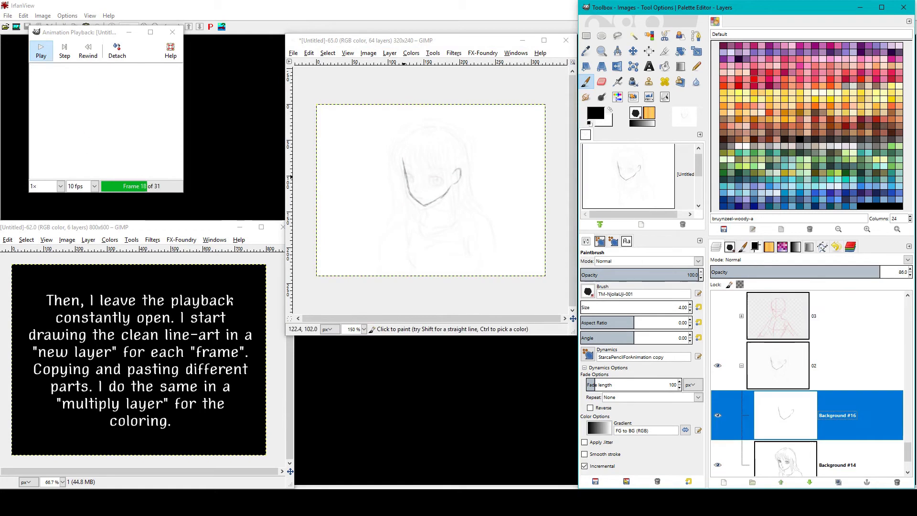
pyautogui.moveTo(405, 171); pyautogui.dragTo(416, 172)
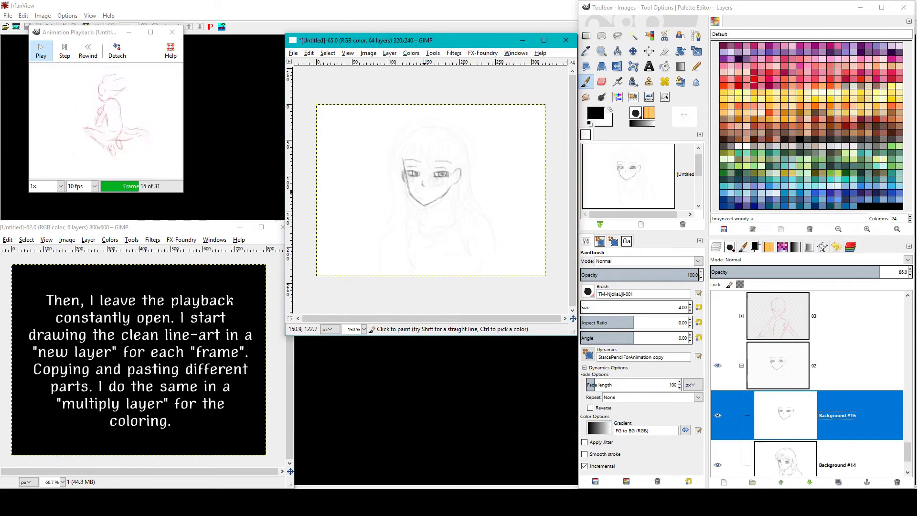
# - Draw the left and right arms, right shoulder and hair strands left of the face
pyautogui.click(836, 415)
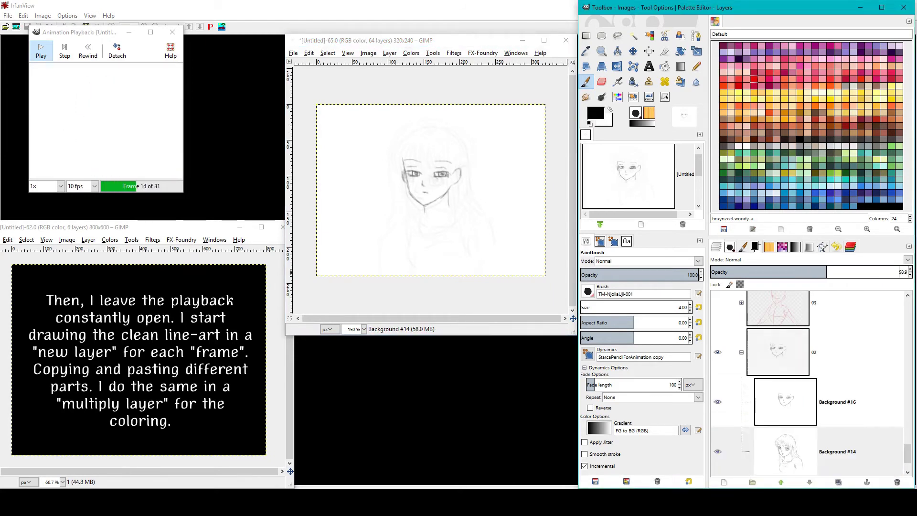
pyautogui.moveTo(405, 256); pyautogui.dragTo(402, 275)
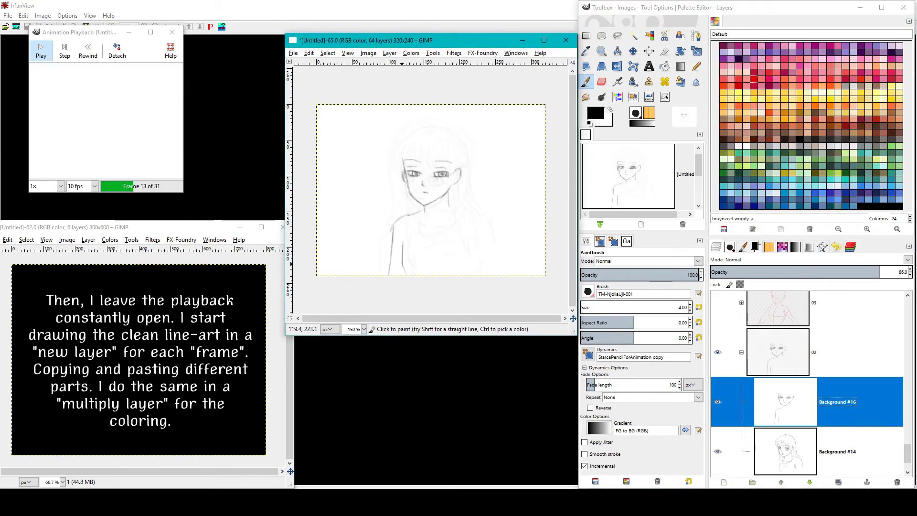
pyautogui.moveTo(463, 212); pyautogui.dragTo(489, 256)
pyautogui.moveTo(466, 243); pyautogui.dragTo(469, 275)
pyautogui.moveTo(406, 146); pyautogui.dragTo(398, 171)
pyautogui.moveTo(424, 140); pyautogui.dragTo(410, 169)
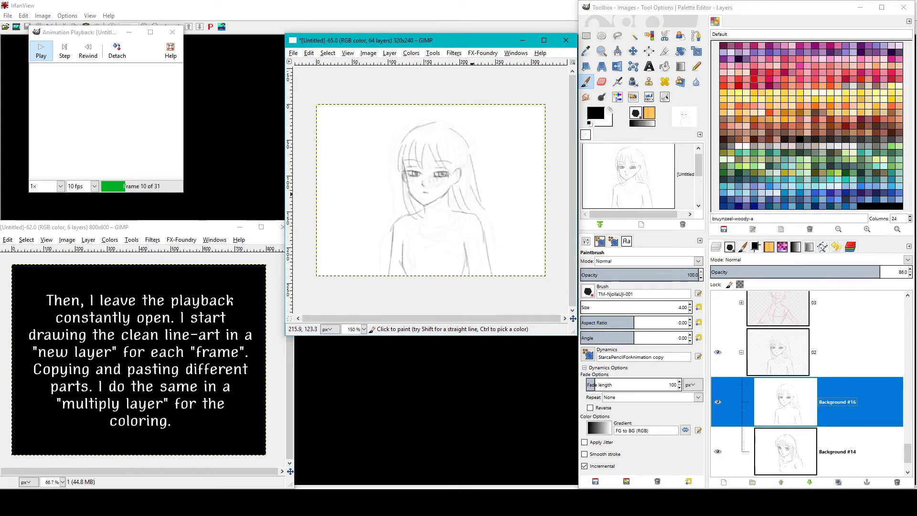
# - Collapse frame 02's group, then show and expand frame 03's layer group
pyautogui.click(741, 352)
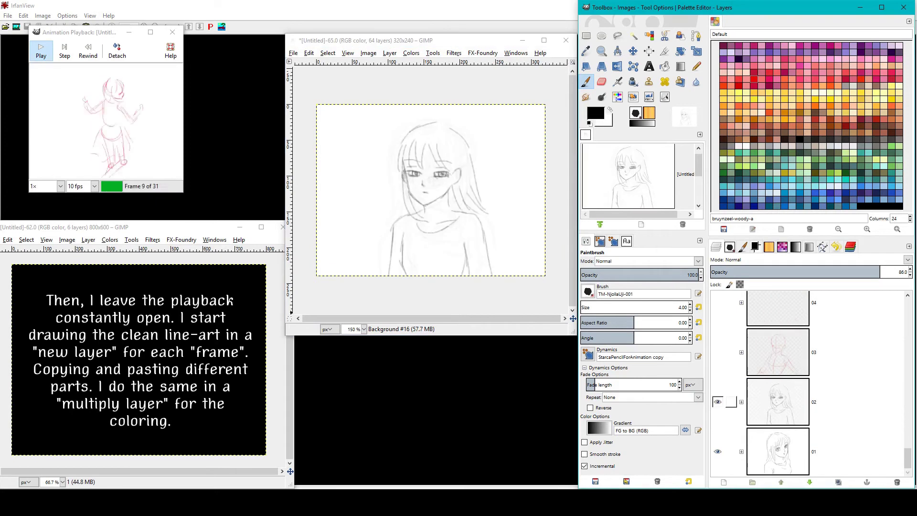
pyautogui.click(779, 352)
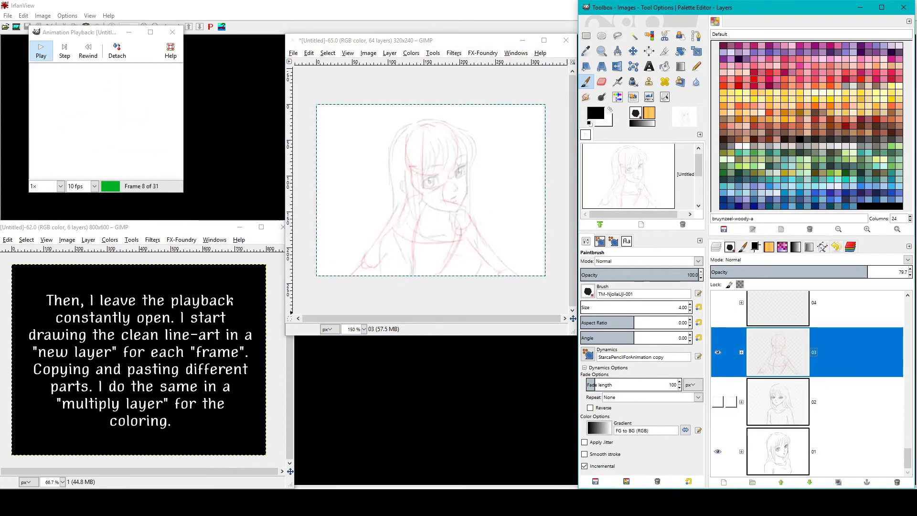
pyautogui.click(741, 353)
# - Copy the previous line-art and paste-anchor it onto Background #22 in frame 03
pyautogui.click(783, 451)
pyautogui.hotkey('ctrl', 'c')
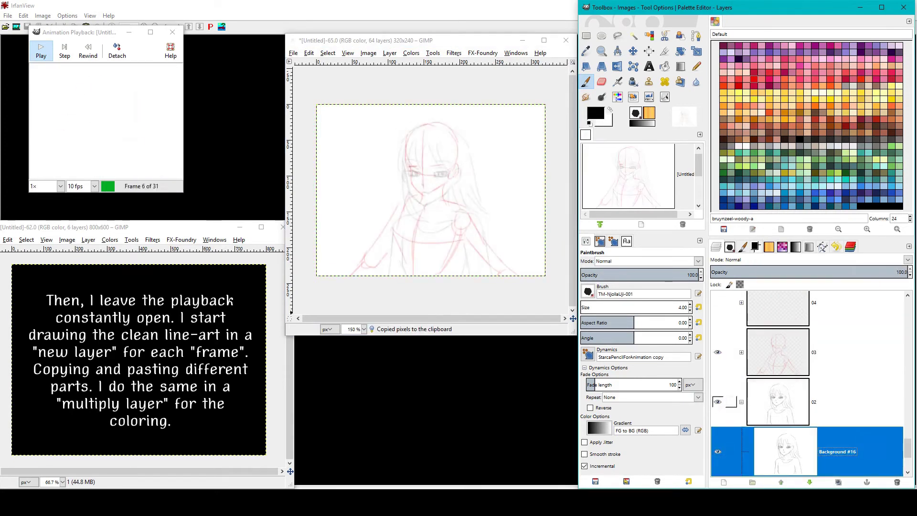
pyautogui.click(783, 402)
pyautogui.hotkey('ctrl', 'v')
pyautogui.hotkey('ctrl', 'h')
pyautogui.press('r')
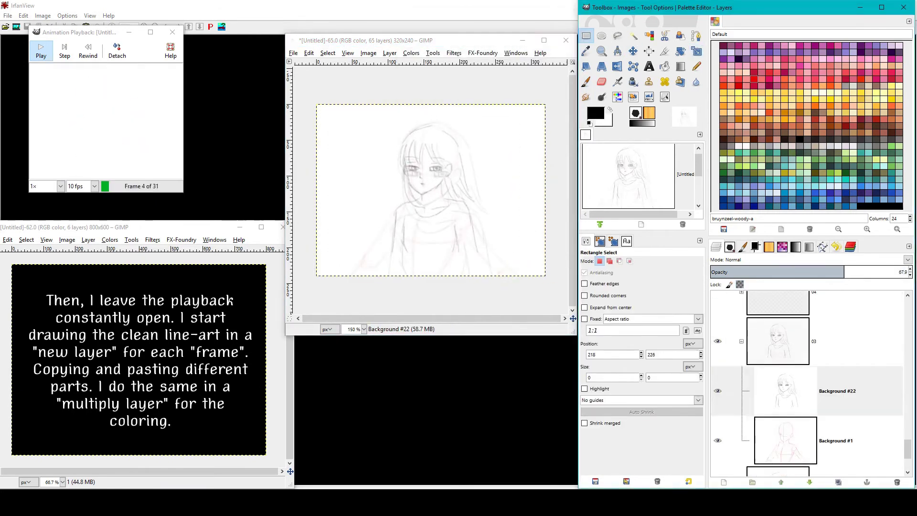
# - Add a new layer and draw frame 03's figure lines and spreading left and right arms
pyautogui.hotkey('shift', 'ctrl', 'n')
pyautogui.press('p')
pyautogui.moveTo(402, 219); pyautogui.dragTo(397, 251)
pyautogui.moveTo(456, 225); pyautogui.dragTo(444, 265)
pyautogui.moveTo(401, 208)
pyautogui.mouseDown()
pyautogui.moveTo(374, 258)
pyautogui.moveTo(387, 273)
pyautogui.mouseUp()
pyautogui.moveTo(455, 223); pyautogui.dragTo(473, 261)
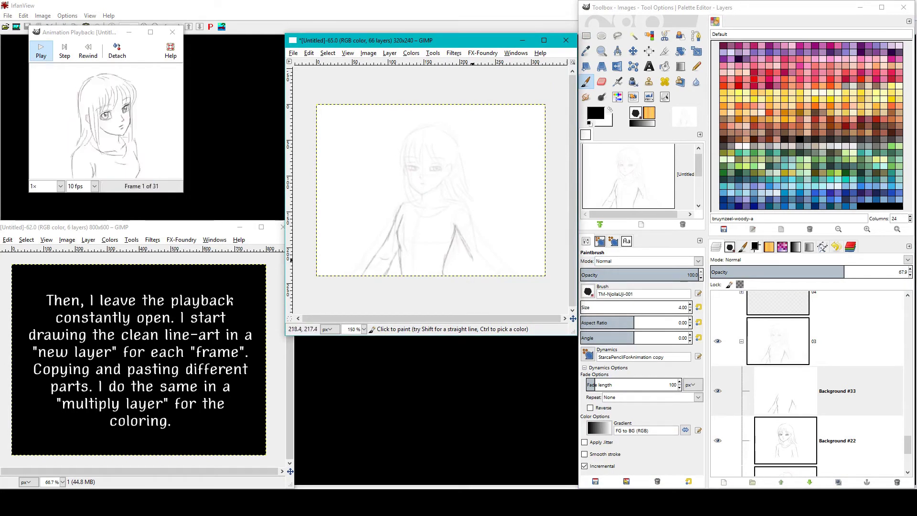
pyautogui.moveTo(465, 206); pyautogui.dragTo(496, 264)
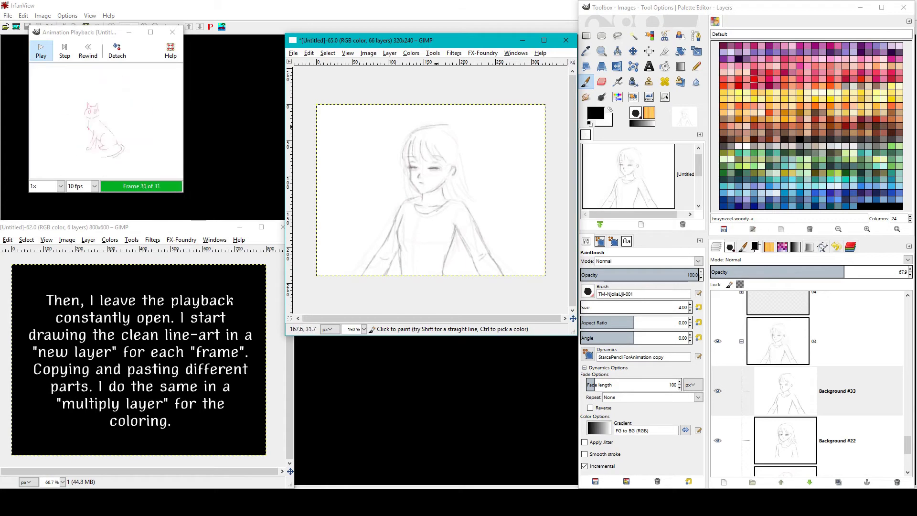
pyautogui.press('x')
pyautogui.press('x')
pyautogui.press('x')
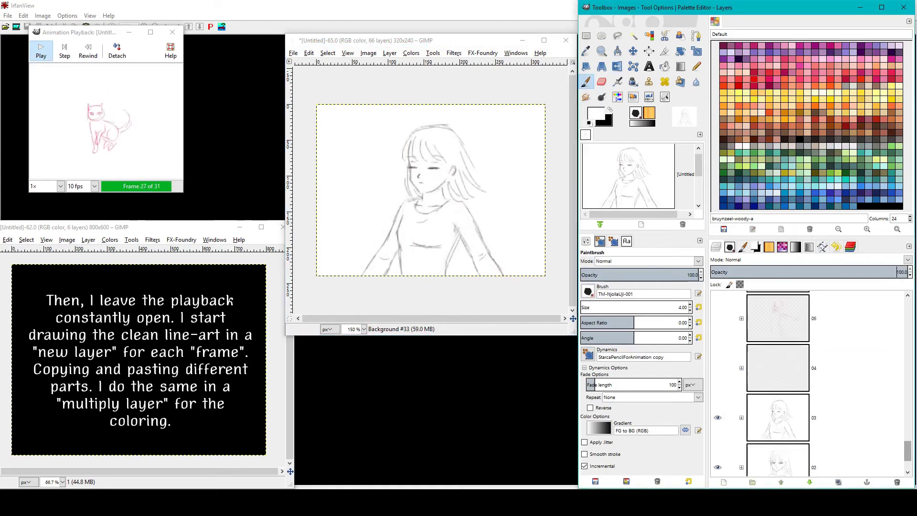
# - Paint frame 04's head arc, eye, lower-body lines and outstretched right arm in black
pyautogui.click(409, 158)
pyautogui.press('x')
pyautogui.moveTo(414, 140); pyautogui.dragTo(410, 175)
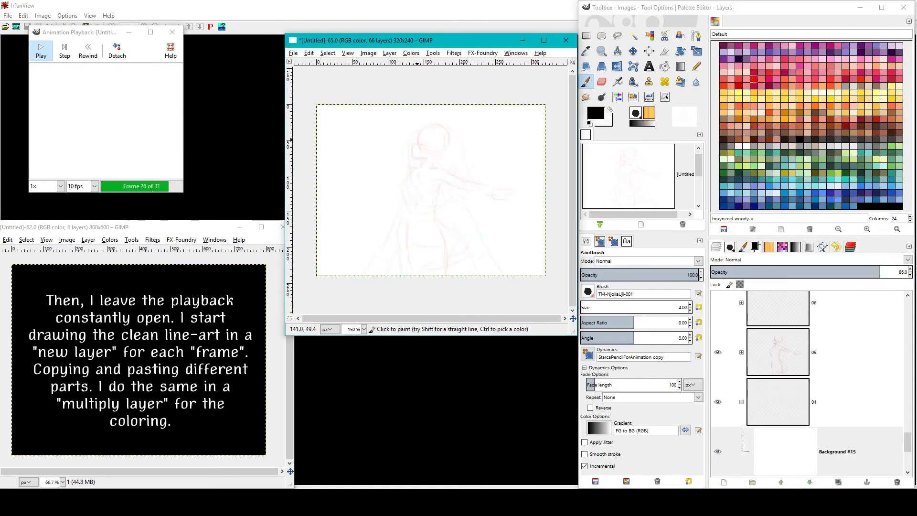
pyautogui.moveTo(425, 135)
pyautogui.mouseDown()
pyautogui.moveTo(449, 157)
pyautogui.moveTo(416, 161)
pyautogui.moveTo(438, 173)
pyautogui.mouseUp()
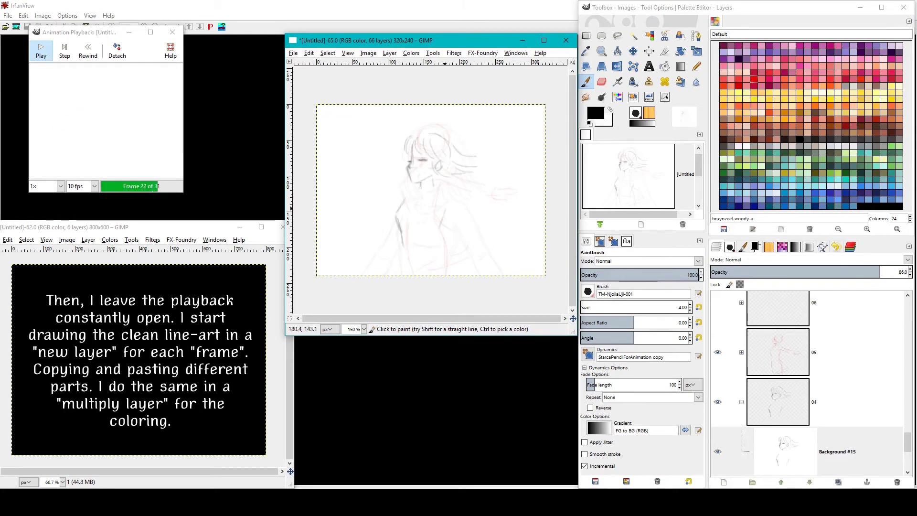
pyautogui.moveTo(477, 254); pyautogui.dragTo(437, 275)
pyautogui.moveTo(419, 261); pyautogui.dragTo(414, 276)
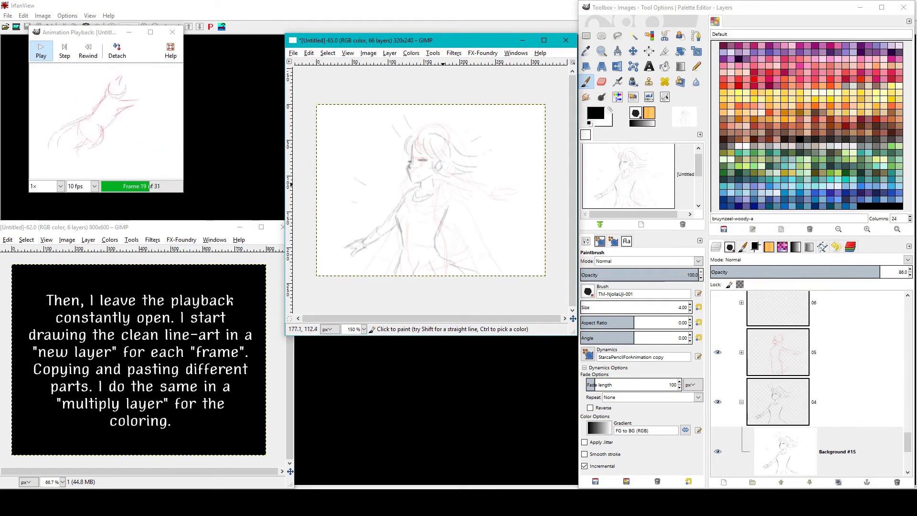
pyautogui.moveTo(467, 203)
pyautogui.mouseDown()
pyautogui.moveTo(483, 239)
pyautogui.moveTo(509, 242)
pyautogui.mouseUp()
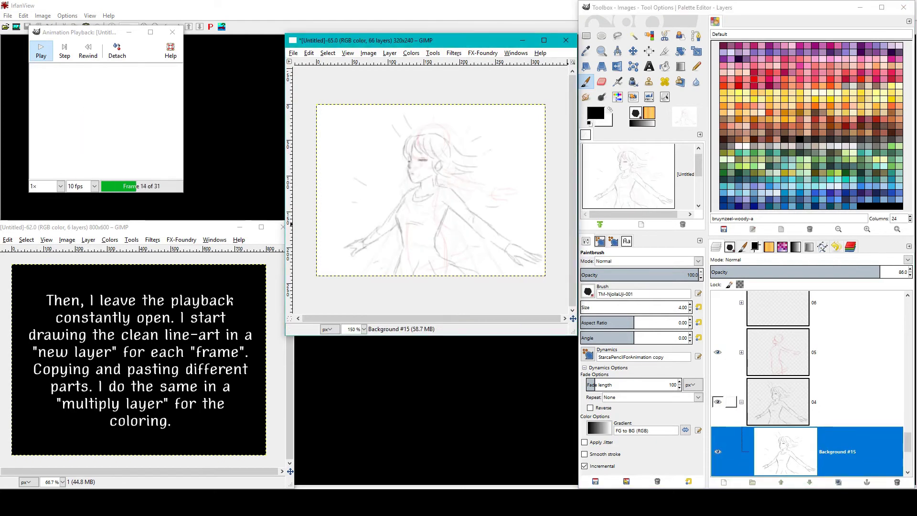
pyautogui.click(731, 402)
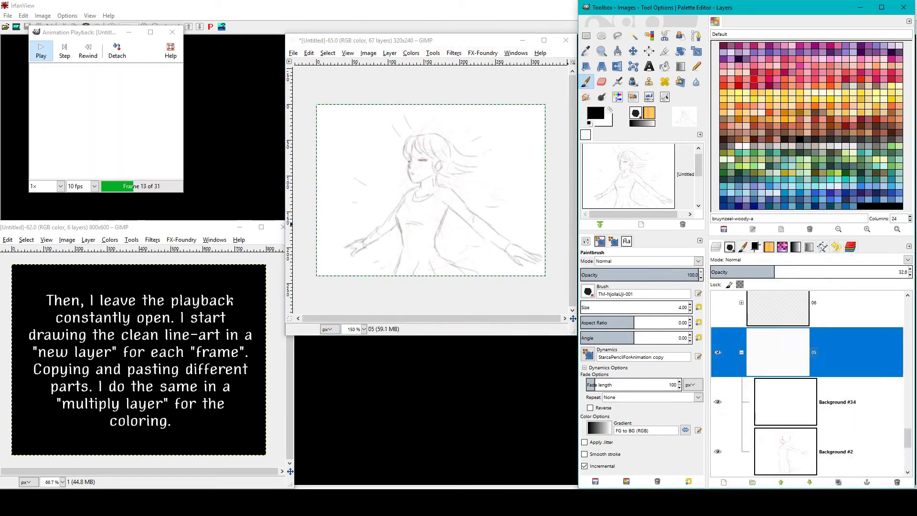
# - Add a new layer and draw frame 05's head, hair, body, outstretched arm and skirt
pyautogui.hotkey('shift', 'ctrl', 'n')
pyautogui.moveTo(423, 159); pyautogui.dragTo(420, 126)
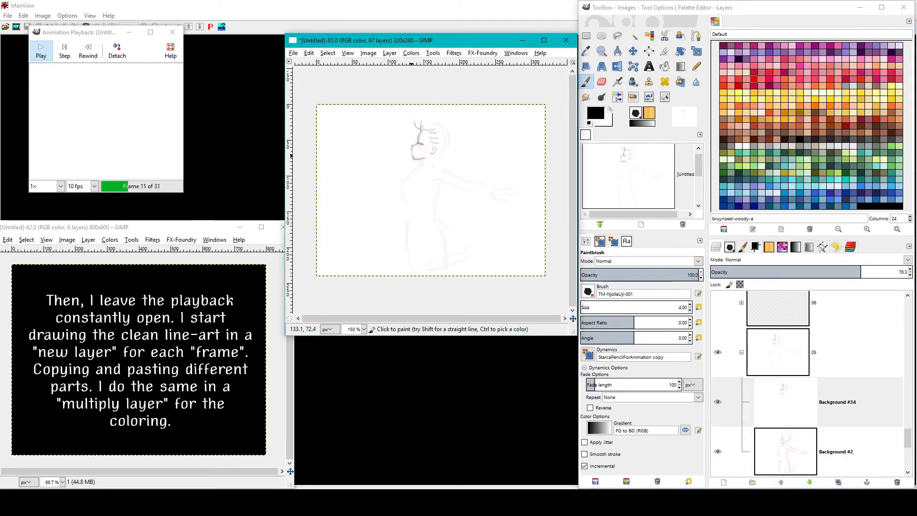
pyautogui.moveTo(466, 122); pyautogui.dragTo(454, 136)
pyautogui.moveTo(406, 198); pyautogui.dragTo(404, 217)
pyautogui.moveTo(439, 183)
pyautogui.mouseDown()
pyautogui.moveTo(435, 219)
pyautogui.moveTo(483, 194)
pyautogui.mouseUp()
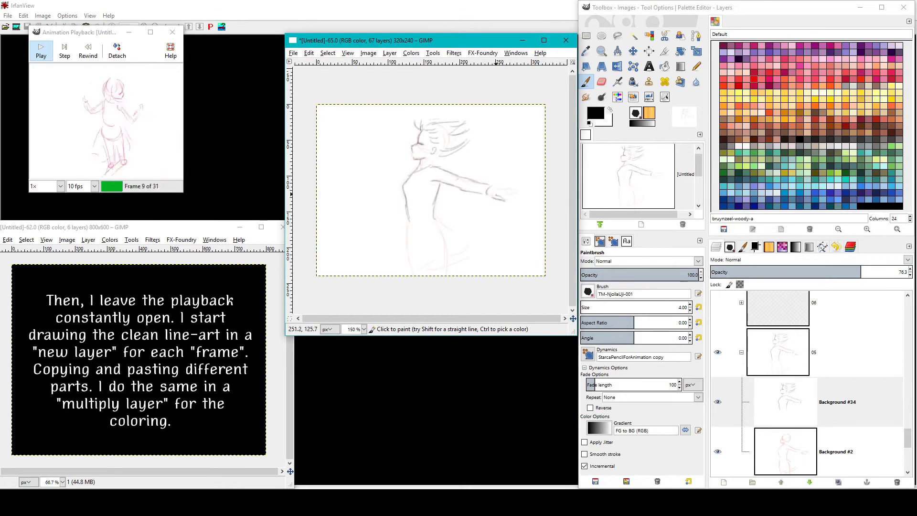
pyautogui.moveTo(406, 221); pyautogui.dragTo(396, 266)
pyautogui.moveTo(434, 217); pyautogui.dragTo(449, 247)
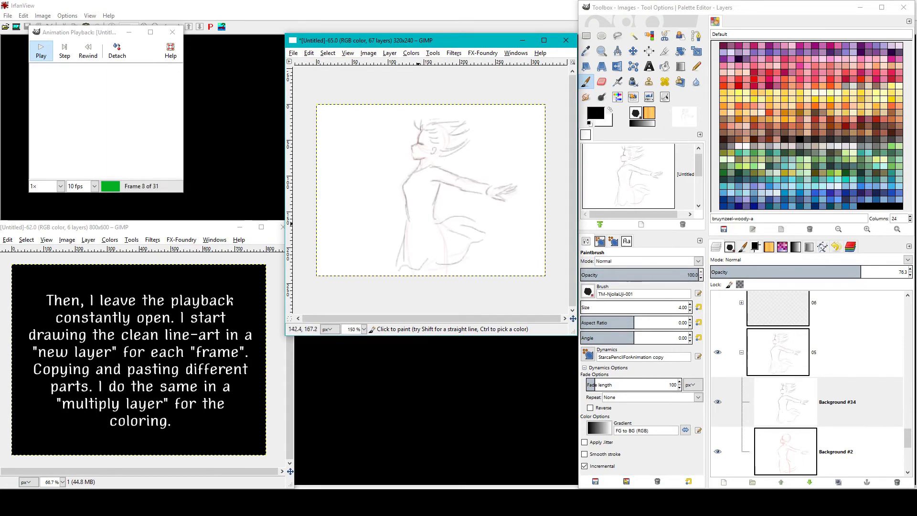
# - Select Background #34, then show and expand frame 06's layer group
pyautogui.click(836, 402)
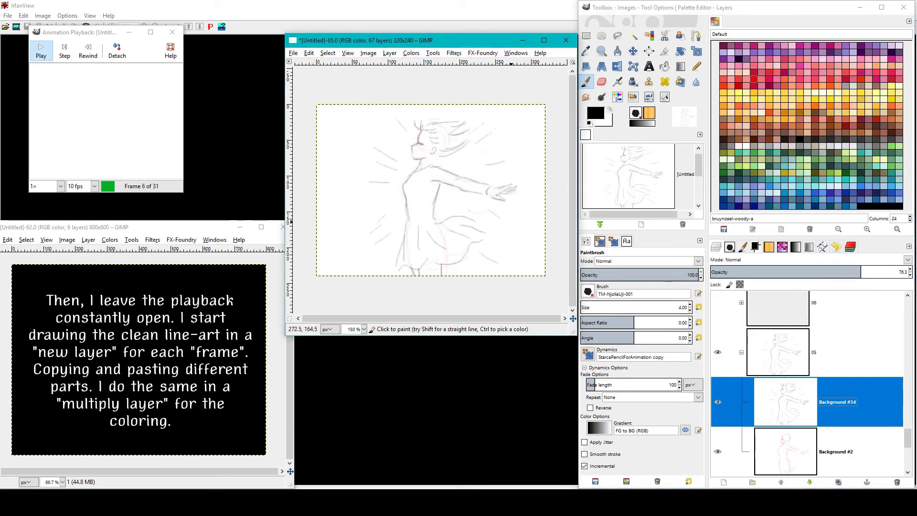
pyautogui.scroll(3, 812, 382)
pyautogui.click(836, 319)
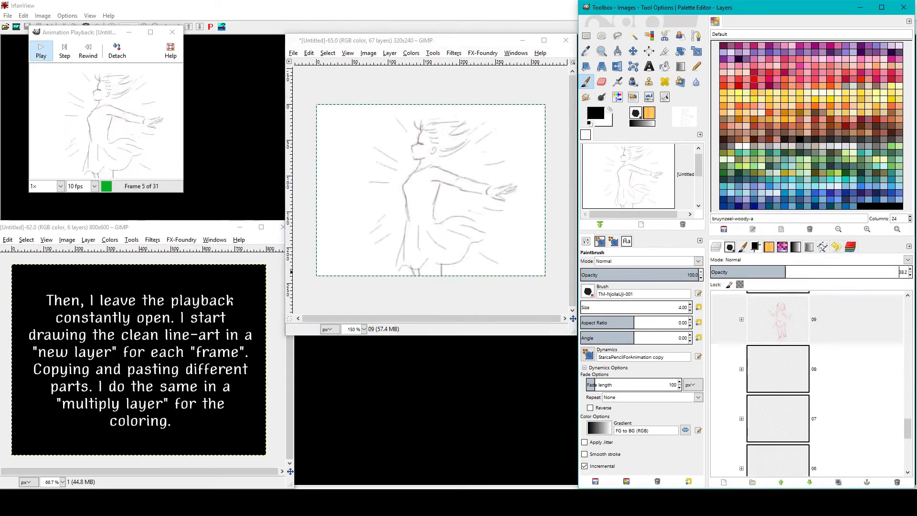
pyautogui.keyDown('shift'); pyautogui.click(718, 468); pyautogui.keyUp('shift')
# - Trace frame 06's hair, curved body contours and leg lines on Background #17
pyautogui.moveTo(423, 131); pyautogui.dragTo(425, 156)
pyautogui.moveTo(457, 127); pyautogui.dragTo(470, 131)
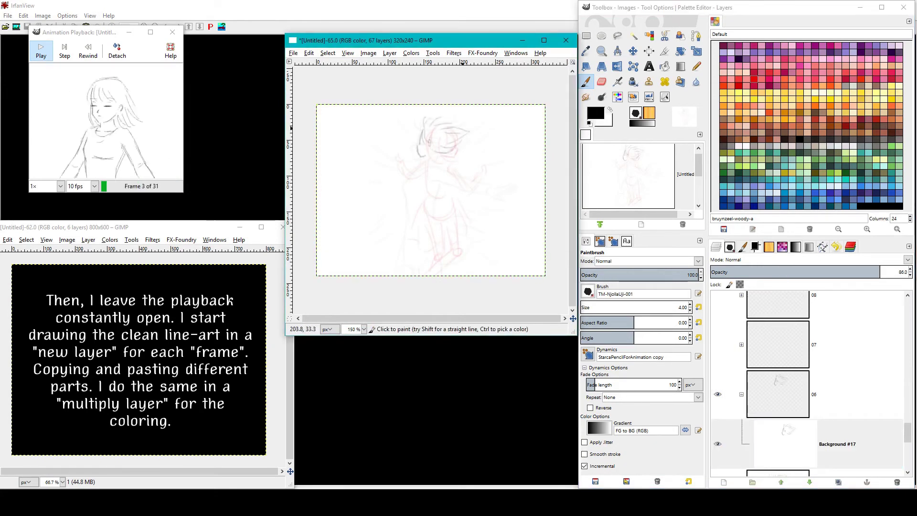
pyautogui.moveTo(437, 201); pyautogui.dragTo(445, 171)
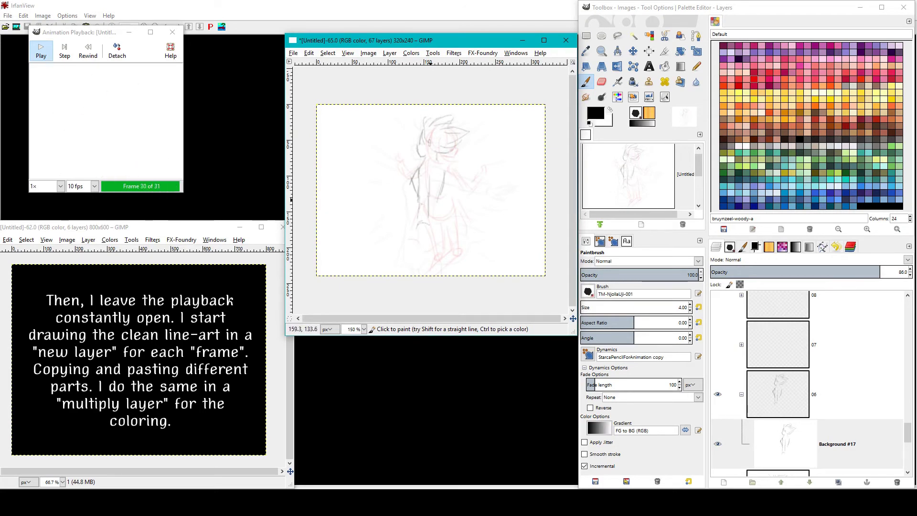
pyautogui.moveTo(420, 217); pyautogui.dragTo(452, 168)
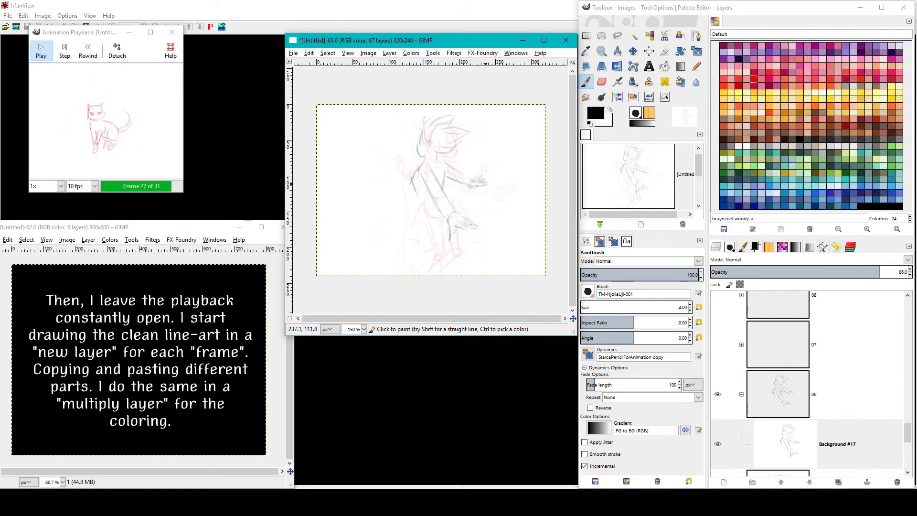
pyautogui.moveTo(440, 209)
pyautogui.mouseDown()
pyautogui.moveTo(427, 230)
pyautogui.moveTo(438, 274)
pyautogui.mouseUp()
pyautogui.moveTo(448, 233); pyautogui.dragTo(445, 274)
pyautogui.click(836, 445)
pyautogui.click(466, 215)
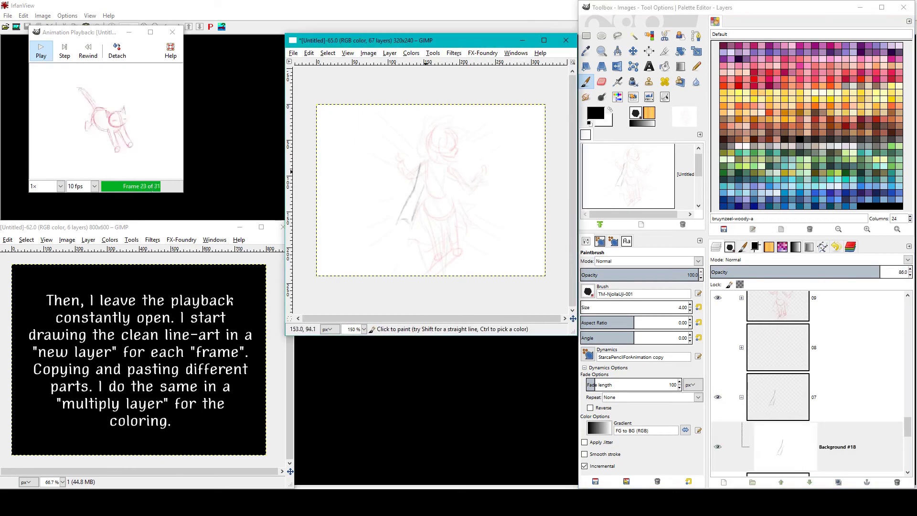
# - Draw frame 07's body line-art on Background #18 and paint out the forearm lines in white
pyautogui.moveTo(426, 187); pyautogui.dragTo(420, 202)
pyautogui.moveTo(449, 163)
pyautogui.mouseDown()
pyautogui.moveTo(446, 200)
pyautogui.moveTo(422, 238)
pyautogui.moveTo(431, 265)
pyautogui.mouseUp()
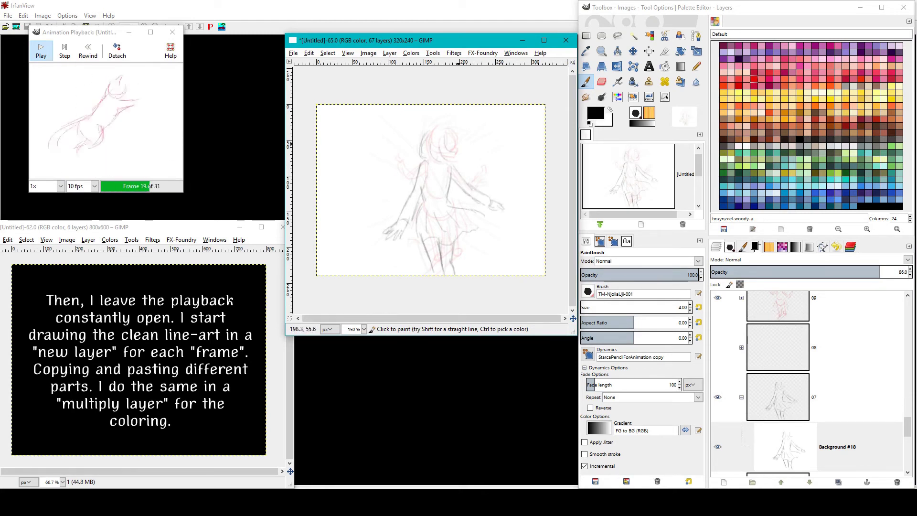
pyautogui.click(783, 447)
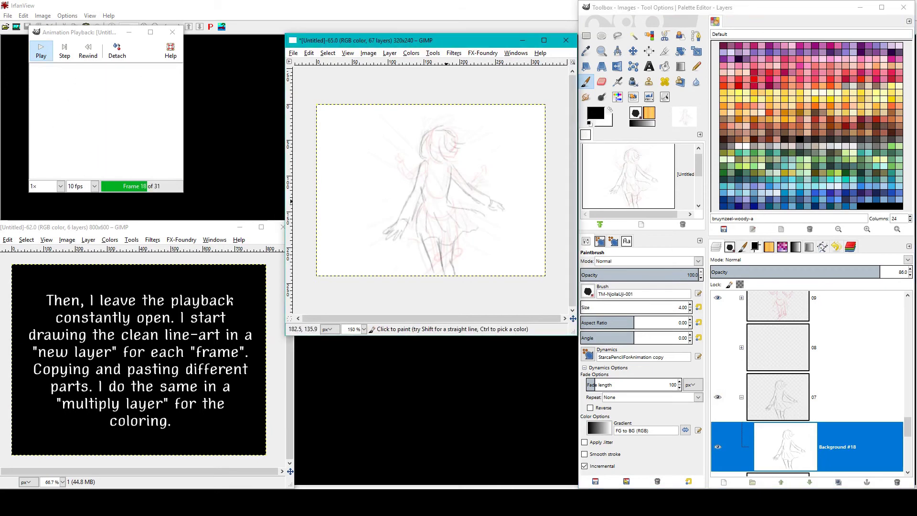
pyautogui.press('x')
pyautogui.moveTo(389, 234); pyautogui.dragTo(403, 197)
pyautogui.press('x')
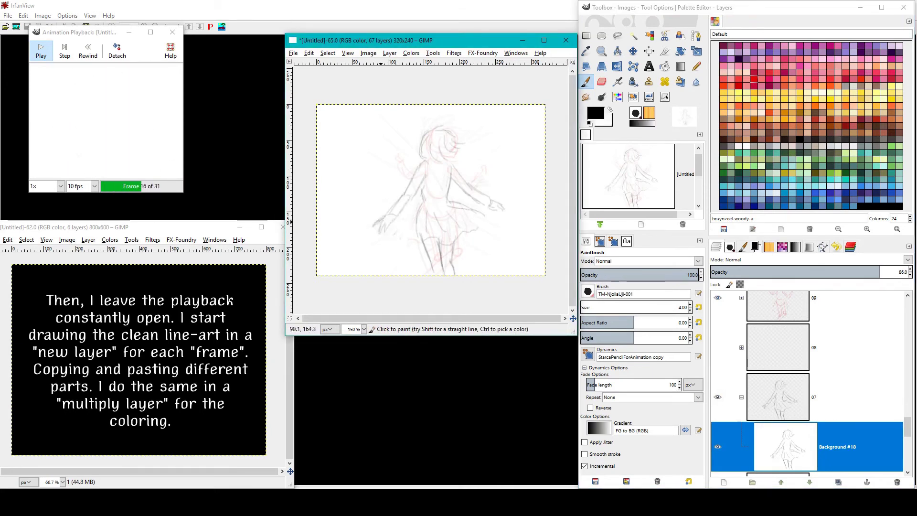
# - Add frame 07's hair strokes, then begin frame 08 with a head stroke on Background #19
pyautogui.moveTo(431, 126); pyautogui.dragTo(444, 151)
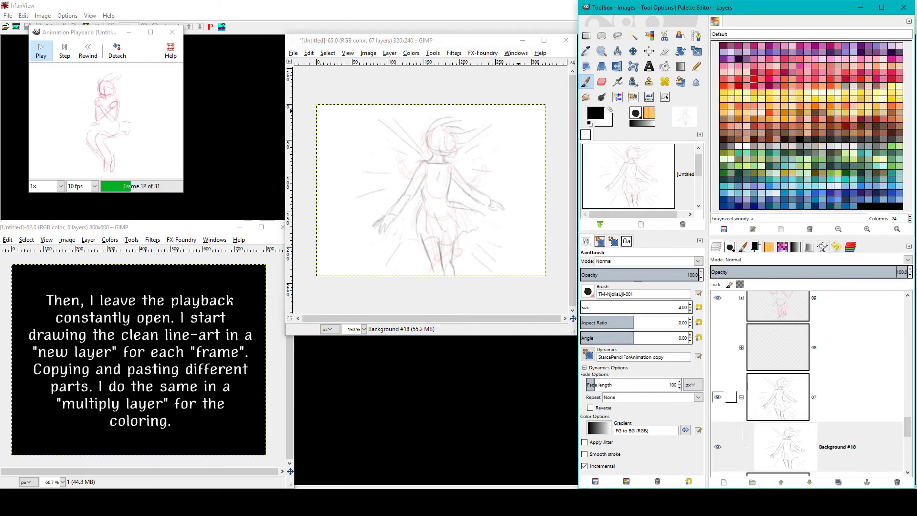
pyautogui.click(785, 396)
pyautogui.moveTo(448, 129)
pyautogui.mouseDown()
pyautogui.moveTo(452, 147)
pyautogui.moveTo(418, 148)
pyautogui.mouseUp()
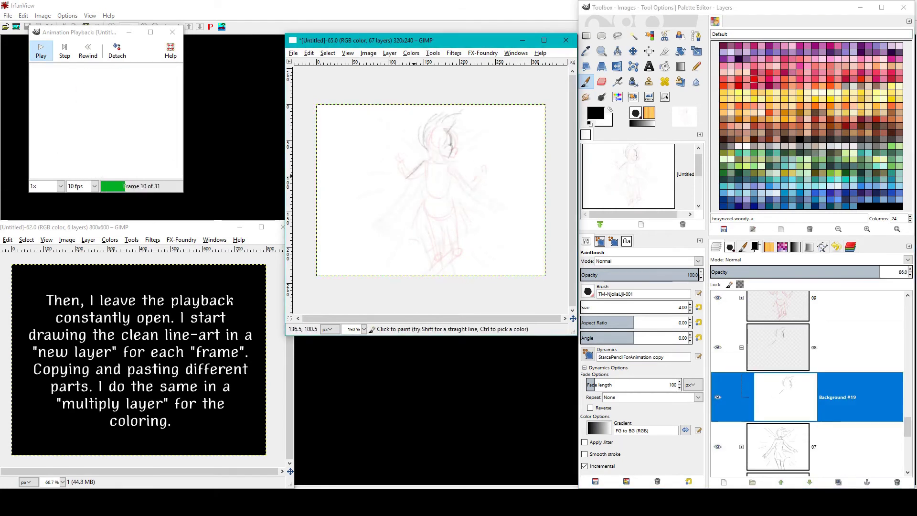
# - Draw frame 08's lower-left arm and skirt strokes, then open frame 09's layer group
pyautogui.moveTo(380, 188); pyautogui.dragTo(364, 199)
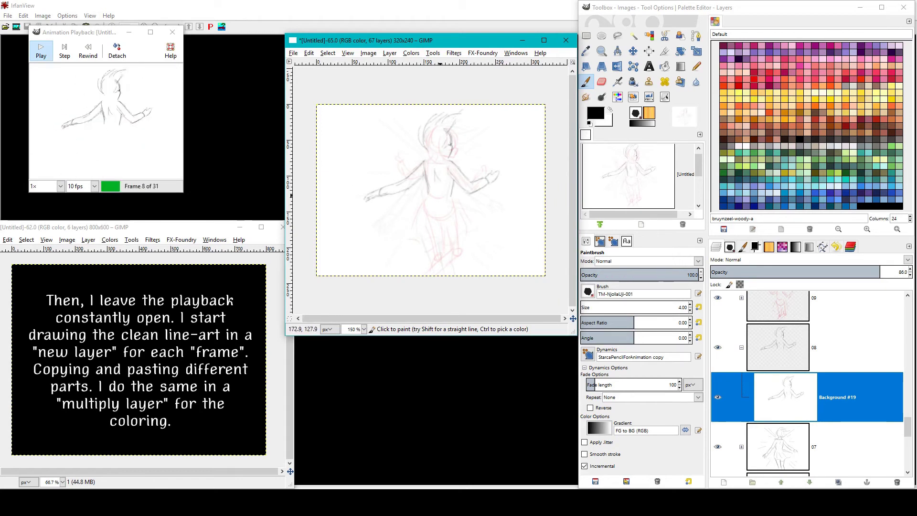
pyautogui.moveTo(444, 236); pyautogui.dragTo(427, 242)
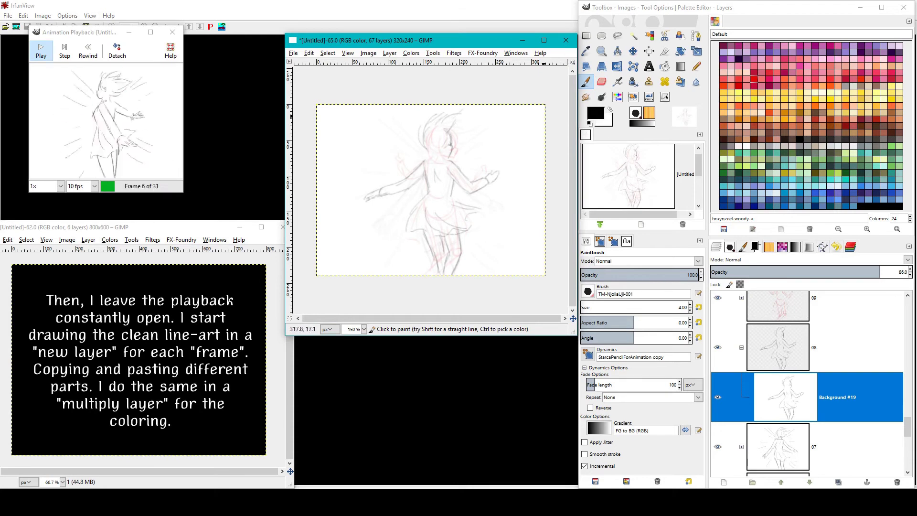
pyautogui.click(718, 347)
pyautogui.click(409, 154)
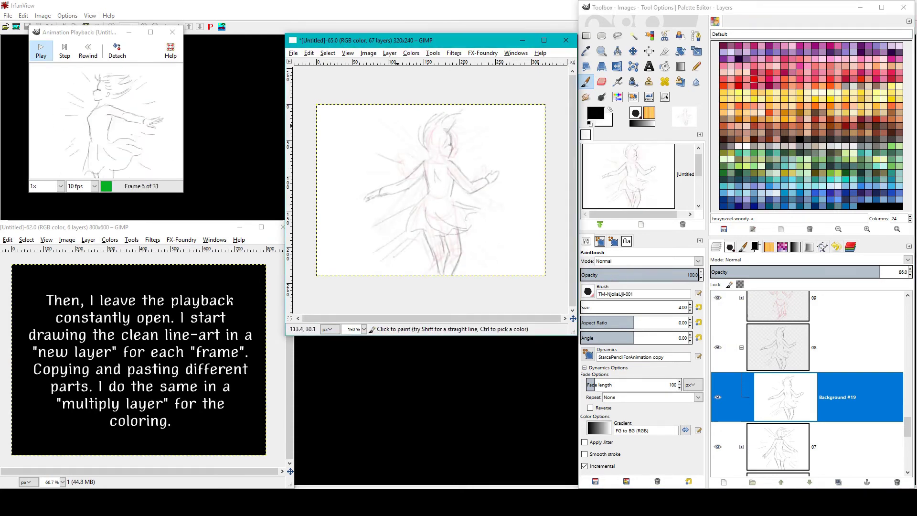
pyautogui.click(731, 316)
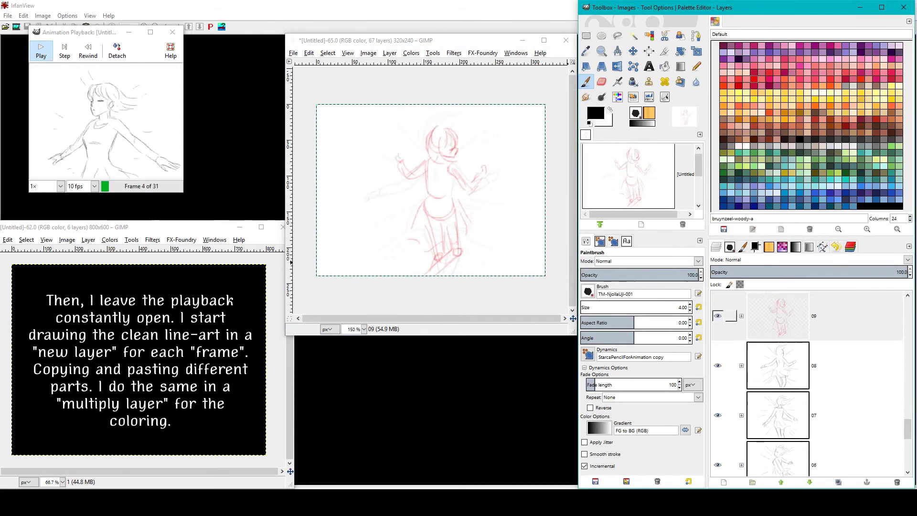
# - Add a new layer to frame 09 and draw its body, hair and skirt strokes
pyautogui.hotkey('shift', 'ctrl', 'n')
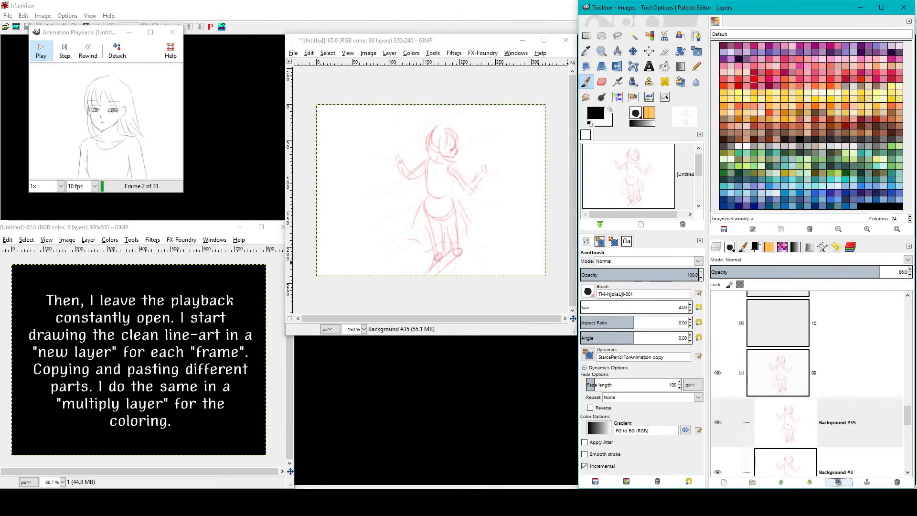
pyautogui.moveTo(424, 169); pyautogui.dragTo(428, 195)
pyautogui.moveTo(449, 198); pyautogui.dragTo(466, 194)
pyautogui.press('x')
pyautogui.press('x')
pyautogui.press('x')
pyautogui.press('x')
pyautogui.moveTo(455, 164); pyautogui.dragTo(470, 189)
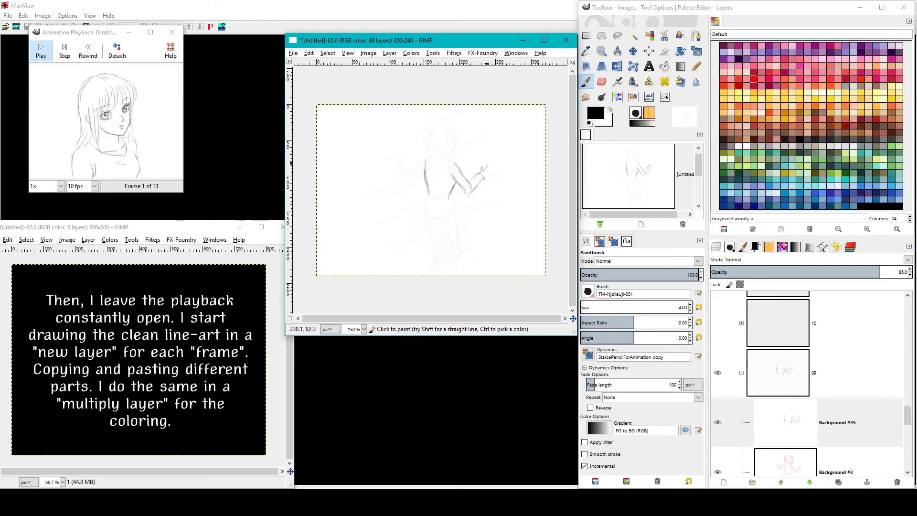
pyautogui.press('x')
pyautogui.press('x')
pyautogui.press('x')
pyautogui.press('x')
pyautogui.moveTo(421, 140); pyautogui.dragTo(451, 117)
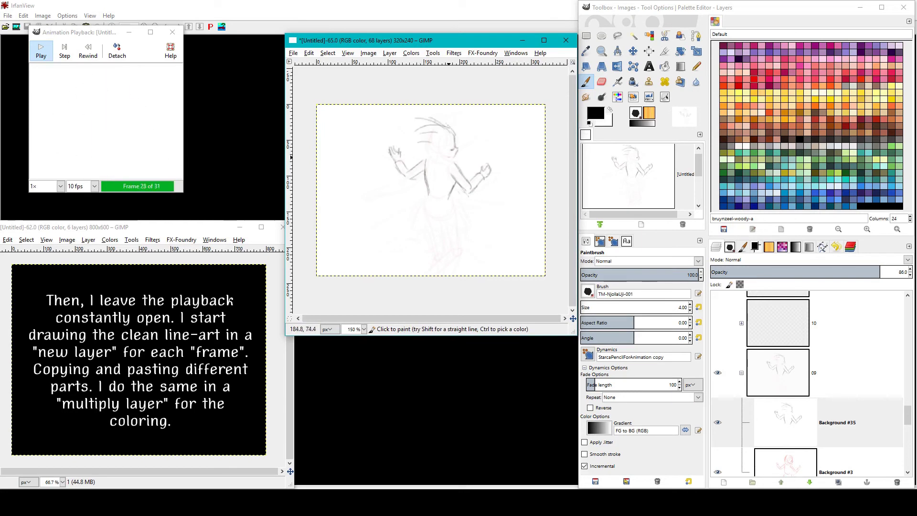
pyautogui.moveTo(434, 224); pyautogui.dragTo(467, 222)
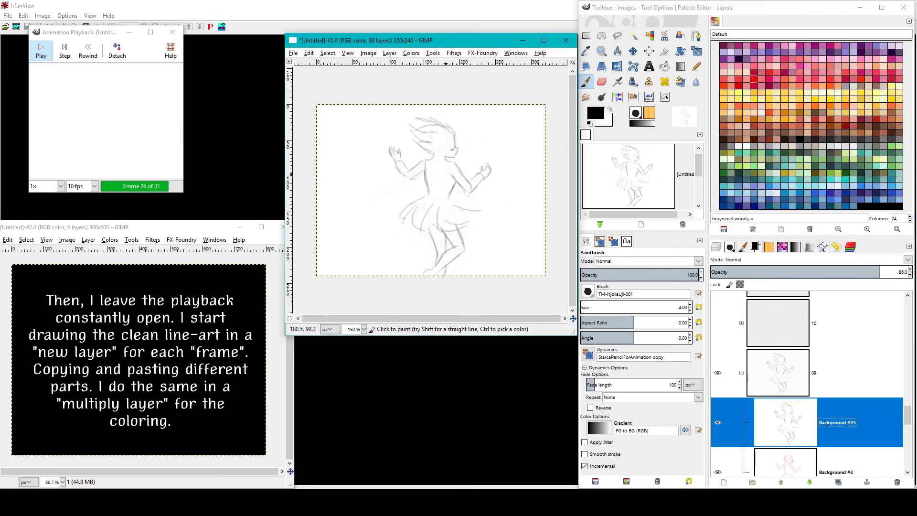
# - Copy a rectangular section of the drawing, paste it unscaled and anchor it onto the layer
pyautogui.press('r')
pyautogui.moveTo(524, 109); pyautogui.dragTo(348, 282)
pyautogui.hotkey('ctrl', 'c')
pyautogui.hotkey('ctrl', 'v')
pyautogui.hotkey('shift', 's')
pyautogui.click(478, 249)
pyautogui.press('Escape')
pyautogui.press('r')
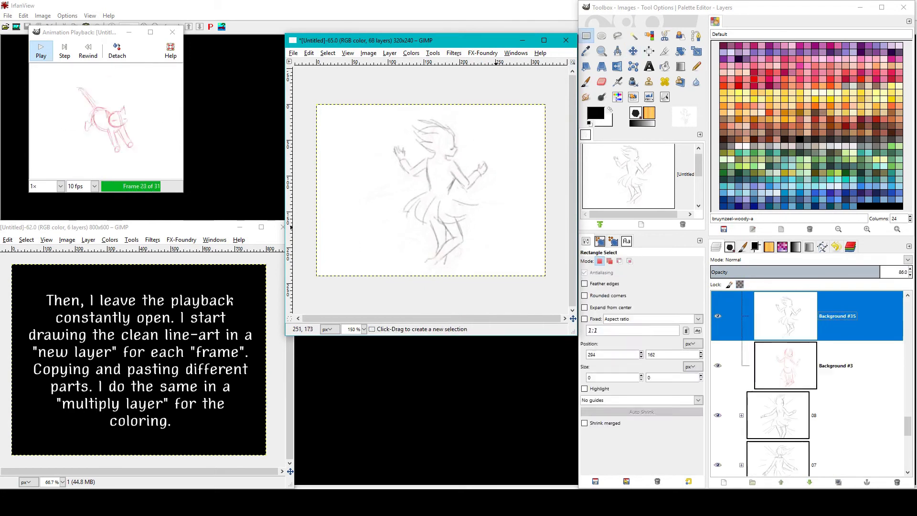
pyautogui.hotkey('ctrl', 'h')
pyautogui.press('p')
# - Move to frame 08's line-art layer and keep black as the painting colour
pyautogui.press('pagedown')
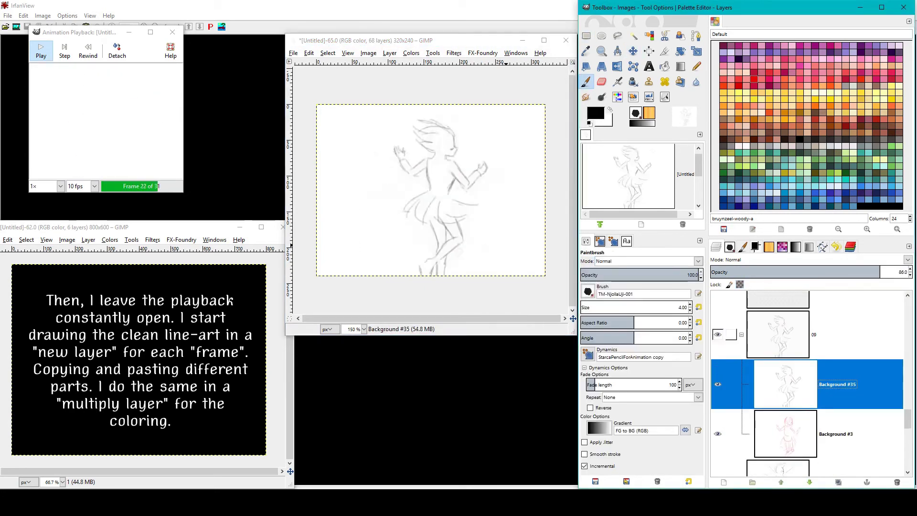
pyautogui.press('x')
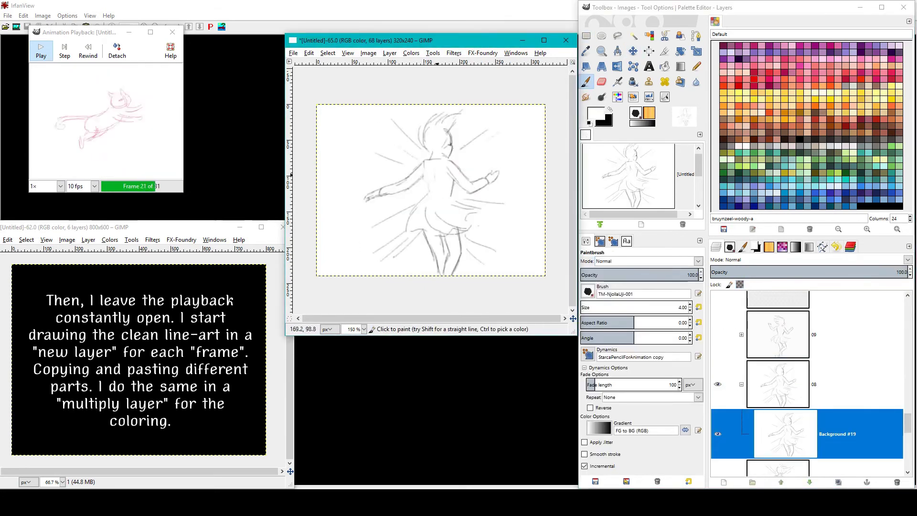
pyautogui.press('x')
pyautogui.press('x')
pyautogui.press('x')
pyautogui.press('x')
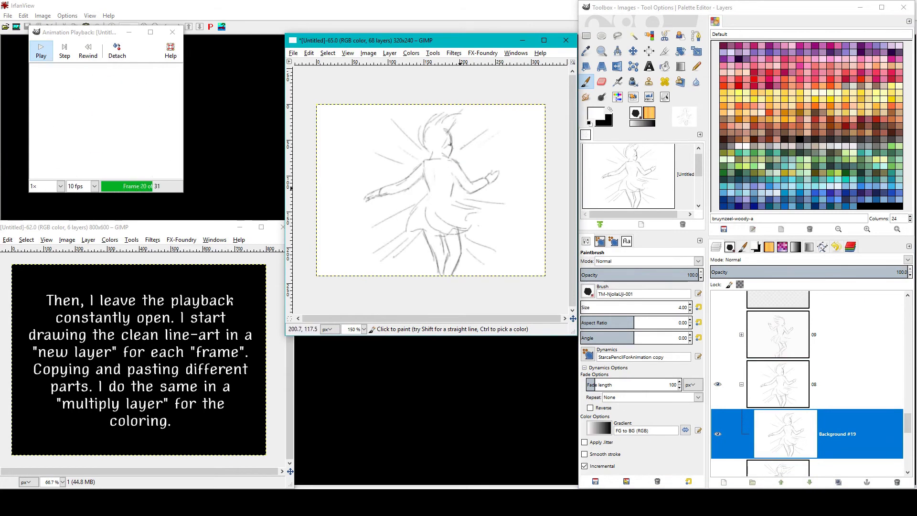
pyautogui.press('x')
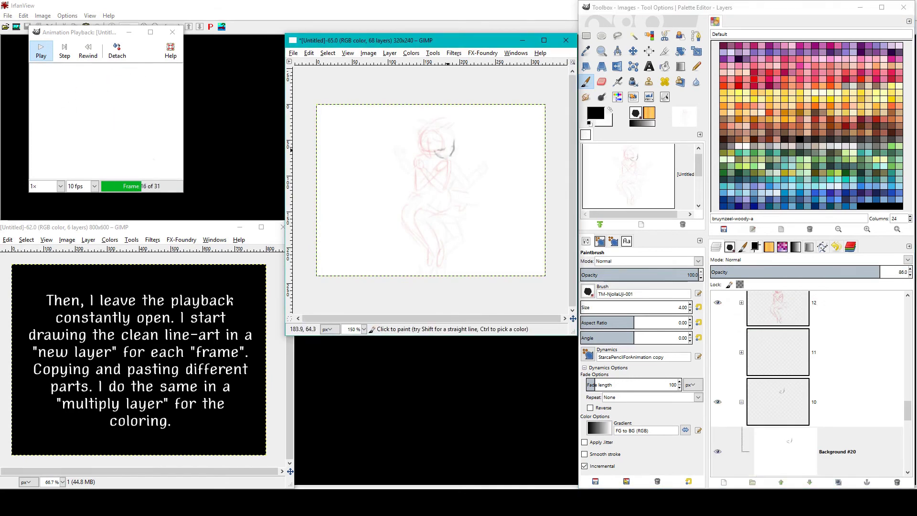
# - Redo frame 10's arm strokes on Background #20 and sketch lines around the head and sides
pyautogui.moveTo(448, 190)
pyautogui.mouseDown()
pyautogui.moveTo(458, 165)
pyautogui.moveTo(483, 177)
pyautogui.moveTo(489, 151)
pyautogui.mouseUp()
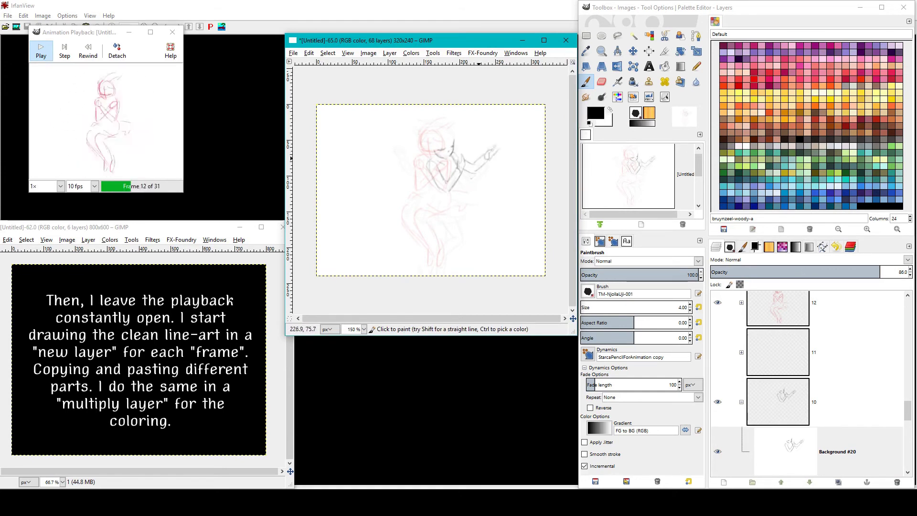
pyautogui.click(784, 452)
pyautogui.hotkey('ctrl', 'z')
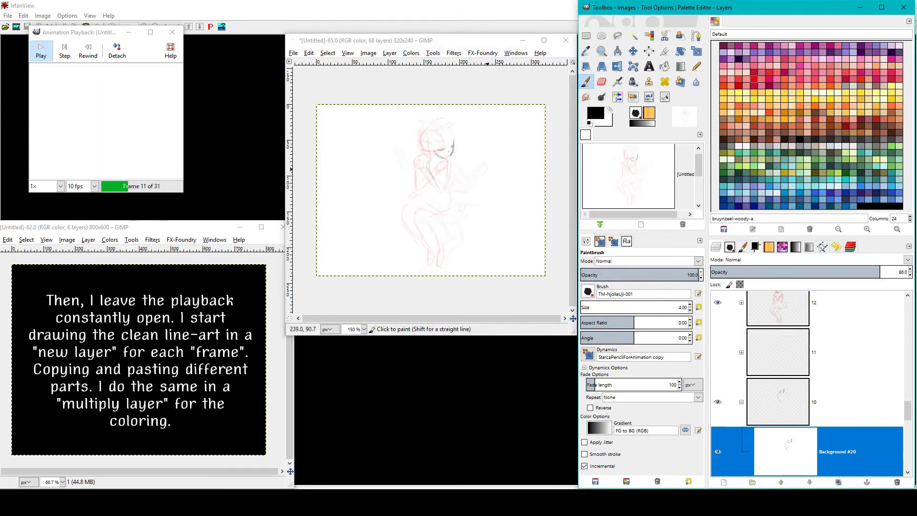
pyautogui.click(430, 175)
pyautogui.moveTo(444, 167)
pyautogui.mouseDown()
pyautogui.moveTo(451, 184)
pyautogui.moveTo(466, 163)
pyautogui.moveTo(419, 151)
pyautogui.mouseUp()
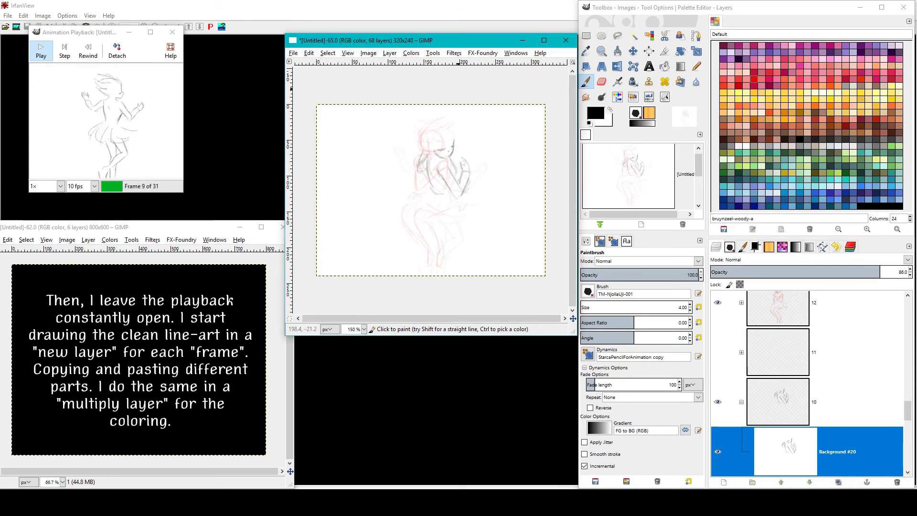
pyautogui.moveTo(430, 114)
pyautogui.mouseDown()
pyautogui.moveTo(424, 149)
pyautogui.moveTo(452, 134)
pyautogui.mouseUp()
pyautogui.moveTo(391, 125); pyautogui.dragTo(413, 145)
pyautogui.moveTo(501, 136); pyautogui.dragTo(480, 149)
# - Draw frame 10's lower body lines and short hatch lines beside the figure
pyautogui.press('x')
pyautogui.press('x')
pyautogui.moveTo(478, 214); pyautogui.dragTo(432, 224)
pyautogui.moveTo(456, 197); pyautogui.dragTo(437, 212)
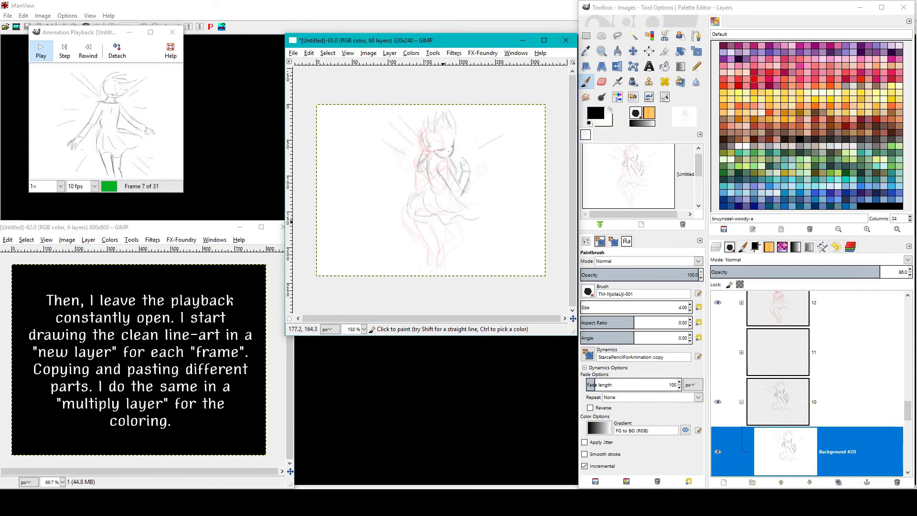
pyautogui.moveTo(463, 246); pyautogui.dragTo(428, 269)
pyautogui.moveTo(447, 216); pyautogui.dragTo(430, 242)
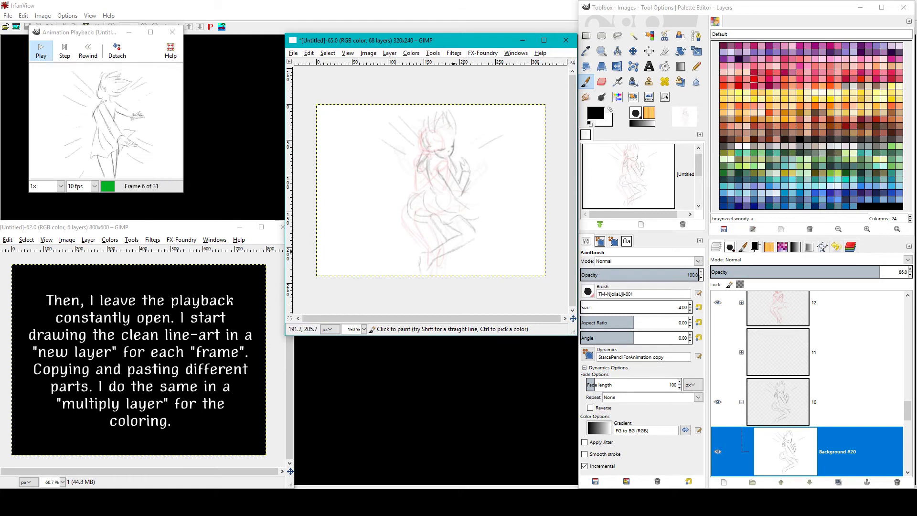
pyautogui.moveTo(388, 221); pyautogui.dragTo(365, 229)
pyautogui.moveTo(508, 188)
pyautogui.mouseDown()
pyautogui.moveTo(482, 191)
pyautogui.moveTo(489, 180)
pyautogui.mouseUp()
pyautogui.moveTo(496, 246); pyautogui.dragTo(481, 245)
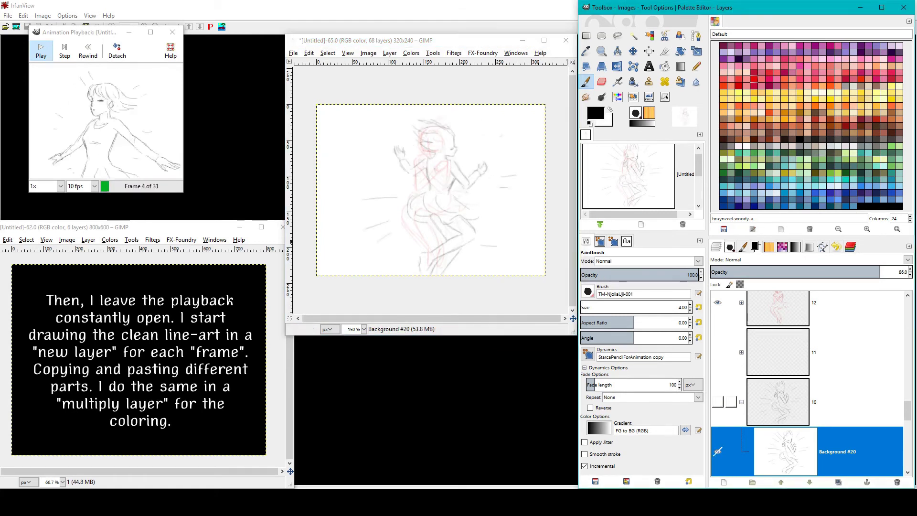
# - Hide Background #20, then copy and paste the frame 10 layer's pixels
pyautogui.click(717, 452)
pyautogui.doubleClick(778, 401)
pyautogui.press('Escape')
pyautogui.hotkey('ctrl', 'c')
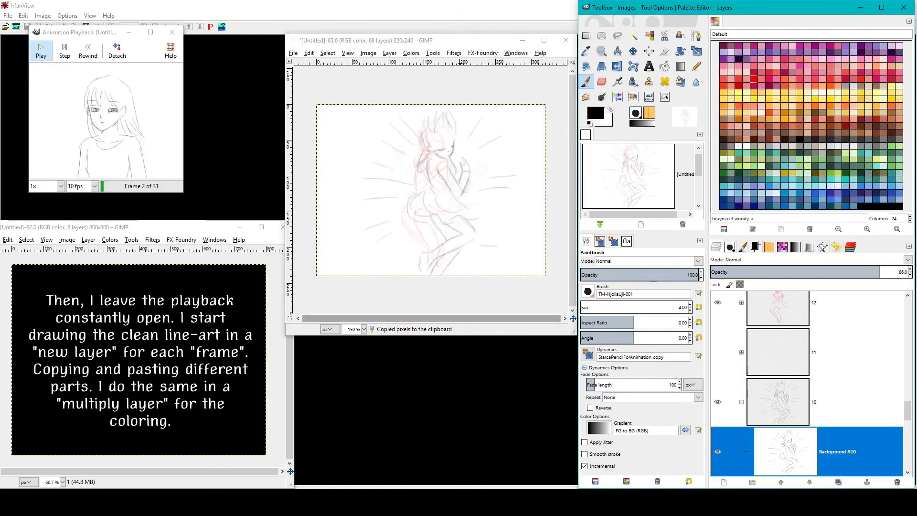
pyautogui.hotkey('ctrl', 'v')
# - Shift the pasted piece right and down, anchor it, and step to frame 11's layers
pyautogui.hotkey('shift', 't')
pyautogui.press('Escape')
pyautogui.press('m')
pyautogui.moveTo(480, 226); pyautogui.dragTo(498, 235)
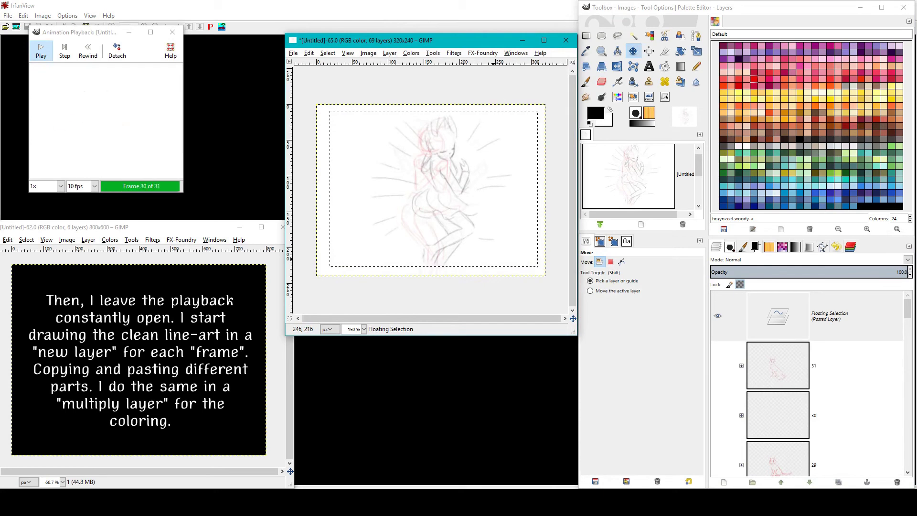
pyautogui.hotkey('ctrl', 'h')
pyautogui.press('p')
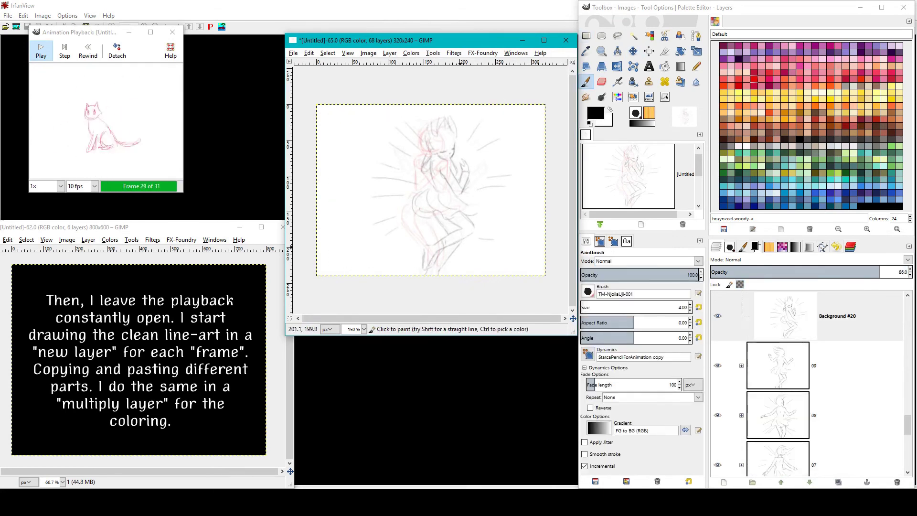
pyautogui.press('pageup')
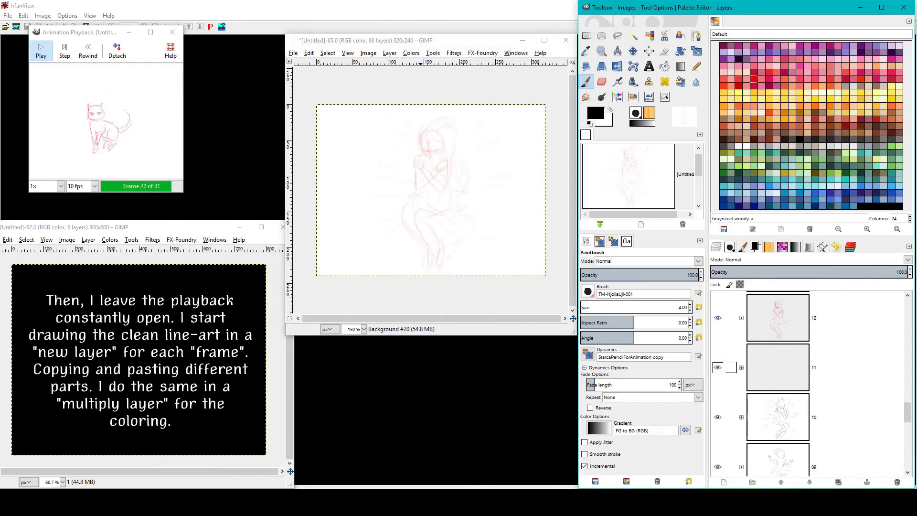
# - Draw frame 11's line-art on Background #21: chin, torso, lower body and a radiating line
pyautogui.moveTo(425, 155); pyautogui.dragTo(445, 148)
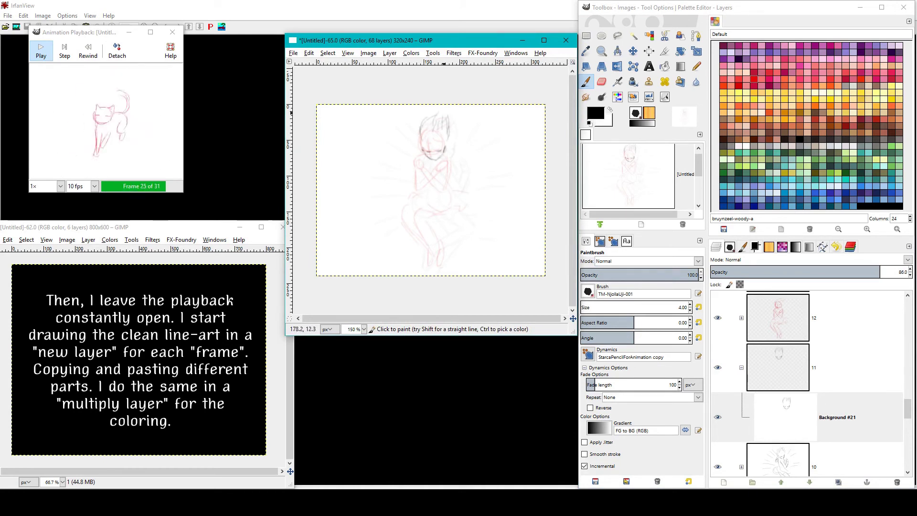
pyautogui.moveTo(428, 160); pyautogui.dragTo(429, 191)
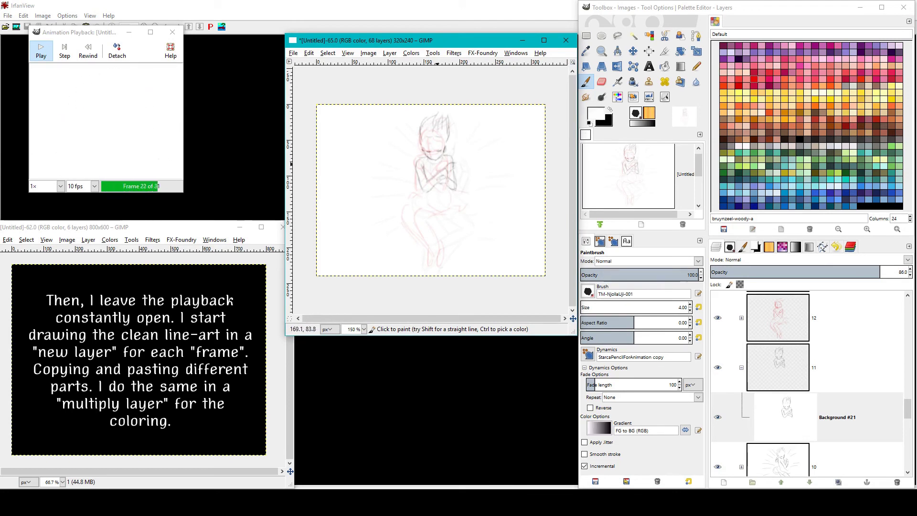
pyautogui.moveTo(427, 212)
pyautogui.mouseDown()
pyautogui.moveTo(420, 238)
pyautogui.moveTo(436, 236)
pyautogui.moveTo(433, 264)
pyautogui.mouseUp()
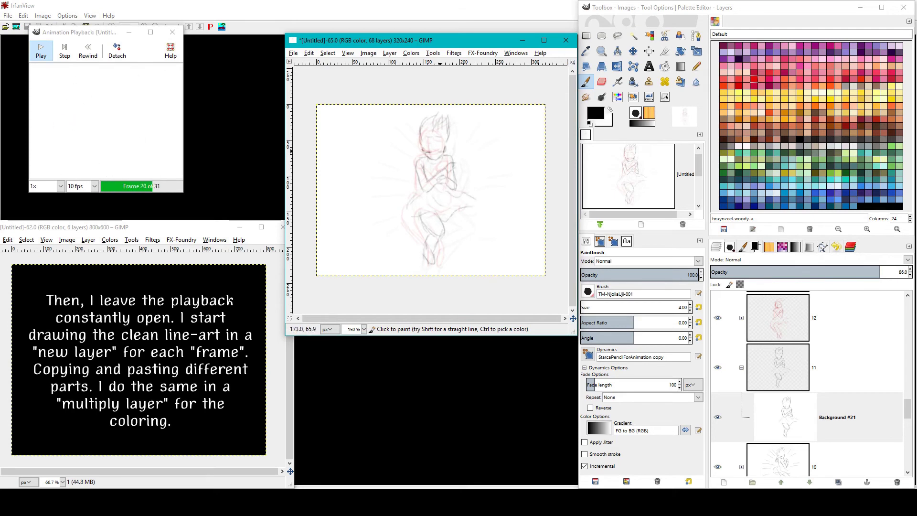
pyautogui.press('x')
pyautogui.press('x')
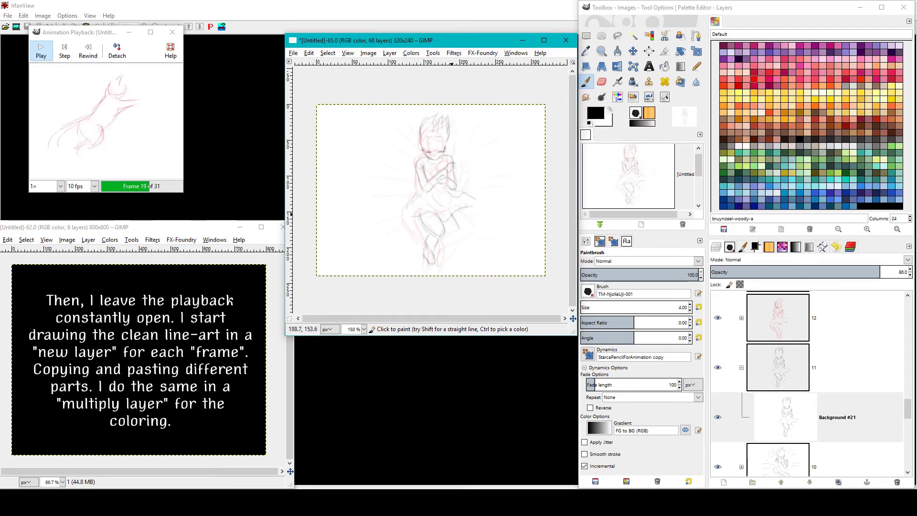
pyautogui.press('x')
pyautogui.press('x')
pyautogui.moveTo(472, 175); pyautogui.dragTo(503, 160)
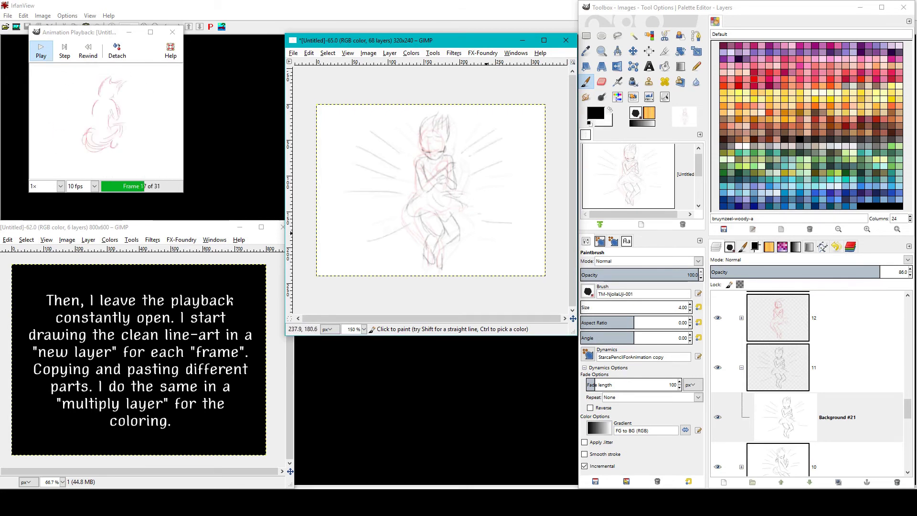
pyautogui.moveTo(405, 253); pyautogui.dragTo(396, 265)
# - Add a new layer above frame 12's Background #4 sketch at 75.8 opacity
pyautogui.click(783, 417)
pyautogui.click(741, 367)
pyautogui.click(741, 318)
pyautogui.click(731, 367)
pyautogui.keyDown('shift'); pyautogui.click(724, 481); pyautogui.keyUp('shift')
pyautogui.click(781, 481)
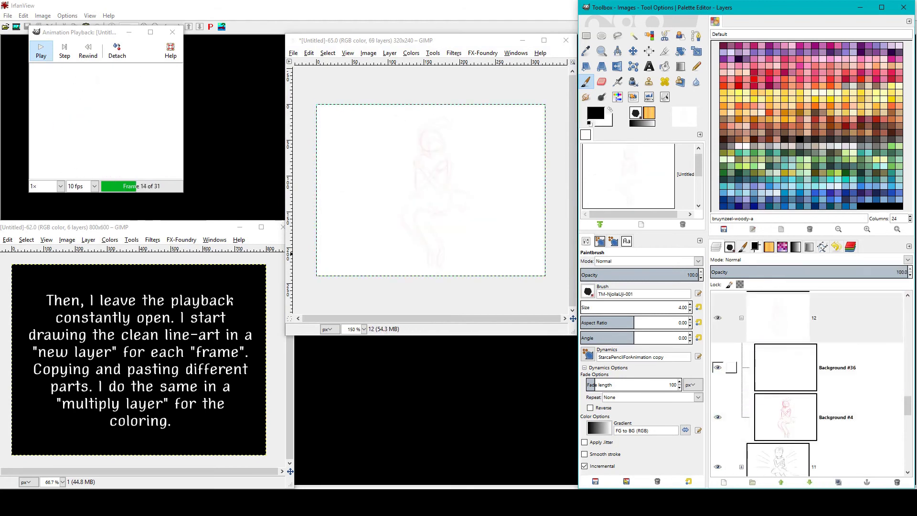
pyautogui.moveTo(880, 272); pyautogui.dragTo(860, 272)
# - Draw frame 12's line-art: crossed arms, right side, hair and faint leg lines
pyautogui.moveTo(420, 165); pyautogui.dragTo(448, 190)
pyautogui.moveTo(442, 154)
pyautogui.mouseDown()
pyautogui.moveTo(453, 161)
pyautogui.moveTo(415, 191)
pyautogui.mouseUp()
pyautogui.press('x')
pyautogui.press('x')
pyautogui.moveTo(446, 137); pyautogui.dragTo(463, 125)
pyautogui.press('x')
pyautogui.press('x')
pyautogui.press('x')
pyautogui.press('x')
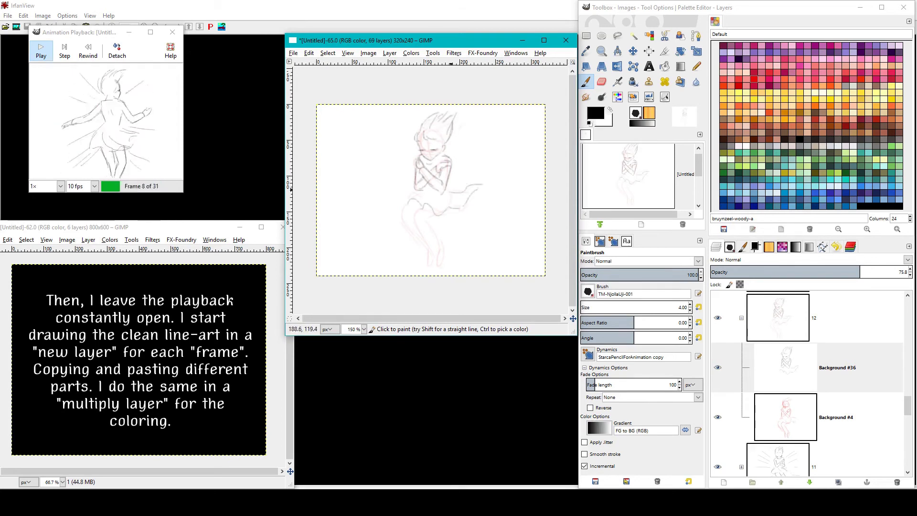
pyautogui.moveTo(411, 222); pyautogui.dragTo(430, 250)
pyautogui.press('x')
pyautogui.press('x')
pyautogui.press('x')
pyautogui.press('x')
pyautogui.press('x')
pyautogui.press('x')
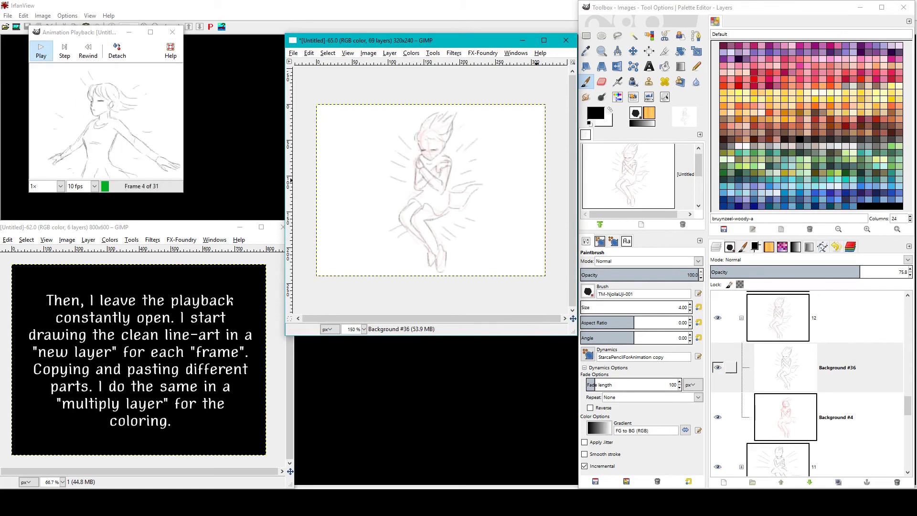
# - Expand frame 13's layer group and select its Background #23 layer
pyautogui.click(731, 418)
pyautogui.scroll(5, 732, 373)
pyautogui.scroll(-2, 778, 383)
pyautogui.click(742, 402)
pyautogui.click(789, 451)
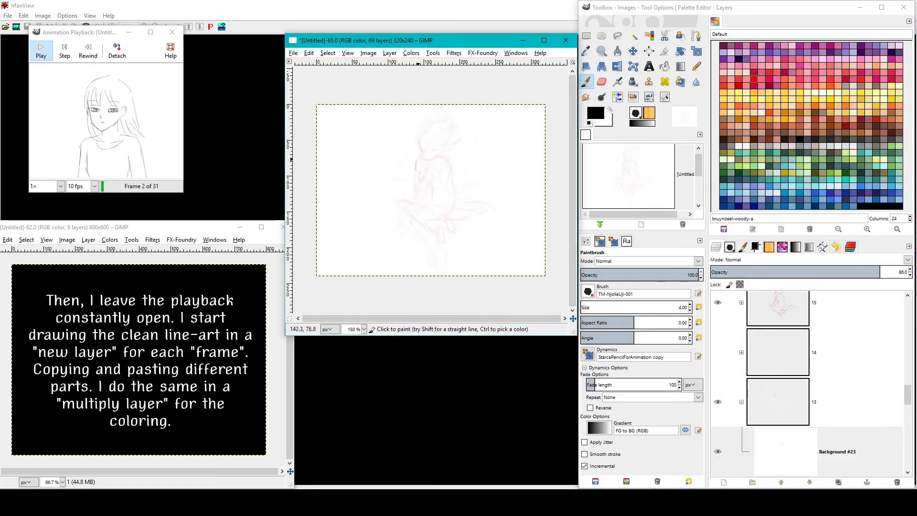
# - Draw frame 13's line-art for the legs, tail and lower legs
pyautogui.moveTo(417, 194); pyautogui.dragTo(441, 176)
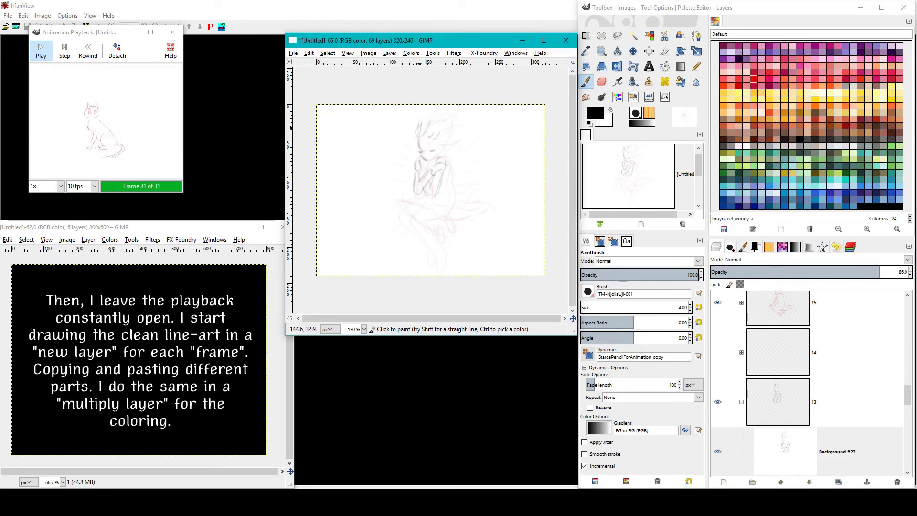
pyautogui.moveTo(417, 242)
pyautogui.mouseDown()
pyautogui.moveTo(447, 239)
pyautogui.moveTo(416, 223)
pyautogui.moveTo(500, 196)
pyautogui.mouseUp()
pyautogui.moveTo(430, 216); pyautogui.dragTo(412, 194)
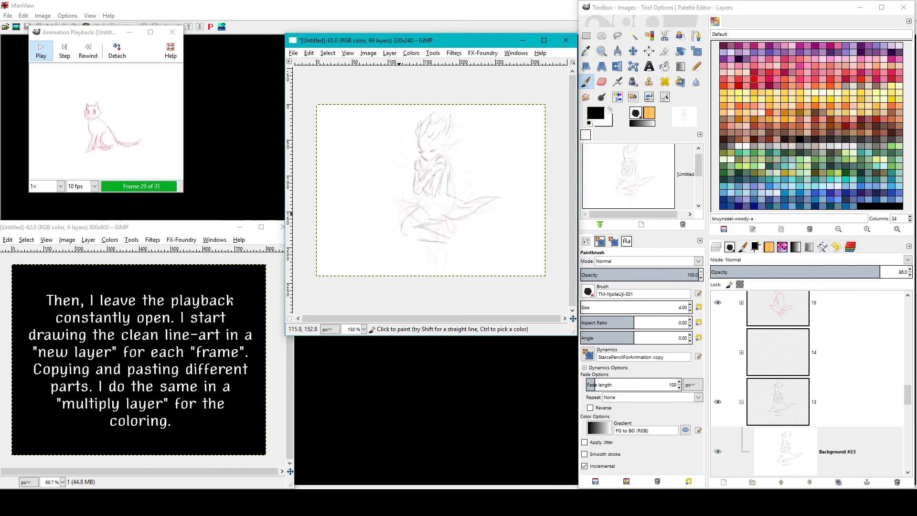
pyautogui.moveTo(456, 243)
pyautogui.mouseDown()
pyautogui.moveTo(460, 264)
pyautogui.moveTo(433, 258)
pyautogui.mouseUp()
pyautogui.press('x')
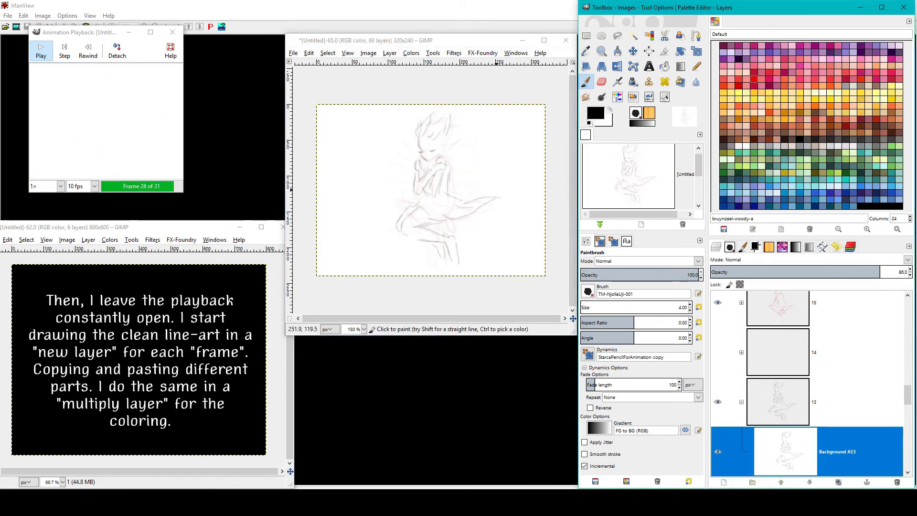
pyautogui.press('x')
# - Add frame 13's face lines and a short dark line below them
pyautogui.moveTo(429, 148); pyautogui.dragTo(437, 159)
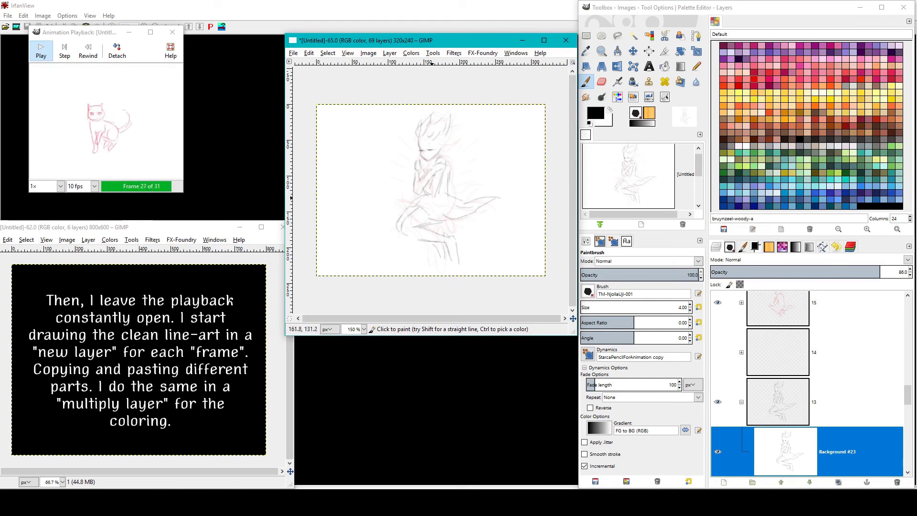
pyautogui.click(440, 164)
pyautogui.press('x')
pyautogui.press('x')
pyautogui.moveTo(441, 164); pyautogui.dragTo(427, 187)
pyautogui.press('x')
pyautogui.press('x')
pyautogui.press('x')
pyautogui.press('x')
pyautogui.press('x')
pyautogui.press('x')
pyautogui.press('x')
# - Copy an oval region of the drawing, paste it, rescale it and anchor it
pyautogui.press('e')
pyautogui.moveTo(385, 109); pyautogui.dragTo(522, 277)
pyautogui.hotkey('ctrl', 'c')
pyautogui.hotkey('ctrl', 'v')
pyautogui.hotkey('shift', 's')
pyautogui.click(510, 261)
pyautogui.press('Return')
pyautogui.hotkey('ctrl', 'h')
pyautogui.press('p')
# - Draw spiky hair in black on frame 14's Background #24 layer
pyautogui.click(610, 110)
pyautogui.scroll(4, 731, 367)
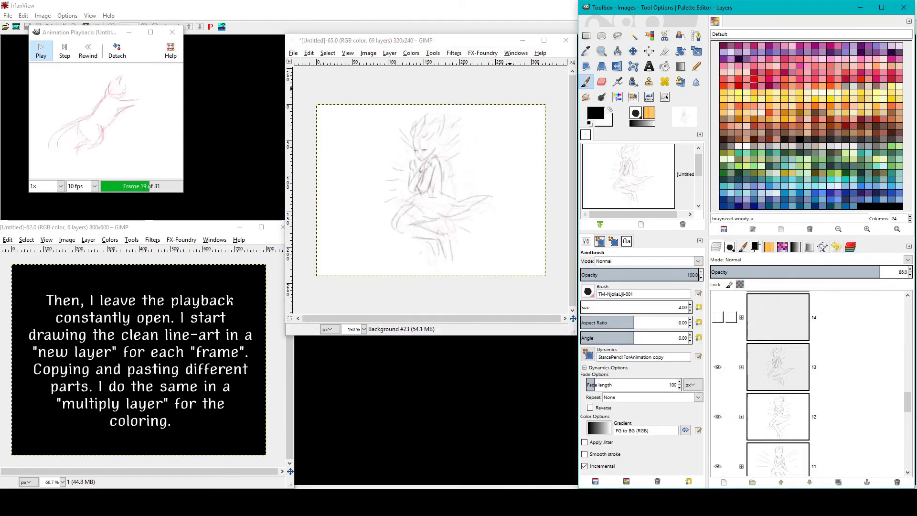
pyautogui.click(418, 143)
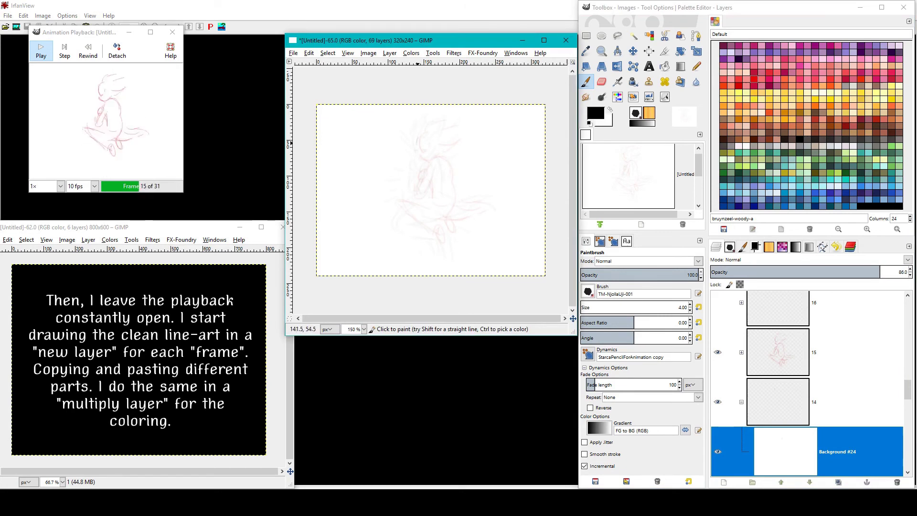
pyautogui.moveTo(421, 137); pyautogui.dragTo(447, 147)
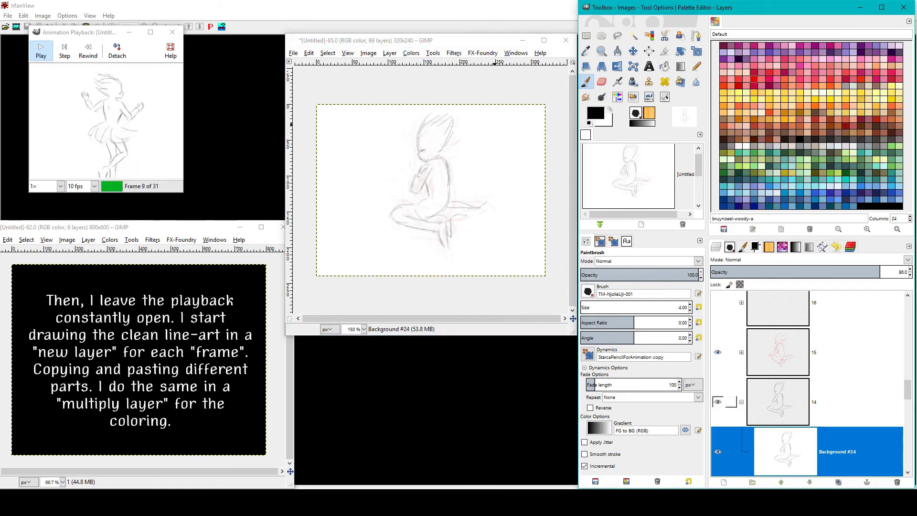
pyautogui.press('Up')
pyautogui.press('Down')
pyautogui.click(376, 178)
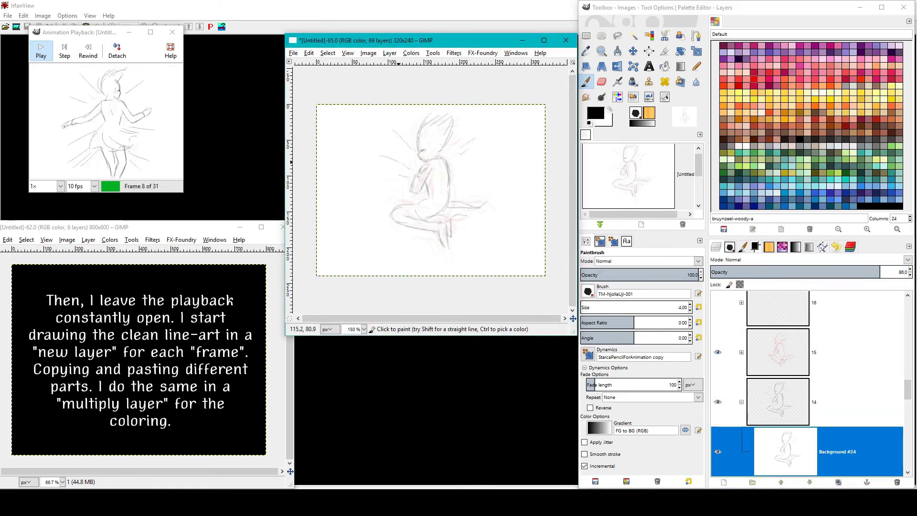
pyautogui.press('x')
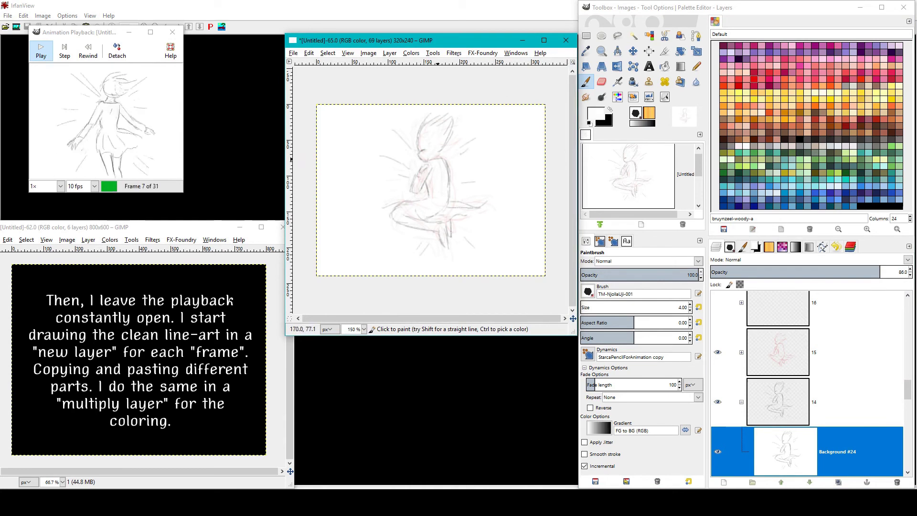
pyautogui.click(731, 401)
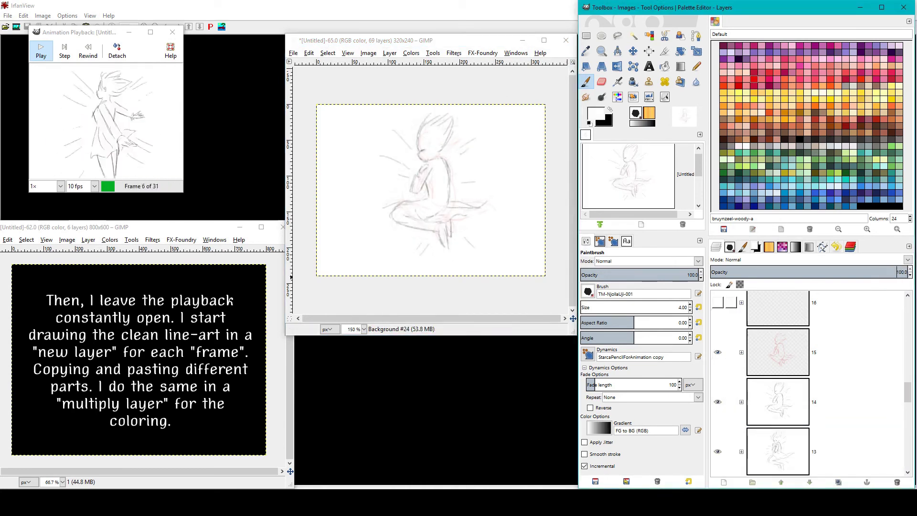
# - Add a new layer to frame 15's group at 77.5 opacity, drawing in black
pyautogui.click(838, 482)
pyautogui.moveTo(881, 272); pyautogui.dragTo(864, 272)
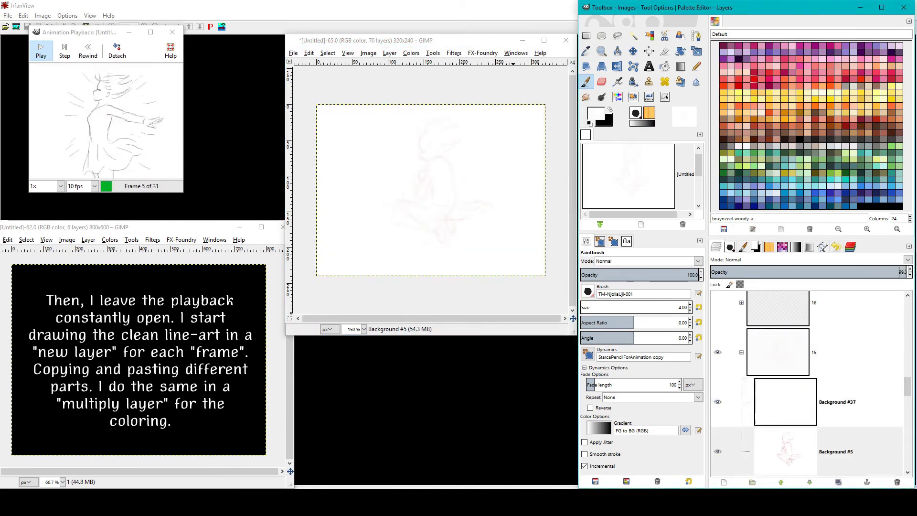
pyautogui.press('x')
pyautogui.click(422, 172)
# - Draw frame 15's line-art: head, hair spikes, right side of the body and legs
pyautogui.moveTo(420, 137)
pyautogui.mouseDown()
pyautogui.moveTo(423, 154)
pyautogui.moveTo(439, 118)
pyautogui.mouseUp()
pyautogui.moveTo(440, 132); pyautogui.dragTo(441, 119)
pyautogui.moveTo(457, 190); pyautogui.dragTo(447, 160)
pyautogui.moveTo(408, 228)
pyautogui.mouseDown()
pyautogui.moveTo(429, 214)
pyautogui.moveTo(449, 245)
pyautogui.mouseUp()
pyautogui.moveTo(424, 225); pyautogui.dragTo(482, 214)
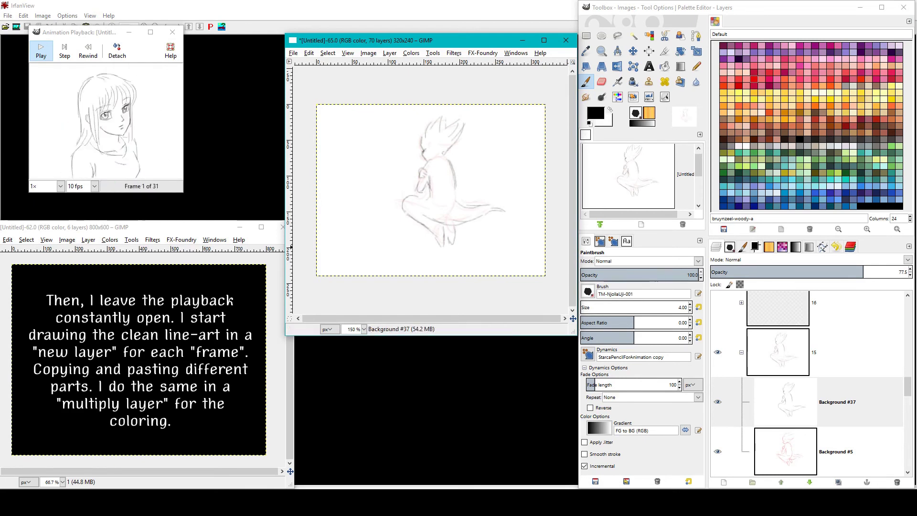
# - Draw the cat's ears, tail and body on frame 16's Background #25
pyautogui.keyDown('shift'); pyautogui.click(717, 402); pyautogui.keyUp('shift')
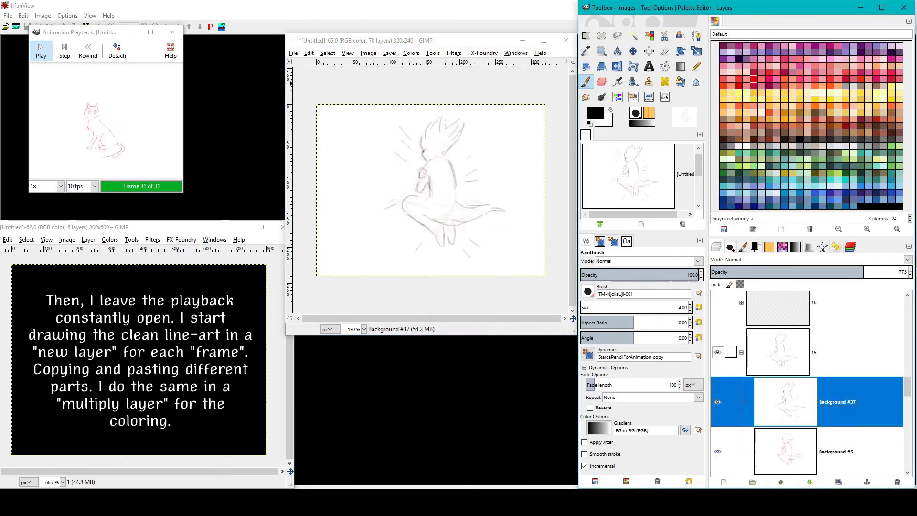
pyautogui.press('pageup')
pyautogui.press('pageup')
pyautogui.press('pageup')
pyautogui.press('pagedown')
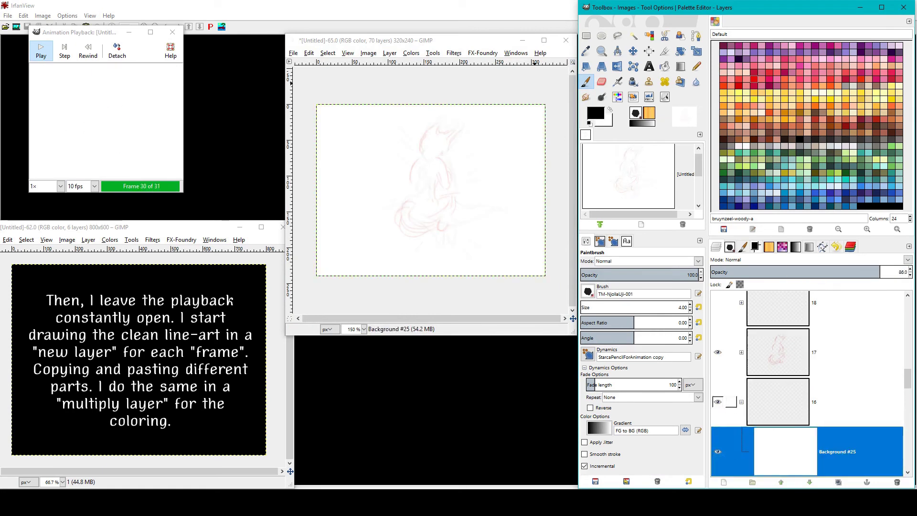
pyautogui.moveTo(435, 115); pyautogui.dragTo(443, 151)
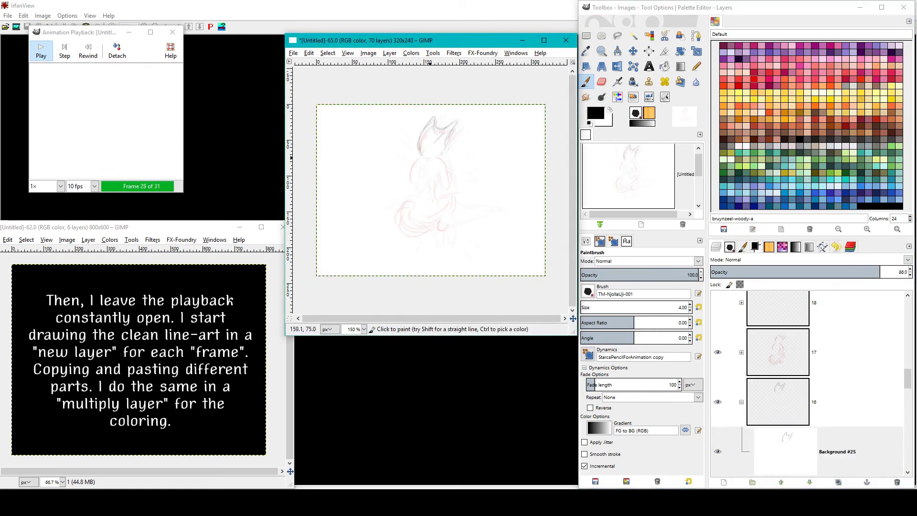
pyautogui.moveTo(425, 209)
pyautogui.mouseDown()
pyautogui.moveTo(465, 225)
pyautogui.moveTo(435, 223)
pyautogui.mouseUp()
pyautogui.moveTo(442, 179); pyautogui.dragTo(438, 198)
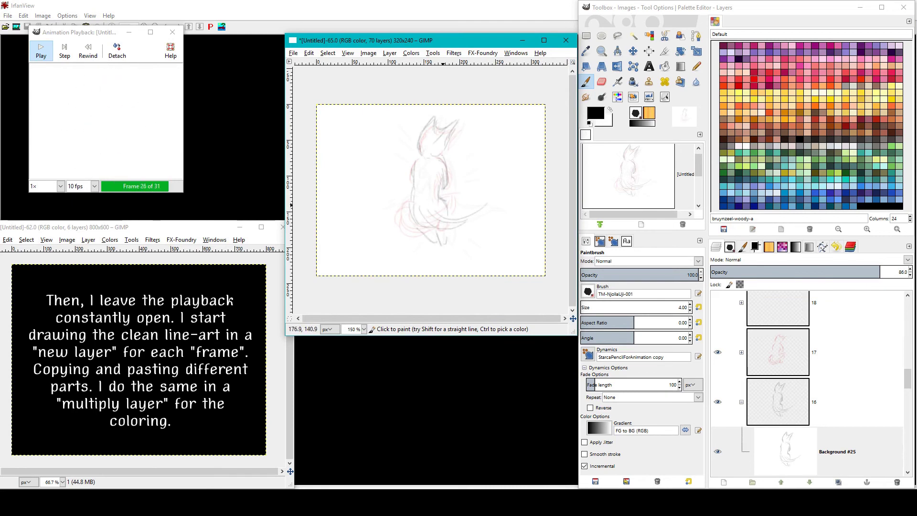
# - Add a new layer above frame 17's Background #6 sketch at 77.8 opacity
pyautogui.click(741, 401)
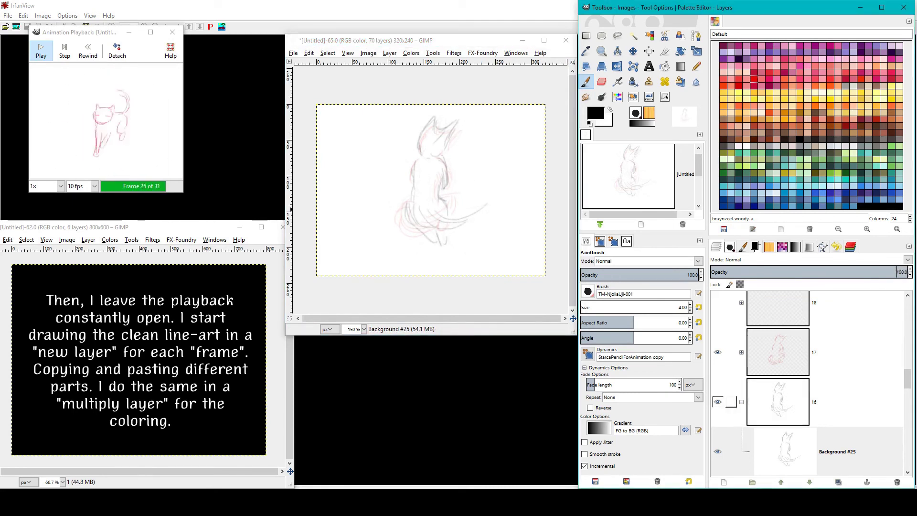
pyautogui.click(774, 352)
pyautogui.click(742, 352)
pyautogui.click(717, 402)
pyautogui.click(717, 401)
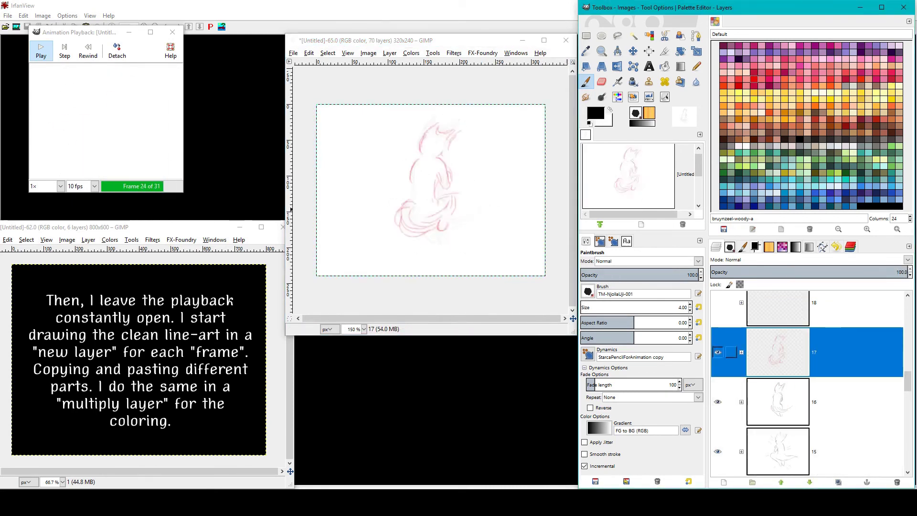
pyautogui.click(838, 482)
pyautogui.moveTo(880, 272); pyautogui.dragTo(863, 272)
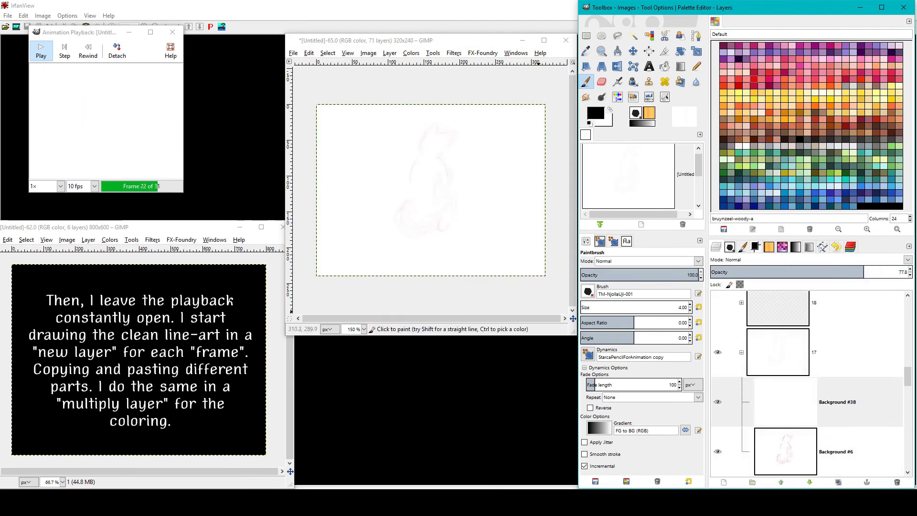
# - Draw the cat's lower body and tail for frame 17
pyautogui.click(423, 138)
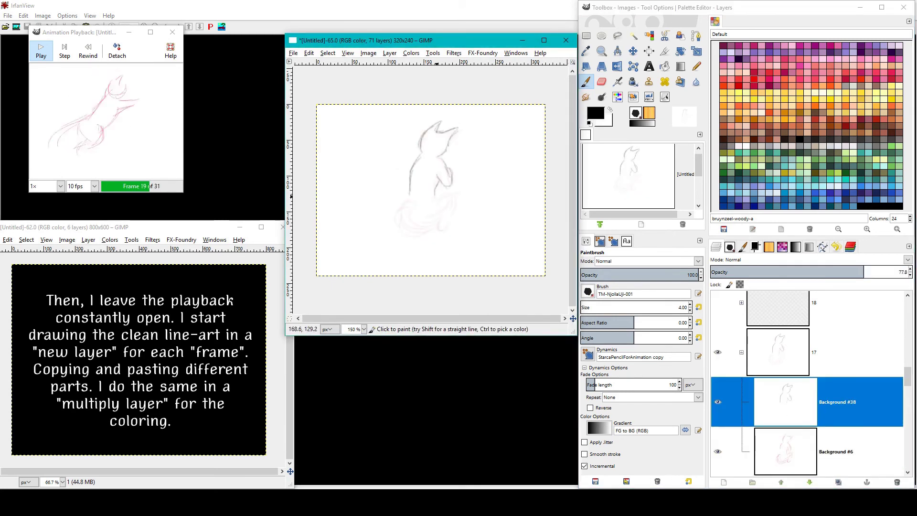
pyautogui.moveTo(410, 202)
pyautogui.mouseDown()
pyautogui.moveTo(426, 234)
pyautogui.moveTo(443, 229)
pyautogui.mouseUp()
pyautogui.moveTo(442, 191); pyautogui.dragTo(431, 235)
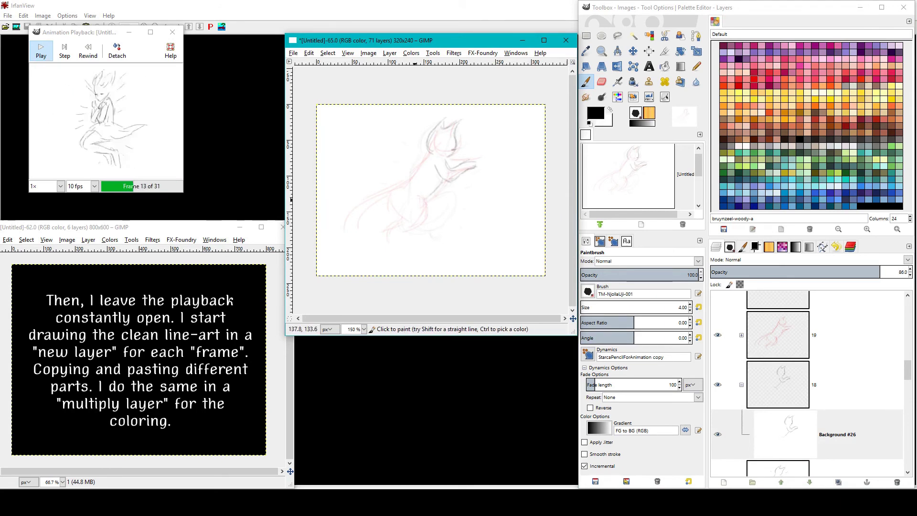
# - On a new frame 19 layer, trace the cat's back, legs, belly and tail
pyautogui.moveTo(393, 201); pyautogui.dragTo(388, 234)
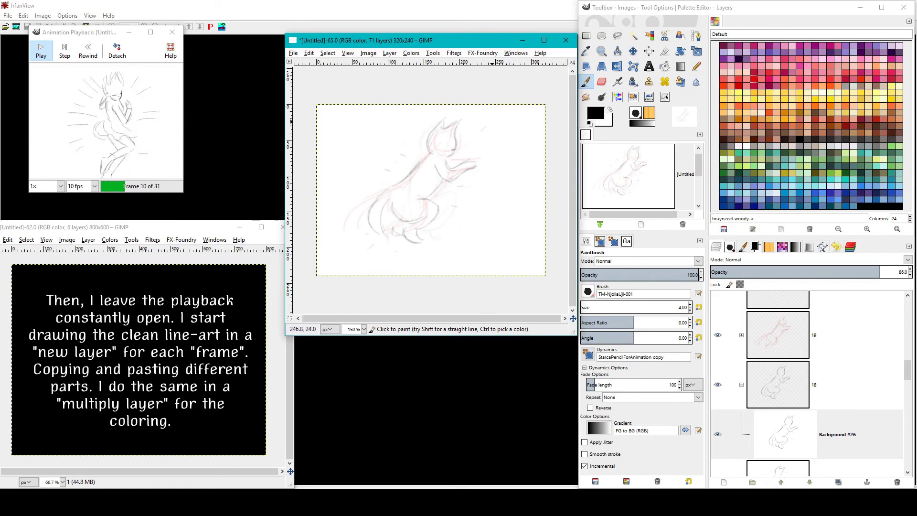
pyautogui.click(838, 482)
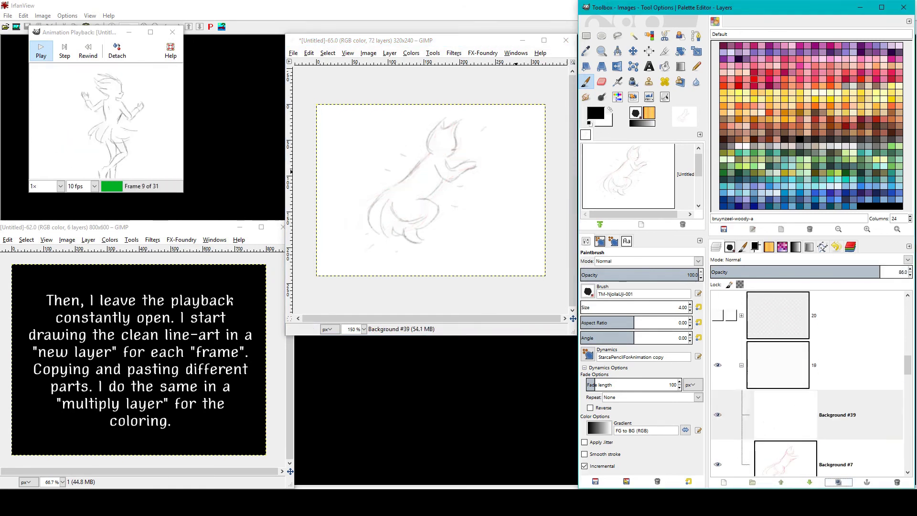
pyautogui.click(836, 465)
pyautogui.click(836, 397)
pyautogui.moveTo(399, 222)
pyautogui.mouseDown()
pyautogui.moveTo(395, 249)
pyautogui.moveTo(426, 227)
pyautogui.mouseUp()
pyautogui.moveTo(427, 205)
pyautogui.mouseDown()
pyautogui.moveTo(501, 153)
pyautogui.moveTo(462, 150)
pyautogui.moveTo(346, 228)
pyautogui.mouseUp()
pyautogui.moveTo(390, 201); pyautogui.dragTo(356, 232)
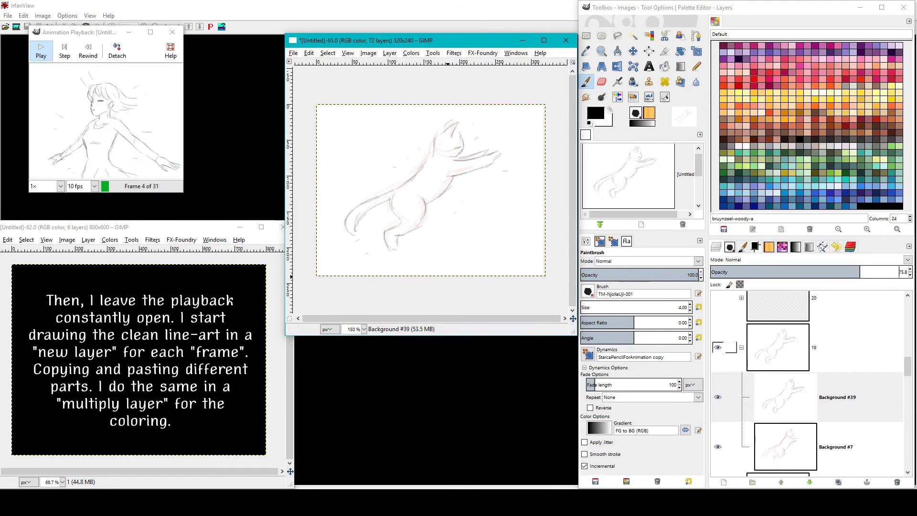
# - Ink frame 20's cat head, ear, back and tail on its line-art layer
pyautogui.click(784, 397)
pyautogui.click(777, 316)
pyautogui.click(741, 365)
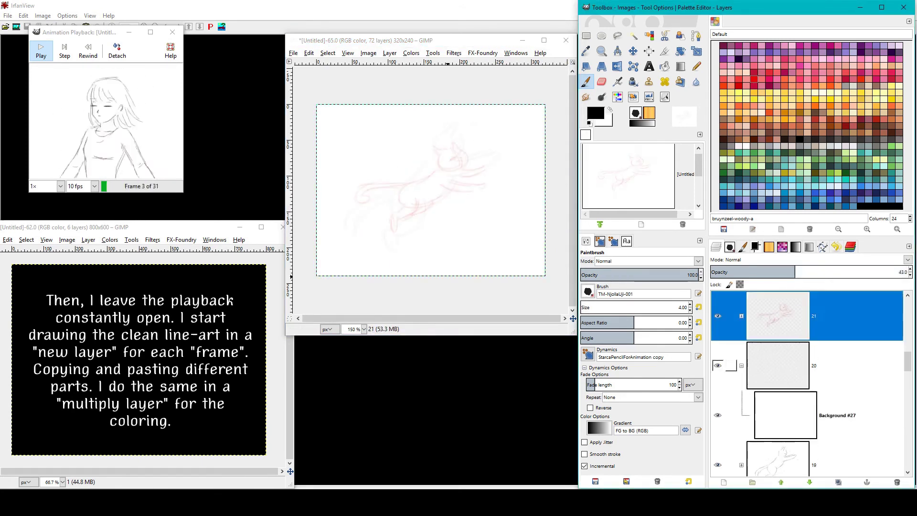
pyautogui.click(784, 415)
pyautogui.moveTo(434, 149)
pyautogui.mouseDown()
pyautogui.moveTo(452, 132)
pyautogui.moveTo(447, 167)
pyautogui.moveTo(483, 184)
pyautogui.moveTo(485, 162)
pyautogui.mouseUp()
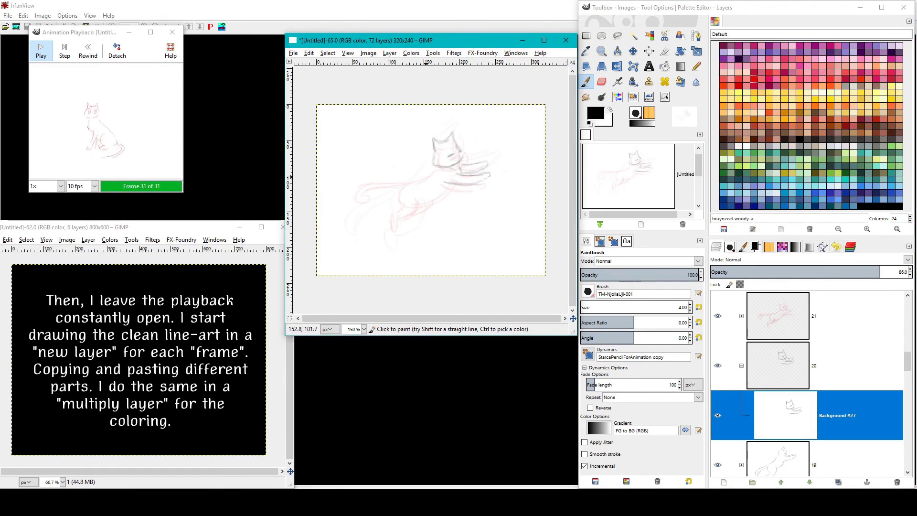
pyautogui.moveTo(426, 178)
pyautogui.mouseDown()
pyautogui.moveTo(356, 205)
pyautogui.moveTo(372, 197)
pyautogui.mouseUp()
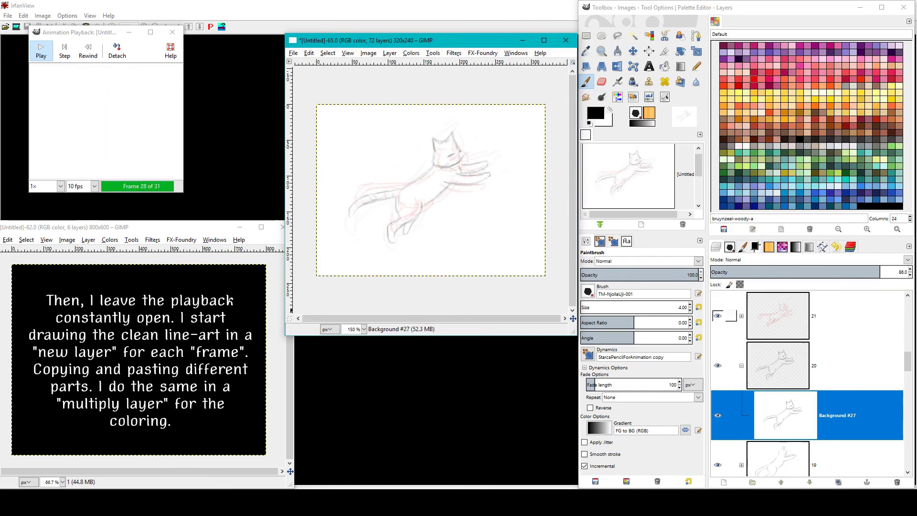
pyautogui.click(838, 481)
# - Add a line layer for frame 21 and ink the cat's outline, head, ears and tail
pyautogui.click(839, 482)
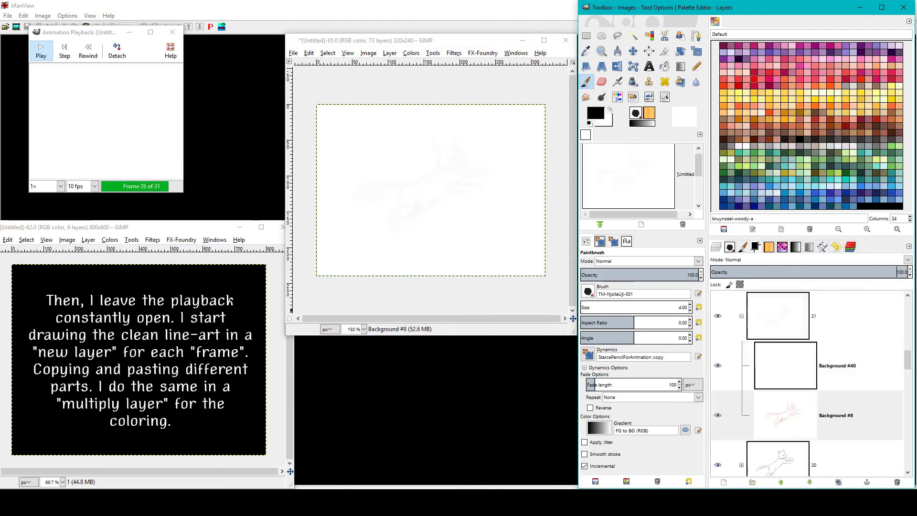
pyautogui.moveTo(405, 185)
pyautogui.mouseDown()
pyautogui.moveTo(394, 227)
pyautogui.moveTo(432, 202)
pyautogui.moveTo(439, 172)
pyautogui.moveTo(479, 182)
pyautogui.mouseUp()
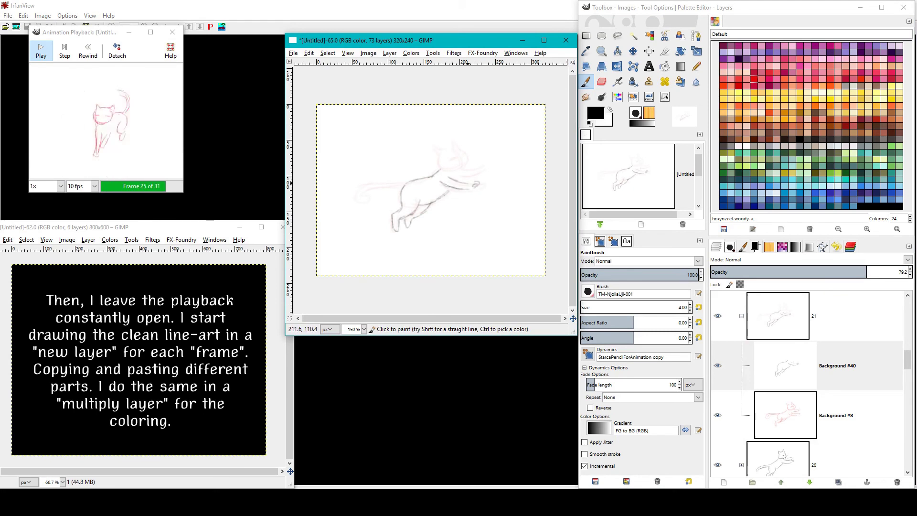
pyautogui.moveTo(432, 157)
pyautogui.mouseDown()
pyautogui.moveTo(458, 152)
pyautogui.moveTo(437, 149)
pyautogui.mouseUp()
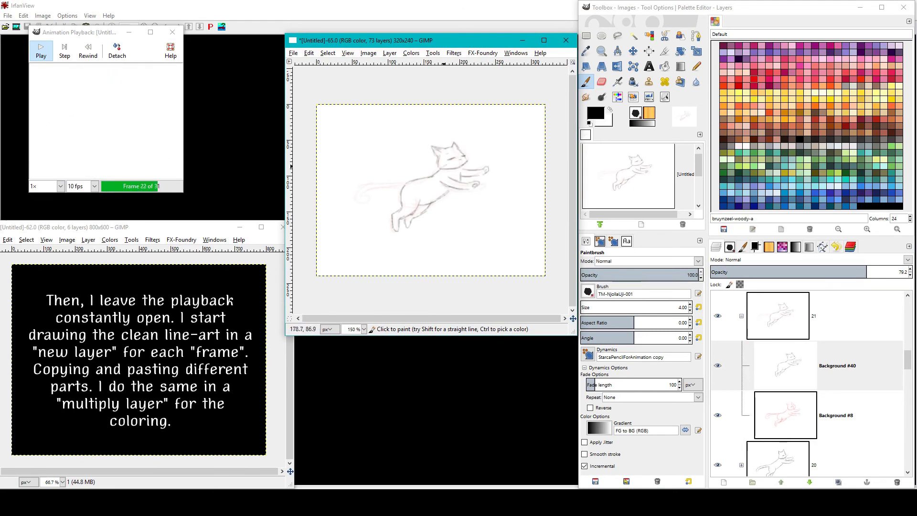
pyautogui.moveTo(367, 185); pyautogui.dragTo(403, 190)
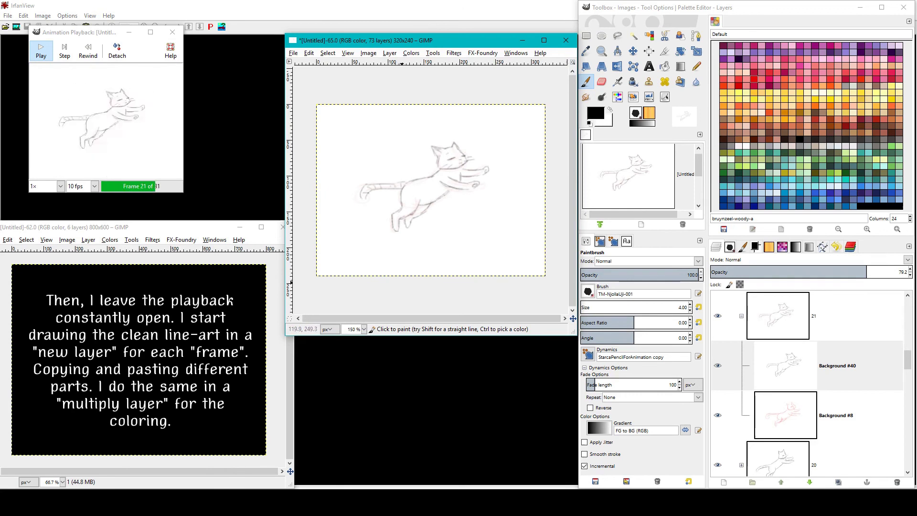
pyautogui.press('x')
# - Ink frame 22's cat legs, front leg line and striped tail in black
pyautogui.press('x')
pyautogui.press('x')
pyautogui.press('pageup')
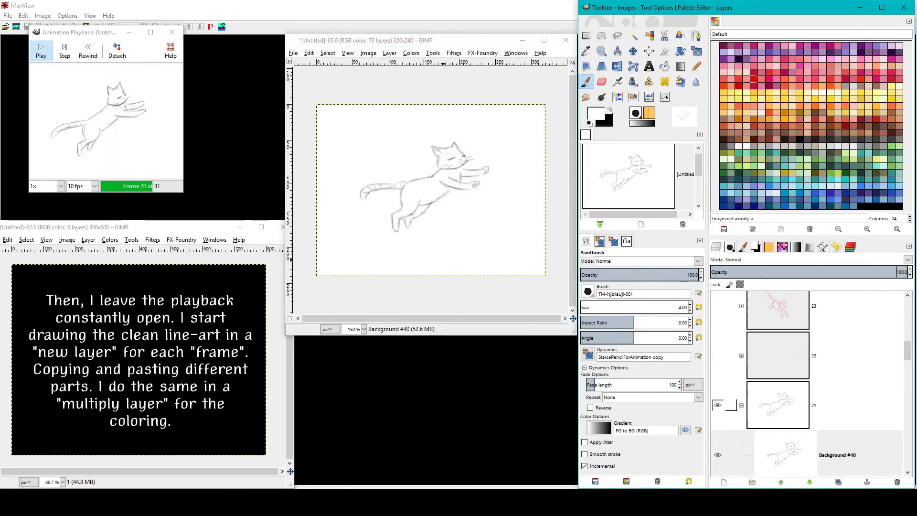
pyautogui.click(434, 162)
pyautogui.press('x')
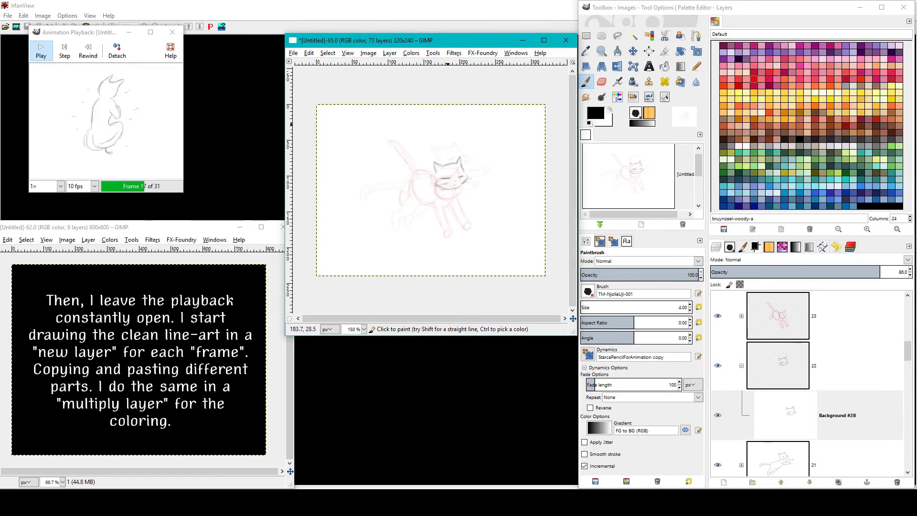
pyautogui.moveTo(436, 195)
pyautogui.mouseDown()
pyautogui.moveTo(449, 224)
pyautogui.moveTo(464, 222)
pyautogui.mouseUp()
pyautogui.moveTo(454, 187); pyautogui.dragTo(461, 202)
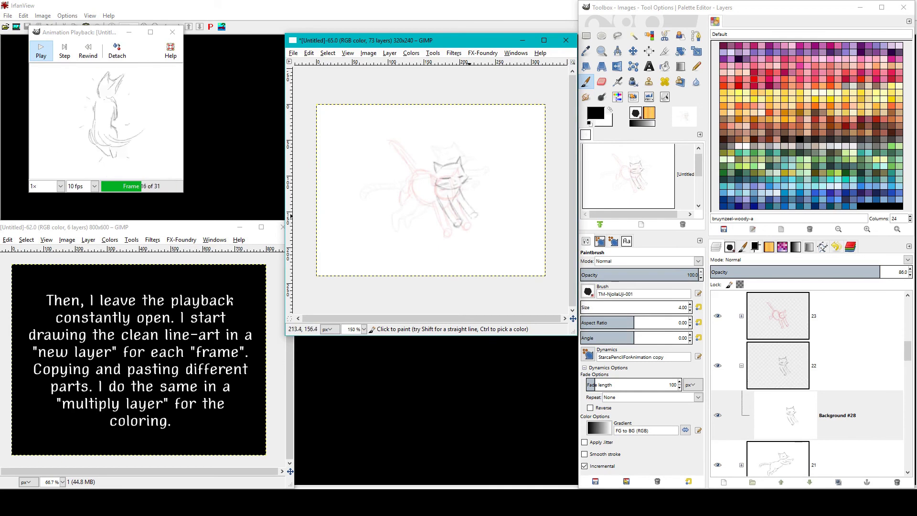
pyautogui.moveTo(411, 181); pyautogui.dragTo(396, 221)
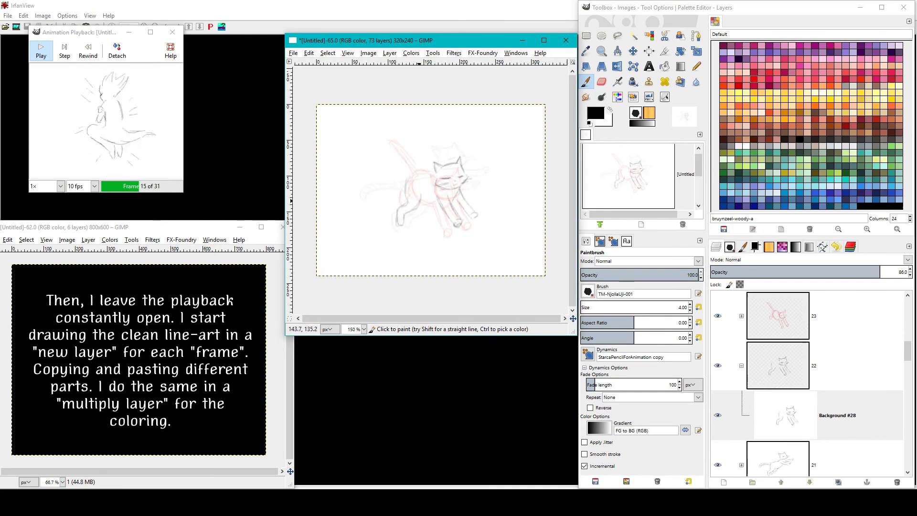
pyautogui.moveTo(363, 165); pyautogui.dragTo(407, 172)
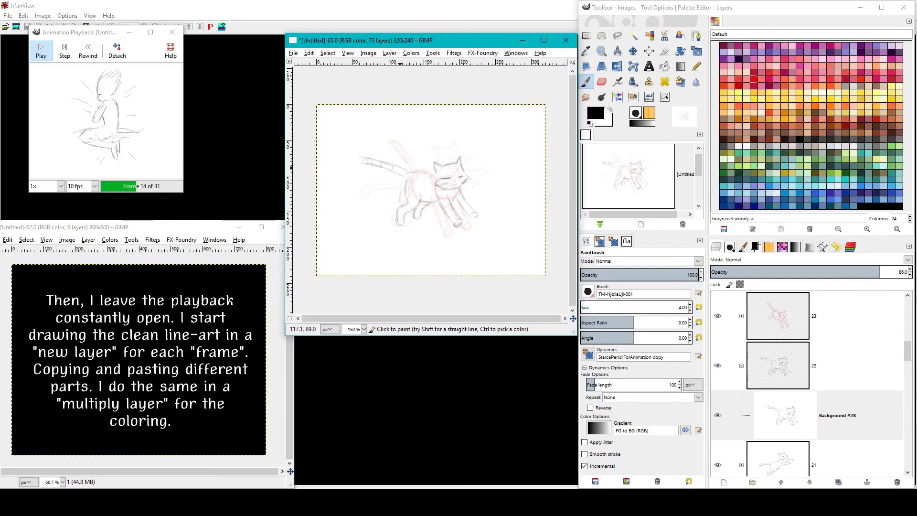
# - Select frame 23's new line layer, Background #41, and ink the stretching cat's legs
pyautogui.click(742, 365)
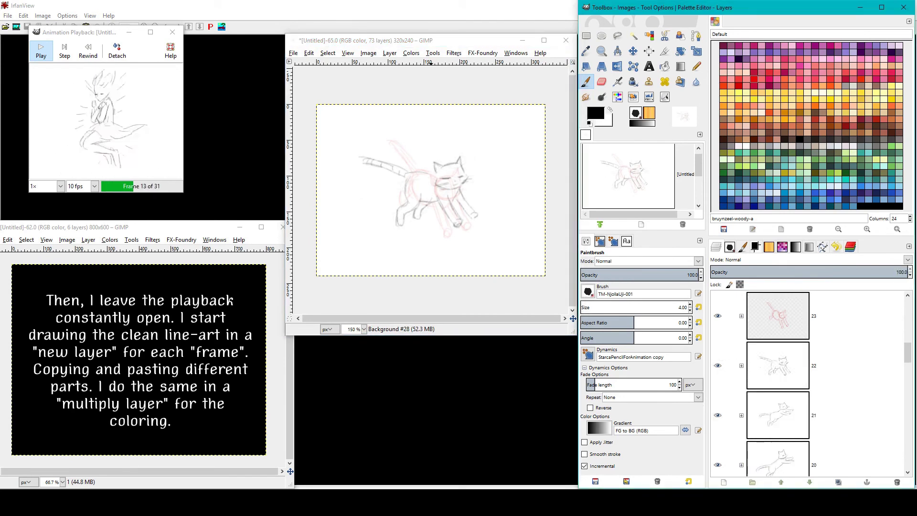
pyautogui.click(742, 316)
pyautogui.click(784, 415)
pyautogui.click(718, 401)
pyautogui.click(783, 402)
pyautogui.moveTo(435, 201); pyautogui.dragTo(461, 209)
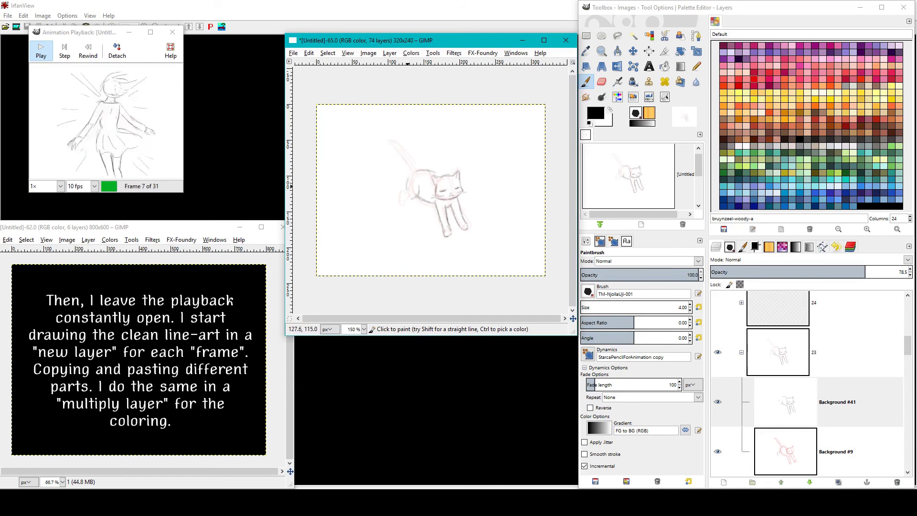
pyautogui.press('pageup')
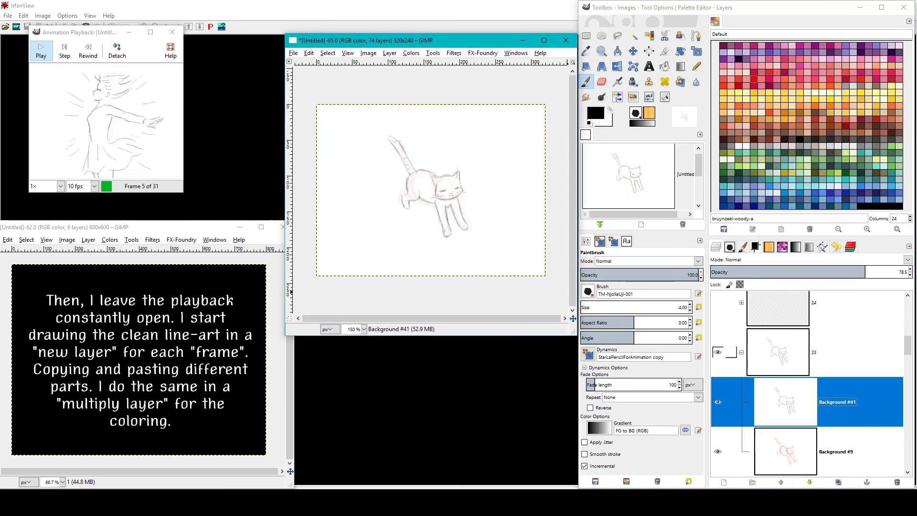
pyautogui.press('pageup')
pyautogui.press('pagedown')
pyautogui.press('pagedown')
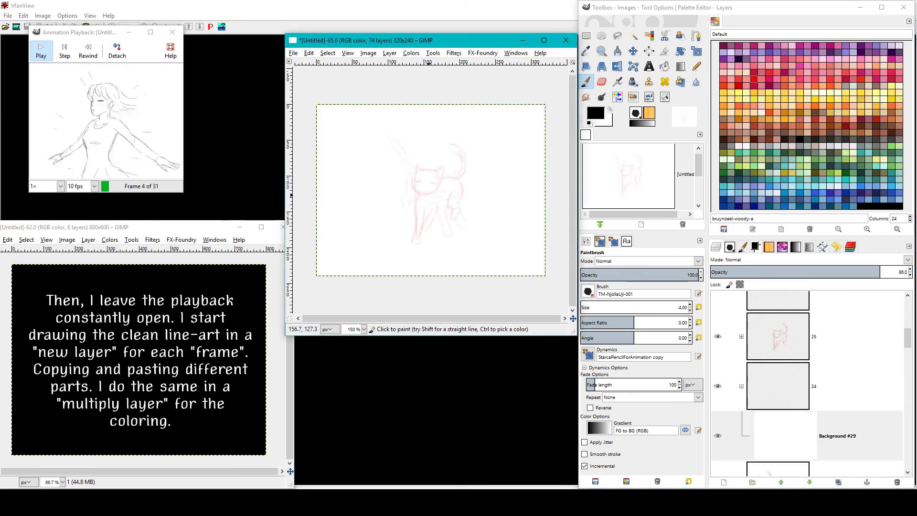
# - Ink frame 24's cat legs, then add a frame 25 line layer with face, legs and tail
pyautogui.moveTo(427, 212)
pyautogui.mouseDown()
pyautogui.moveTo(441, 239)
pyautogui.moveTo(444, 226)
pyautogui.moveTo(419, 181)
pyautogui.moveTo(426, 163)
pyautogui.mouseUp()
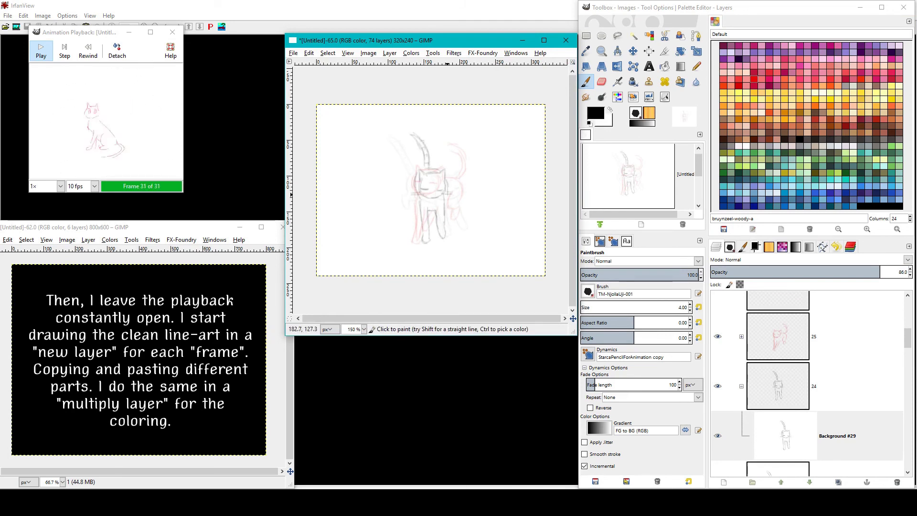
pyautogui.click(731, 436)
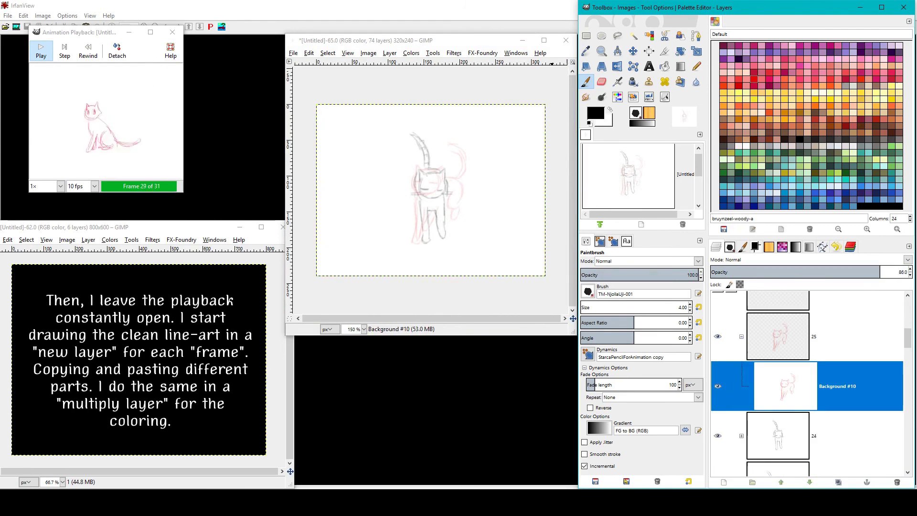
pyautogui.click(812, 386)
pyautogui.moveTo(412, 183); pyautogui.dragTo(427, 182)
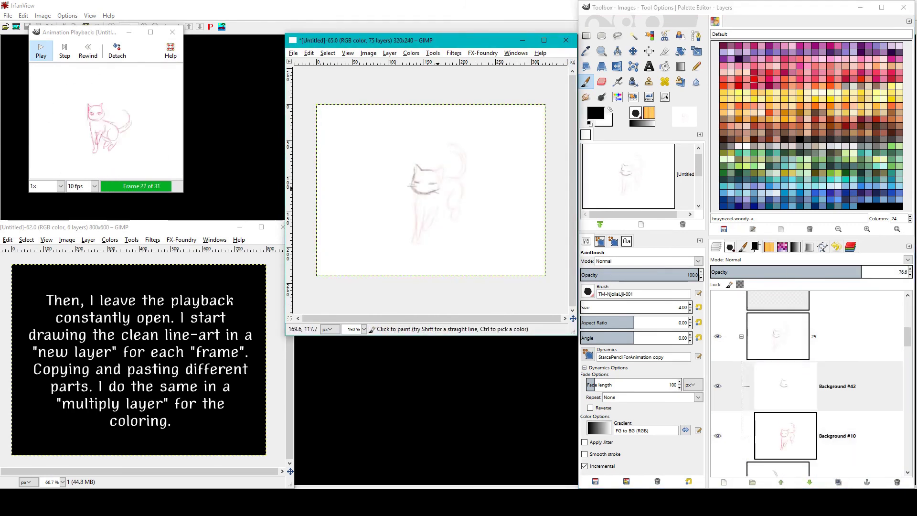
pyautogui.moveTo(417, 195); pyautogui.dragTo(420, 240)
pyautogui.moveTo(459, 161); pyautogui.dragTo(462, 177)
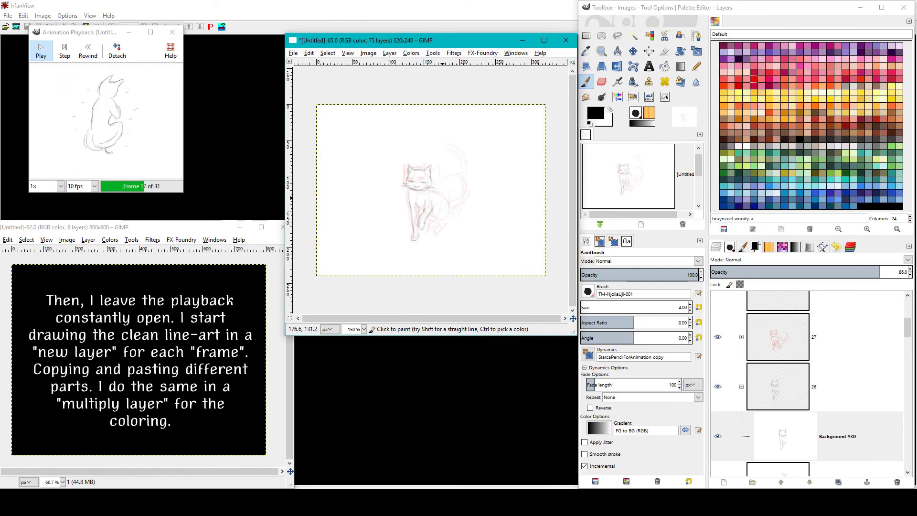
# - Ink frame 26's tail and back, and add frame 27's line layer with the front leg
pyautogui.moveTo(458, 186)
pyautogui.mouseDown()
pyautogui.moveTo(433, 201)
pyautogui.moveTo(459, 194)
pyautogui.mouseUp()
pyautogui.moveTo(443, 213); pyautogui.dragTo(442, 220)
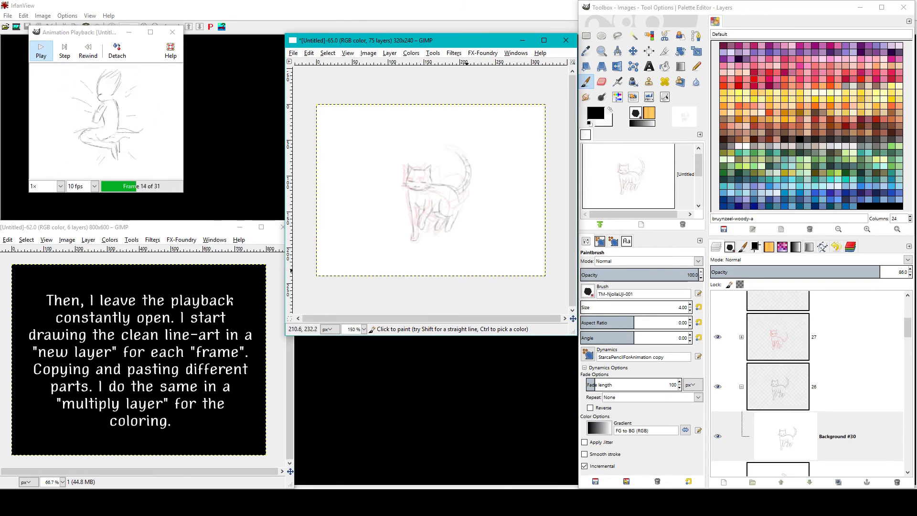
pyautogui.click(742, 337)
pyautogui.click(784, 387)
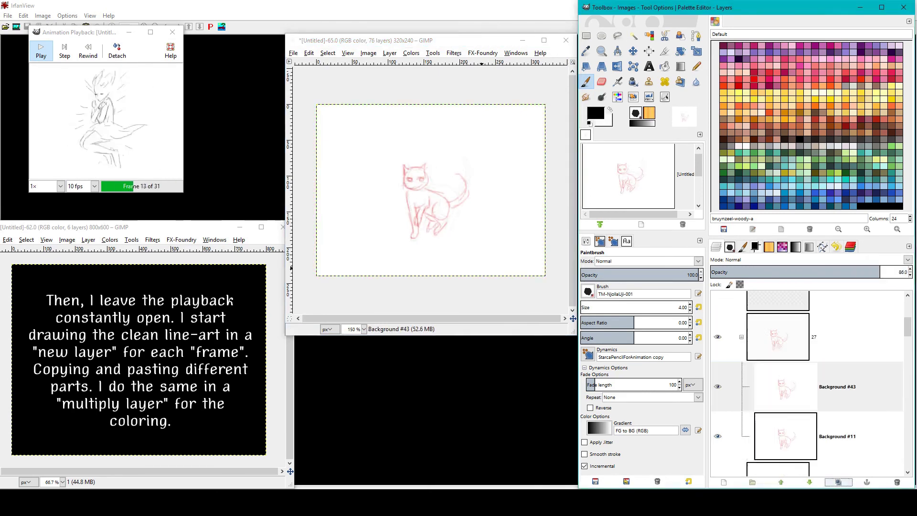
pyautogui.click(838, 482)
pyautogui.moveTo(409, 192)
pyautogui.mouseDown()
pyautogui.moveTo(410, 225)
pyautogui.moveTo(447, 226)
pyautogui.mouseUp()
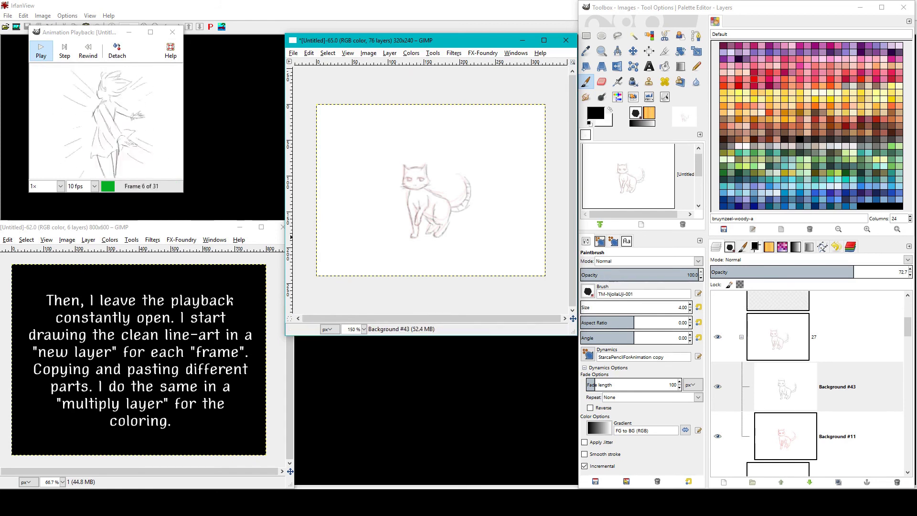
pyautogui.click(731, 337)
pyautogui.click(777, 315)
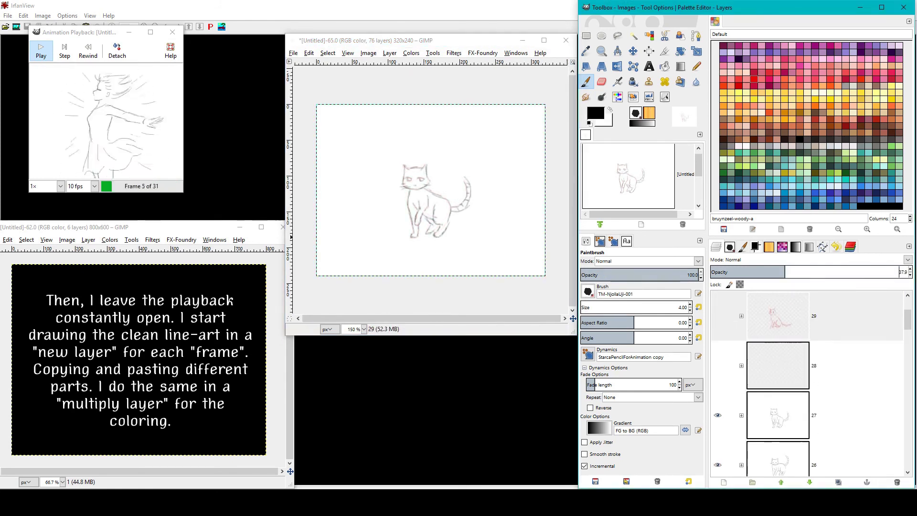
# - Ink frame 28's cat eyes, front leg and tail
pyautogui.click(788, 416)
pyautogui.click(404, 174)
pyautogui.moveTo(405, 174); pyautogui.dragTo(415, 179)
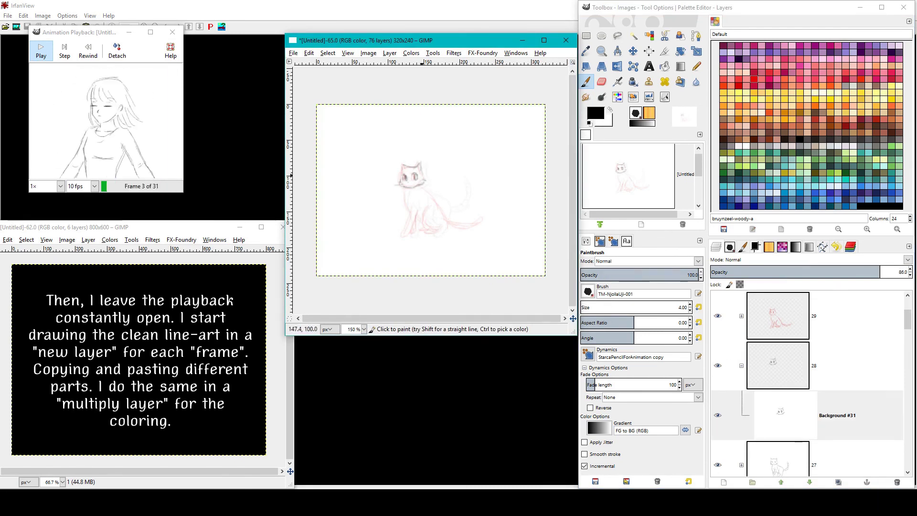
pyautogui.moveTo(407, 206); pyautogui.dragTo(405, 230)
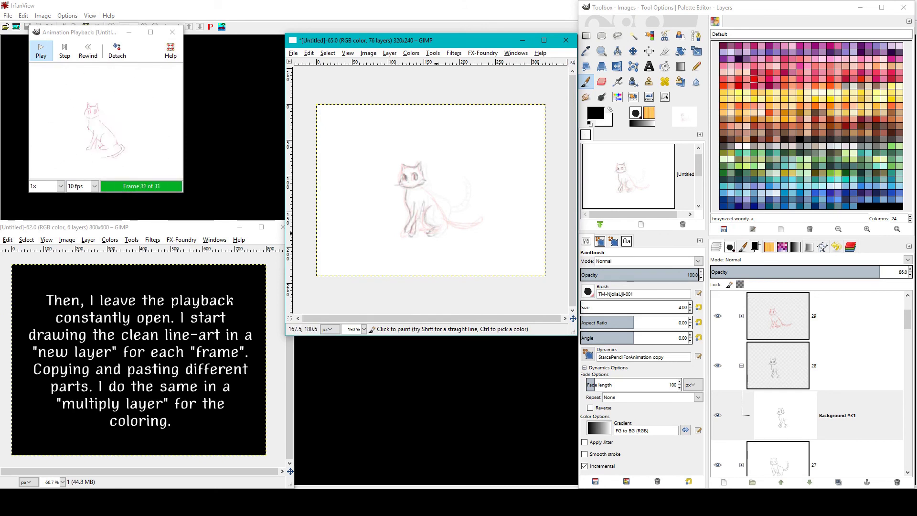
pyautogui.moveTo(474, 195); pyautogui.dragTo(450, 221)
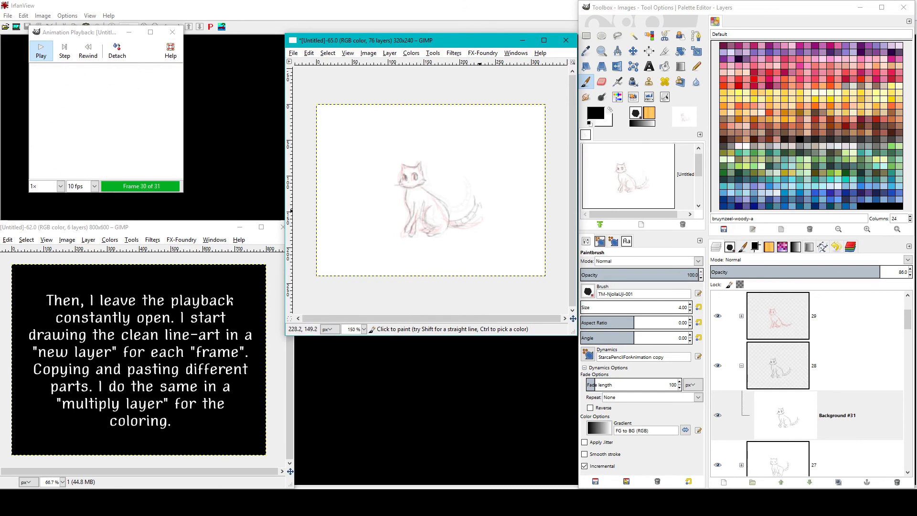
# - Add a new line layer for frame 29 and ink the cat's front leg
pyautogui.click(783, 415)
pyautogui.click(742, 365)
pyautogui.click(742, 315)
pyautogui.click(779, 316)
pyautogui.hotkey('shift', 'ctrl', 'n')
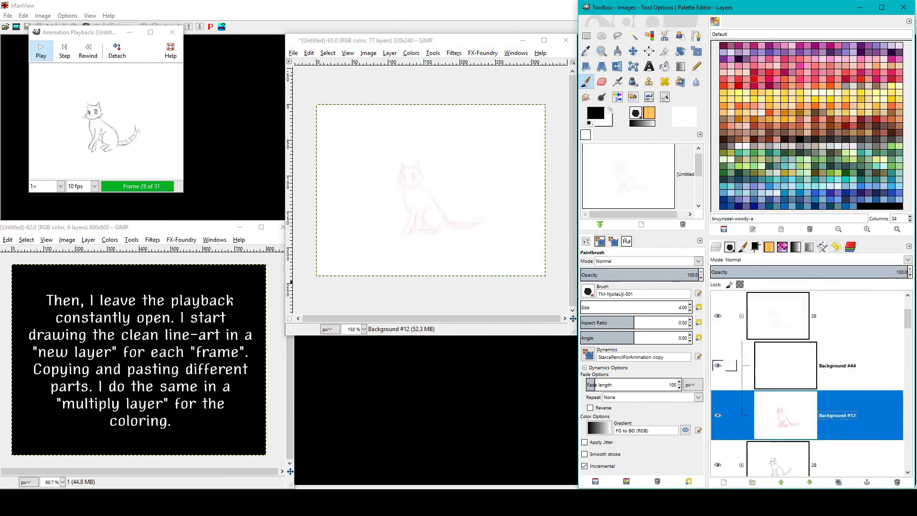
pyautogui.moveTo(409, 201)
pyautogui.mouseDown()
pyautogui.moveTo(402, 233)
pyautogui.moveTo(410, 209)
pyautogui.moveTo(446, 229)
pyautogui.moveTo(465, 227)
pyautogui.mouseUp()
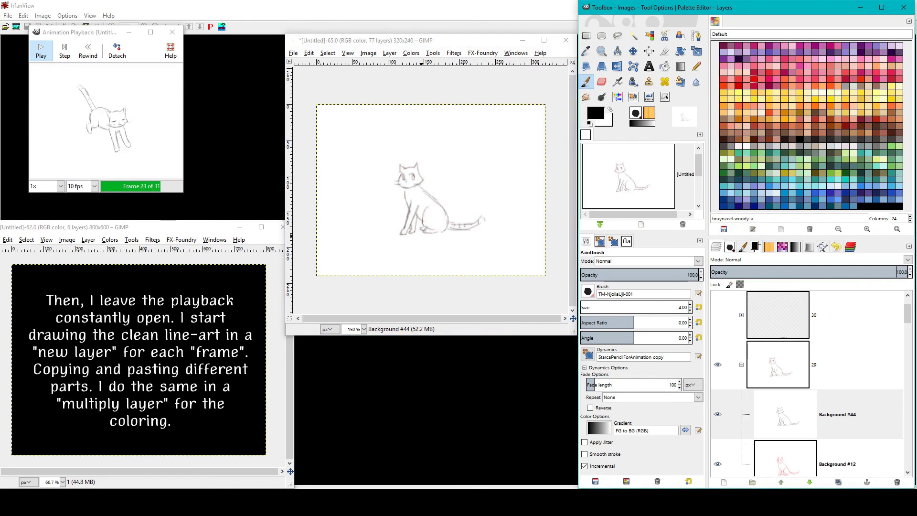
# - Add a new group and layer for frame 31 and ink the seated cat's head, chest and front leg
pyautogui.hotkey('shift', 'ctrl', 'n')
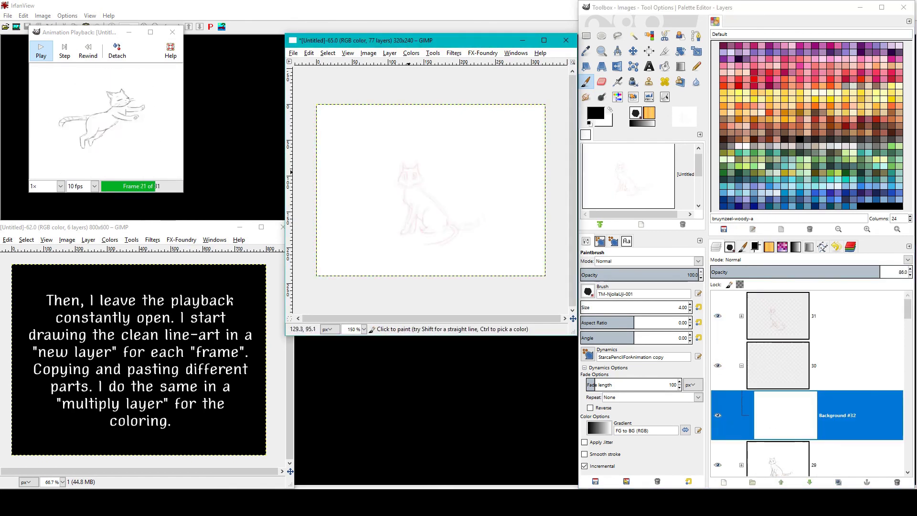
pyautogui.moveTo(407, 165)
pyautogui.mouseDown()
pyautogui.moveTo(446, 222)
pyautogui.moveTo(426, 227)
pyautogui.moveTo(471, 241)
pyautogui.mouseUp()
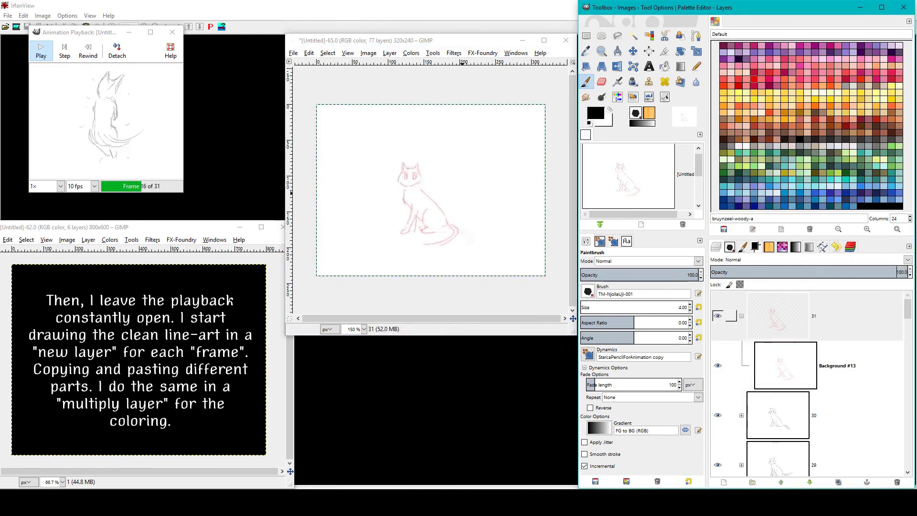
pyautogui.click(809, 482)
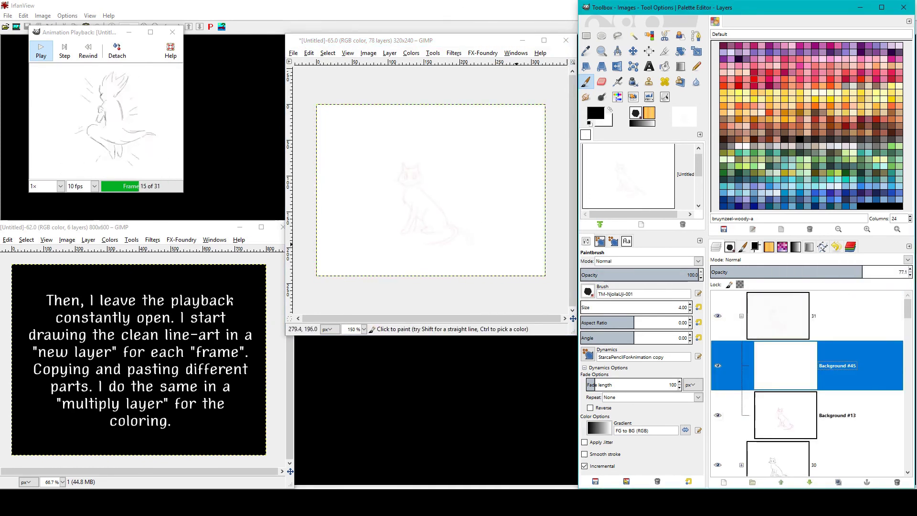
pyautogui.moveTo(405, 191); pyautogui.dragTo(409, 201)
pyautogui.moveTo(407, 233)
pyautogui.mouseDown()
pyautogui.moveTo(417, 207)
pyautogui.moveTo(445, 245)
pyautogui.mouseUp()
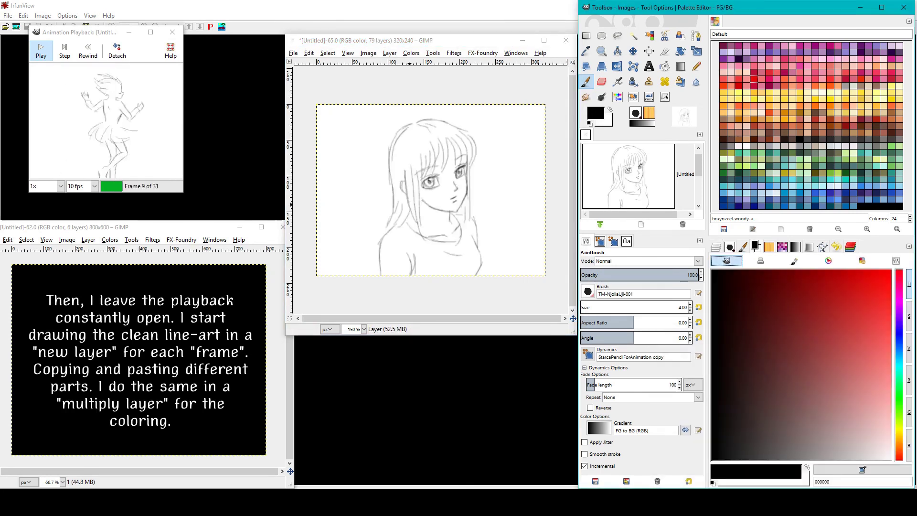
# - Paint peach on the girl's cheek at brush size 15, copying the multiply layer into frame group 03
pyautogui.moveTo(438, 213); pyautogui.dragTo(442, 216)
pyautogui.press(']')
pyautogui.press(']')
pyautogui.press(']')
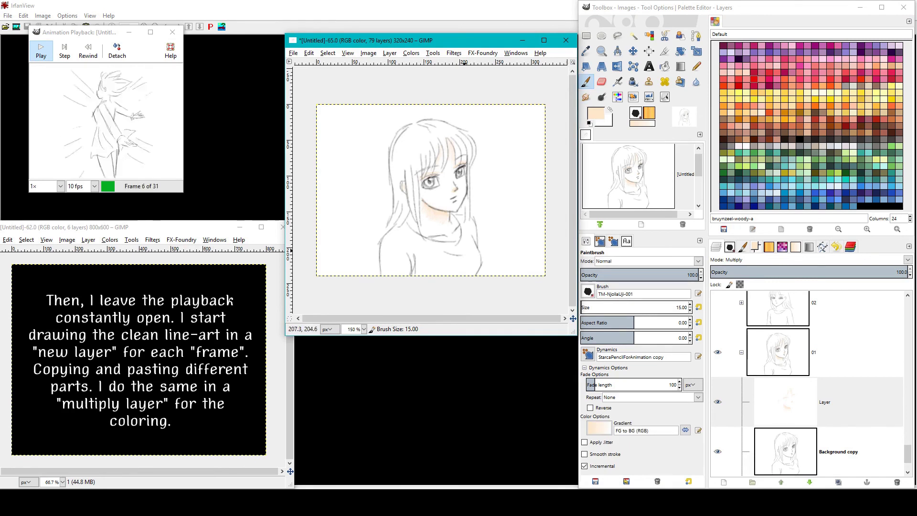
pyautogui.click(838, 482)
pyautogui.click(439, 205)
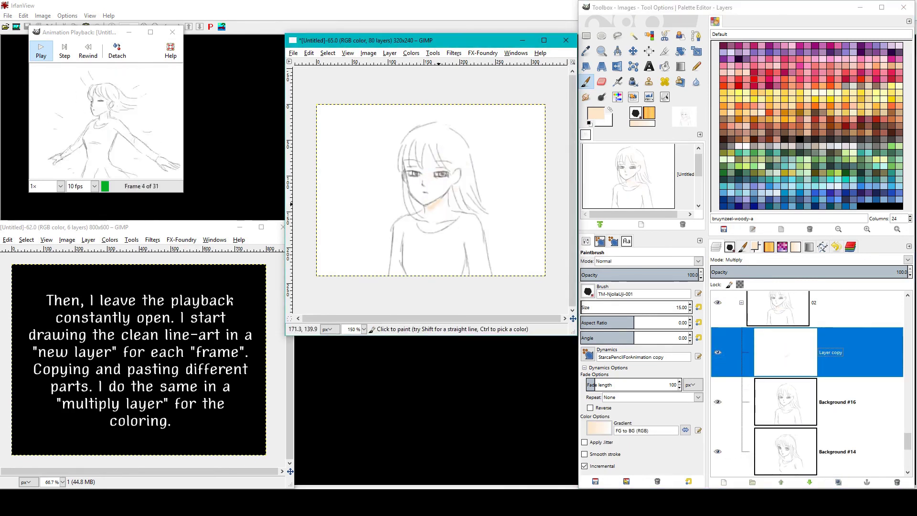
pyautogui.press('s')
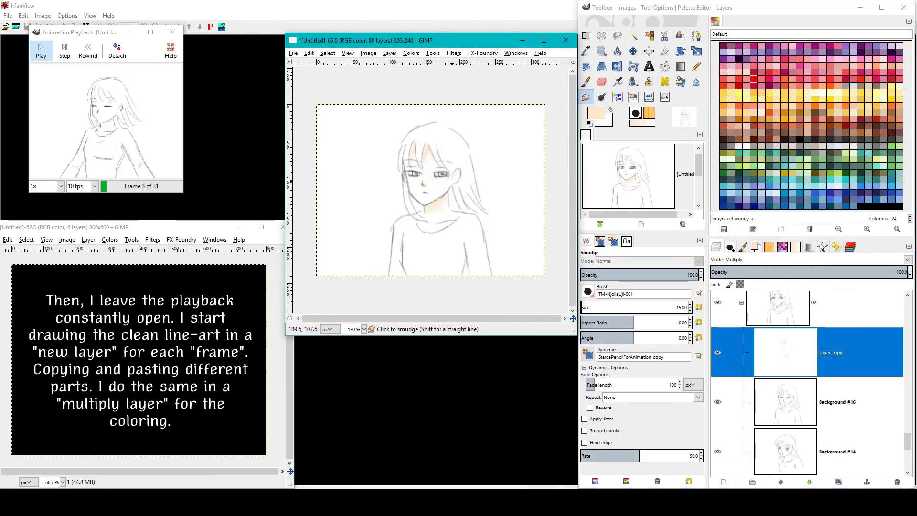
pyautogui.press('p')
pyautogui.click(838, 482)
pyautogui.doubleClick(843, 448)
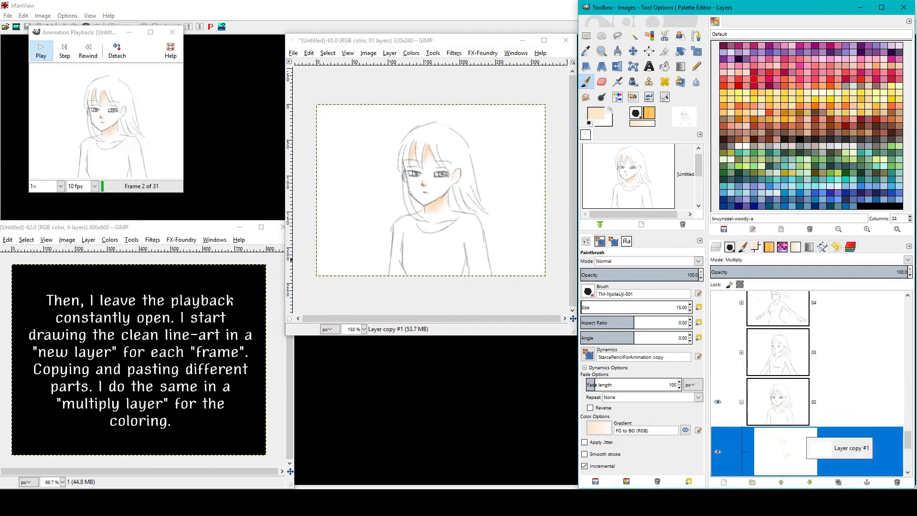
pyautogui.moveTo(812, 445); pyautogui.dragTo(779, 368)
# - Copy the colouring layer into frame group 04 and smudge the neck tint under the chin
pyautogui.press('s')
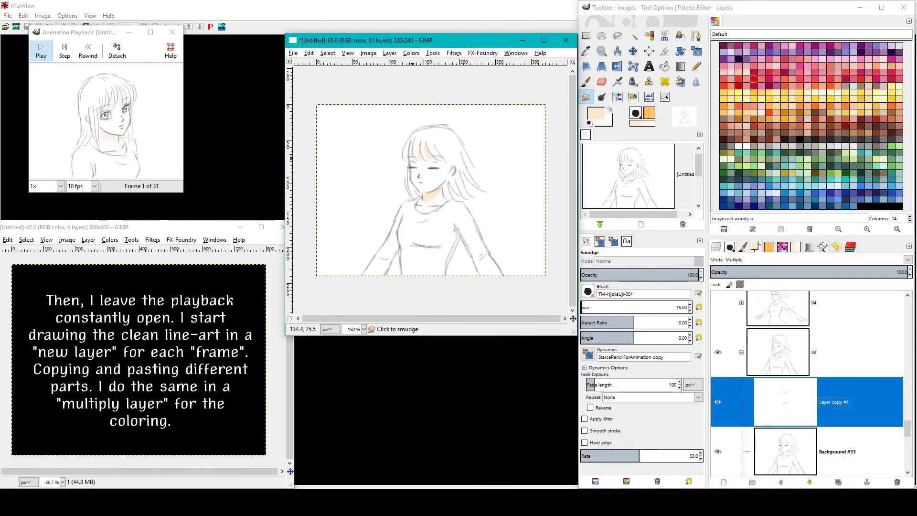
pyautogui.click(839, 482)
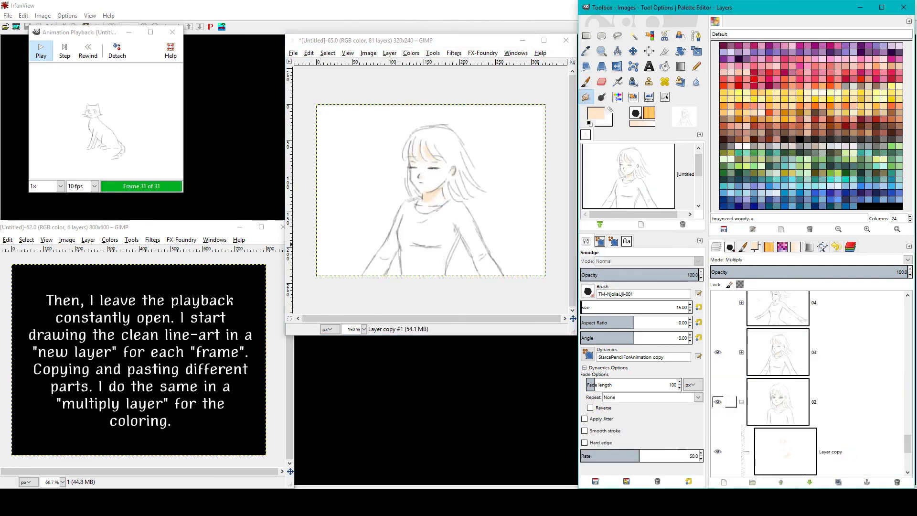
pyautogui.moveTo(786, 402); pyautogui.dragTo(785, 353)
pyautogui.moveTo(433, 197); pyautogui.dragTo(430, 180)
pyautogui.press('p')
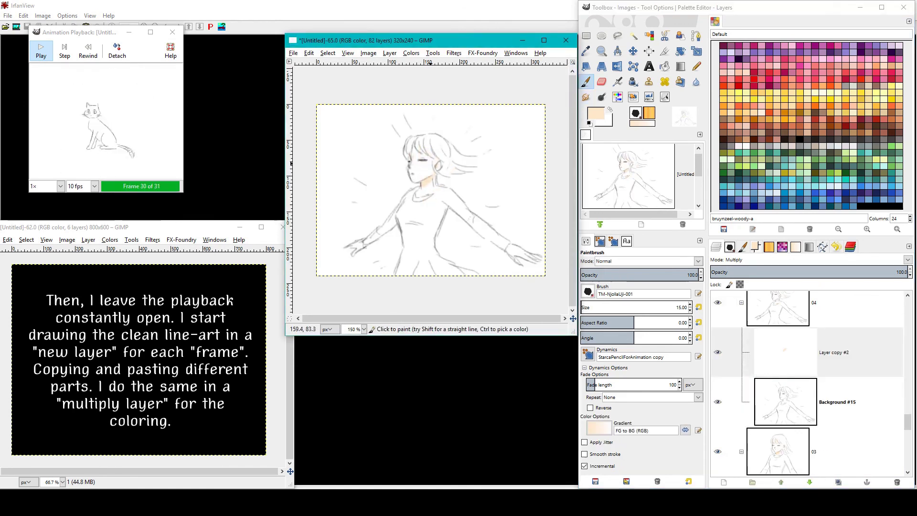
pyautogui.press('s')
# - Copy the colouring layer into frames 05 and 06, painting peach on legs, skirt and face
pyautogui.click(838, 482)
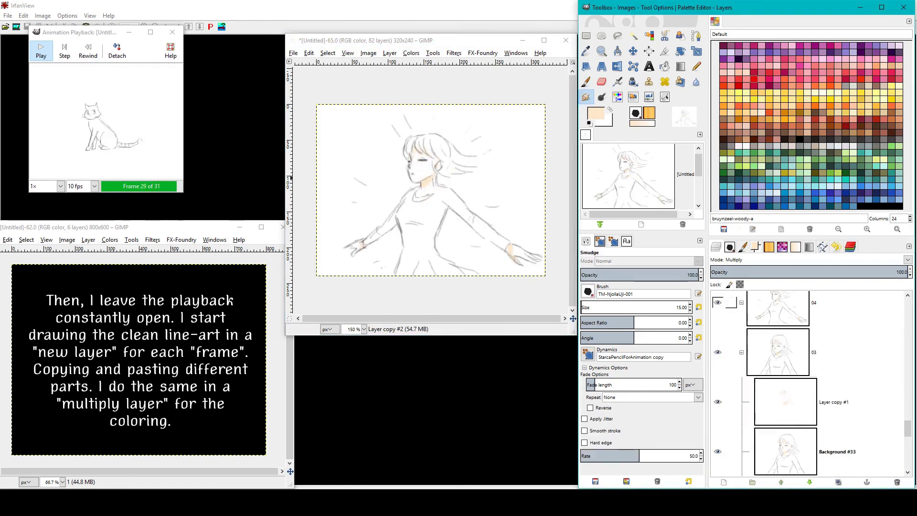
pyautogui.moveTo(786, 352); pyautogui.dragTo(786, 385)
pyautogui.press('p')
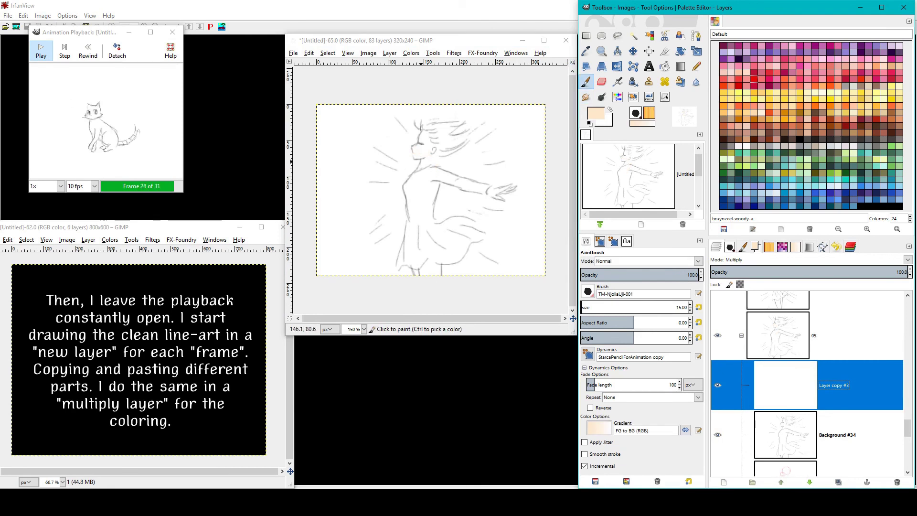
pyautogui.click(838, 482)
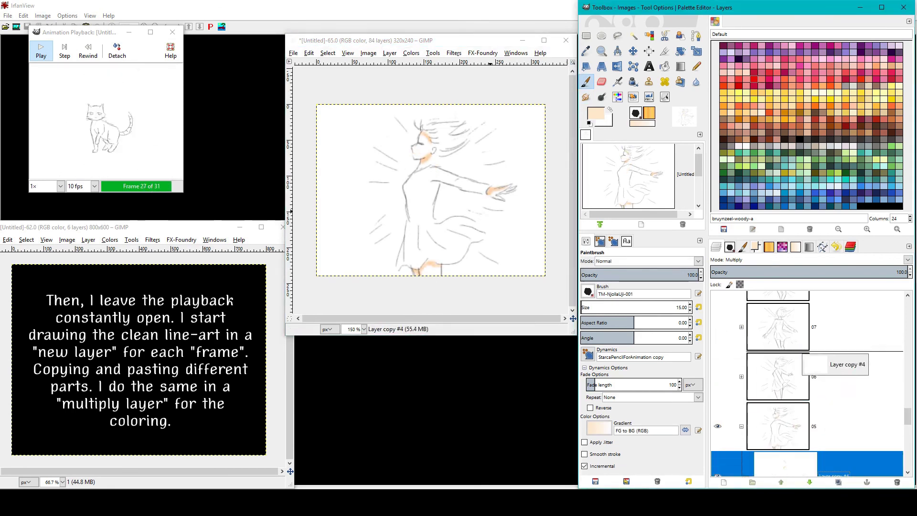
pyautogui.moveTo(786, 385); pyautogui.dragTo(731, 348)
pyautogui.moveTo(420, 242); pyautogui.dragTo(428, 261)
pyautogui.moveTo(453, 215); pyautogui.dragTo(441, 243)
pyautogui.moveTo(426, 147); pyautogui.dragTo(431, 158)
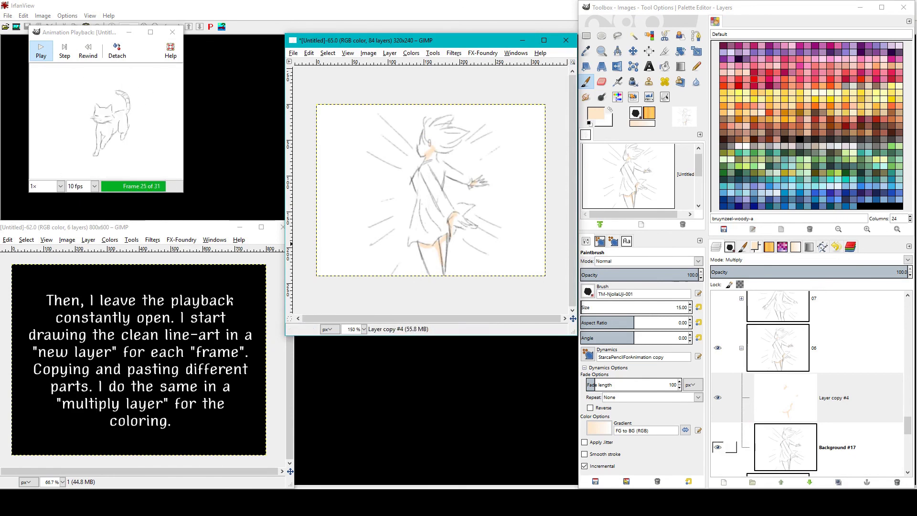
# - Add colouring layers for frames 07 and 08 and paint peach on the legs and face
pyautogui.click(741, 298)
pyautogui.click(718, 313)
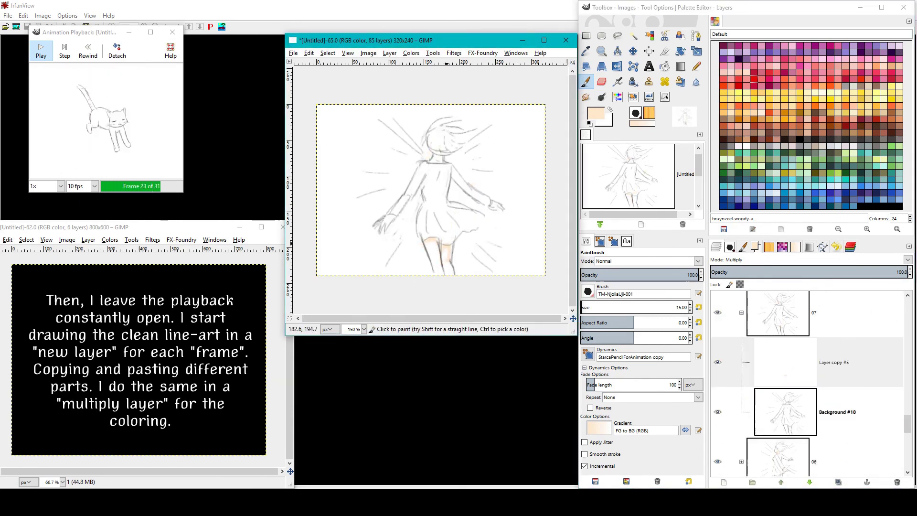
pyautogui.click(839, 482)
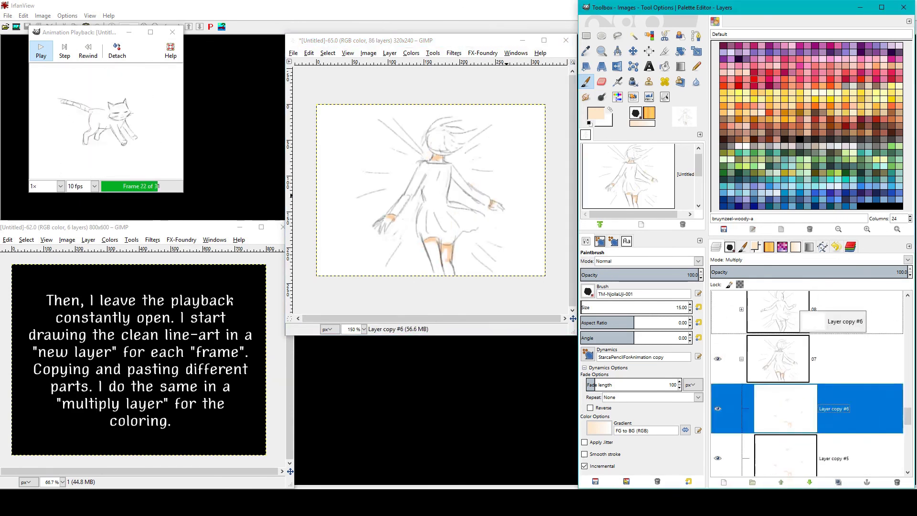
pyautogui.moveTo(786, 363); pyautogui.dragTo(730, 366)
pyautogui.moveTo(420, 236); pyautogui.dragTo(447, 244)
pyautogui.moveTo(439, 145); pyautogui.dragTo(444, 155)
pyautogui.click(742, 316)
# - Copy the colouring layer into frames 09 and 10, painting peach on the arm and legs
pyautogui.click(839, 482)
pyautogui.moveTo(786, 430); pyautogui.dragTo(731, 379)
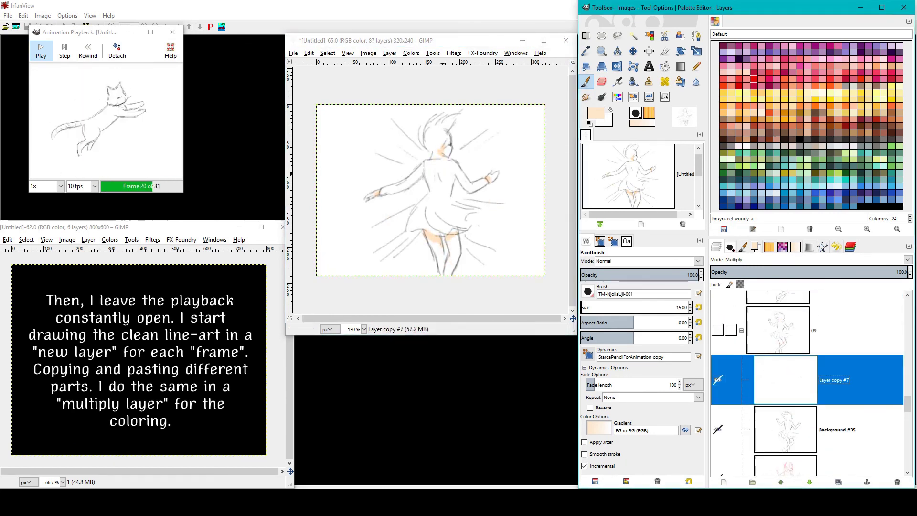
pyautogui.moveTo(399, 155); pyautogui.dragTo(404, 160)
pyautogui.moveTo(433, 221); pyautogui.dragTo(441, 224)
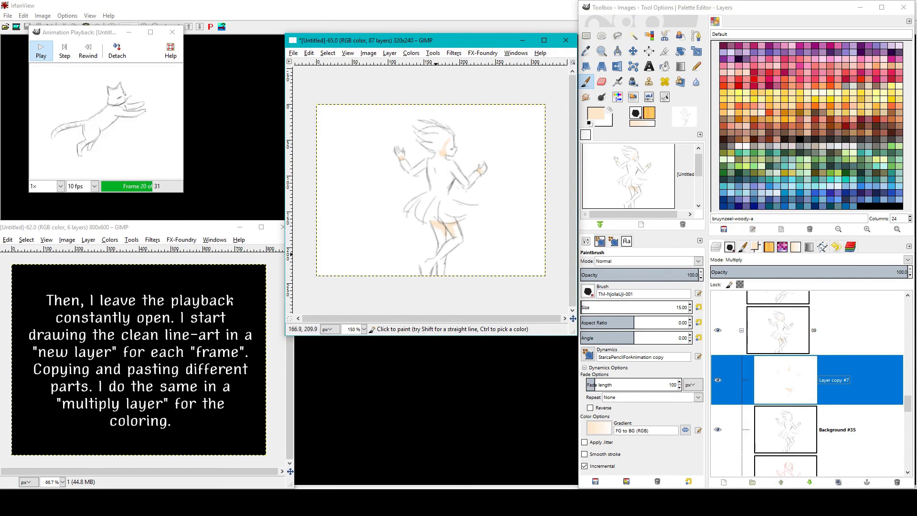
pyautogui.click(838, 482)
pyautogui.moveTo(786, 430); pyautogui.dragTo(731, 364)
pyautogui.moveTo(436, 212)
pyautogui.mouseDown()
pyautogui.moveTo(454, 229)
pyautogui.moveTo(460, 221)
pyautogui.mouseUp()
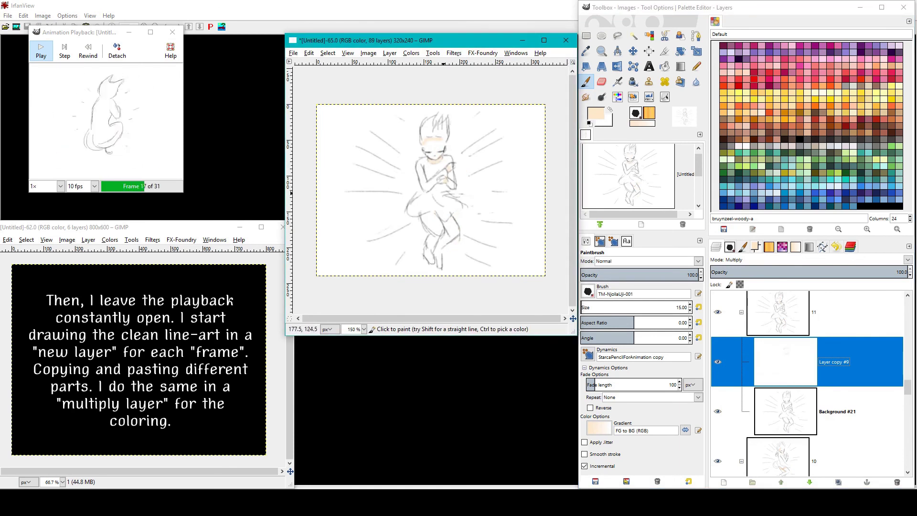
# - Add a new colouring layer for cat frame 18 and set its mode to Multiply
pyautogui.click(741, 311)
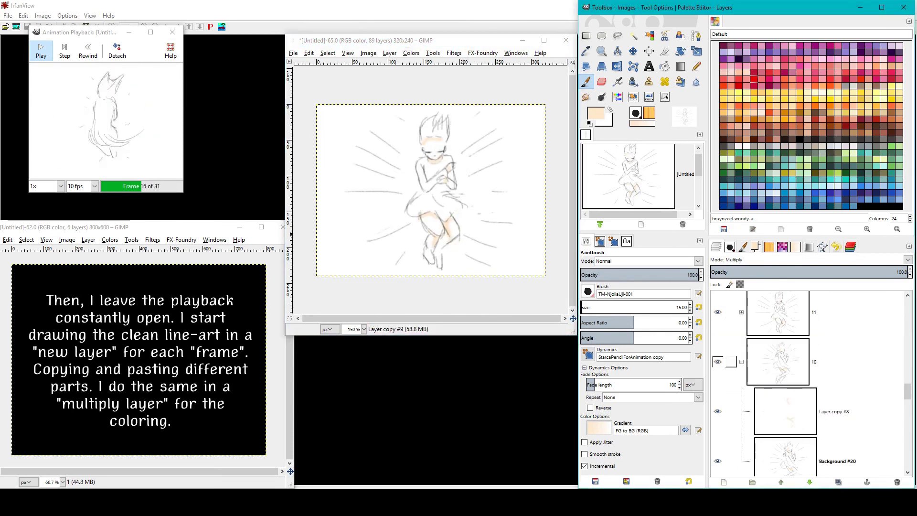
pyautogui.click(742, 361)
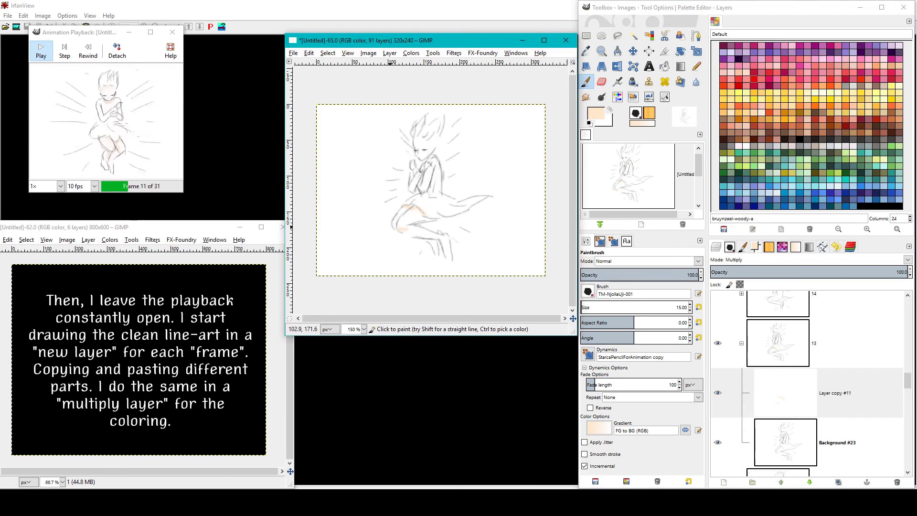
pyautogui.click(717, 331)
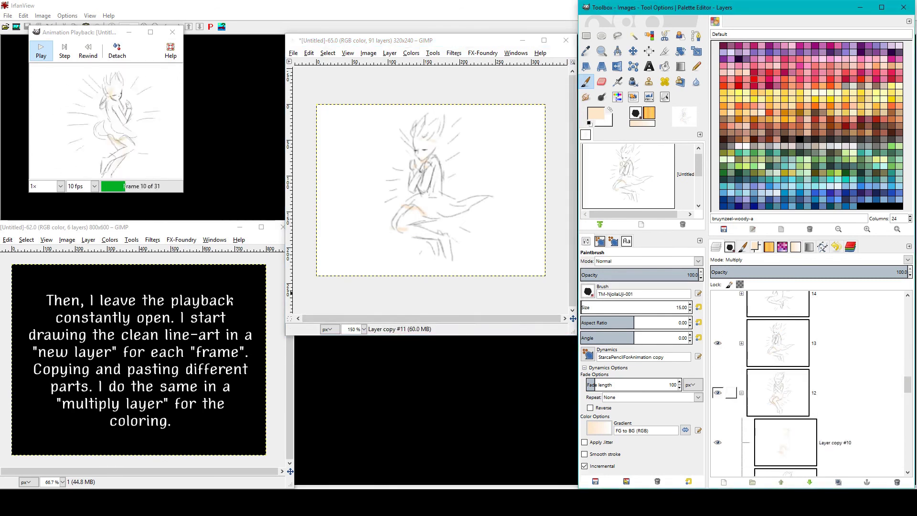
pyautogui.scroll(2, 731, 331)
pyautogui.click(836, 406)
pyautogui.hotkey('shift', 'ctrl', 'n')
pyautogui.click(907, 259)
pyautogui.click(739, 351)
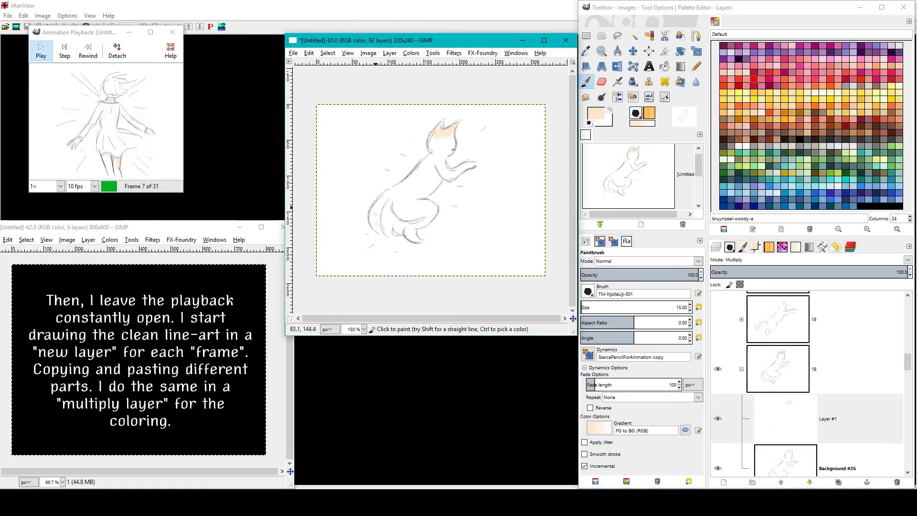
pyautogui.press('s')
# - Add a colouring layer to frame group 19 and paint peach on the cat's head
pyautogui.click(717, 319)
pyautogui.click(741, 319)
pyautogui.hotkey('shift', 'ctrl', 'n')
pyautogui.press('p')
pyautogui.moveTo(450, 130); pyautogui.dragTo(442, 143)
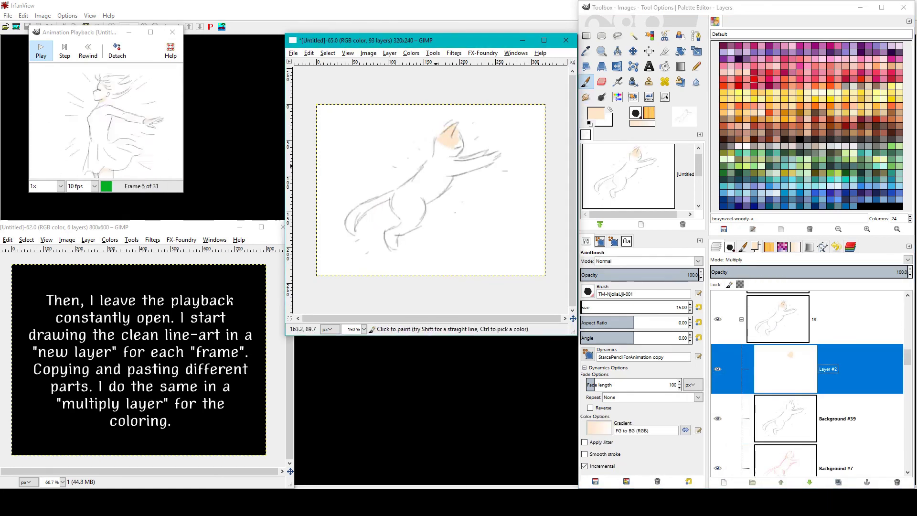
pyautogui.press('s')
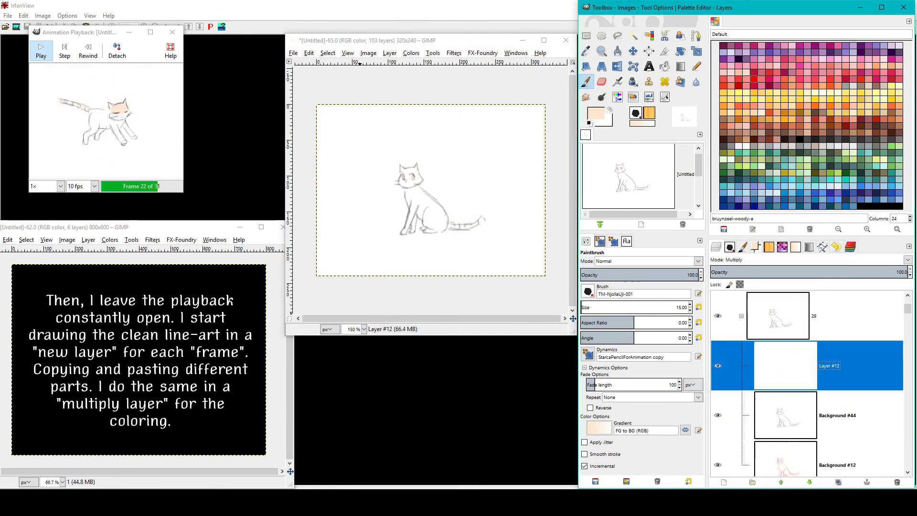
# - Paint orange over the sitting cat's head
pyautogui.moveTo(406, 171); pyautogui.dragTo(417, 180)
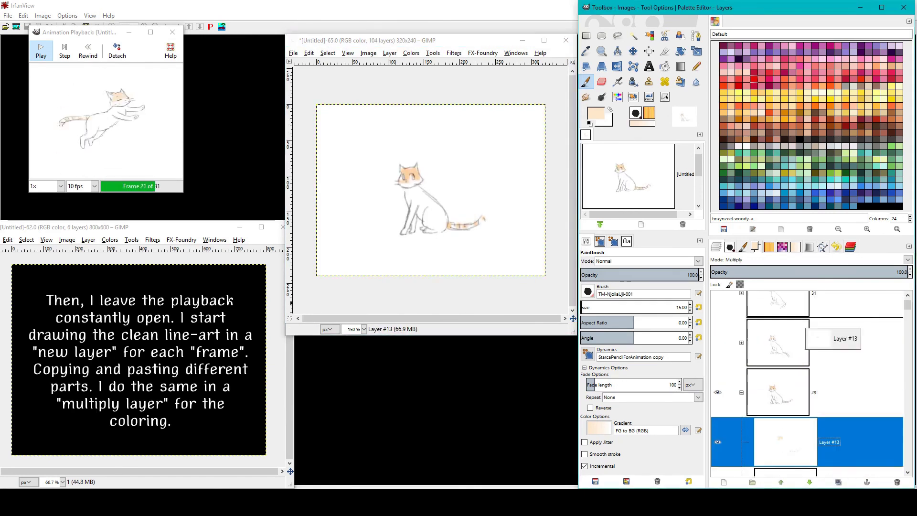